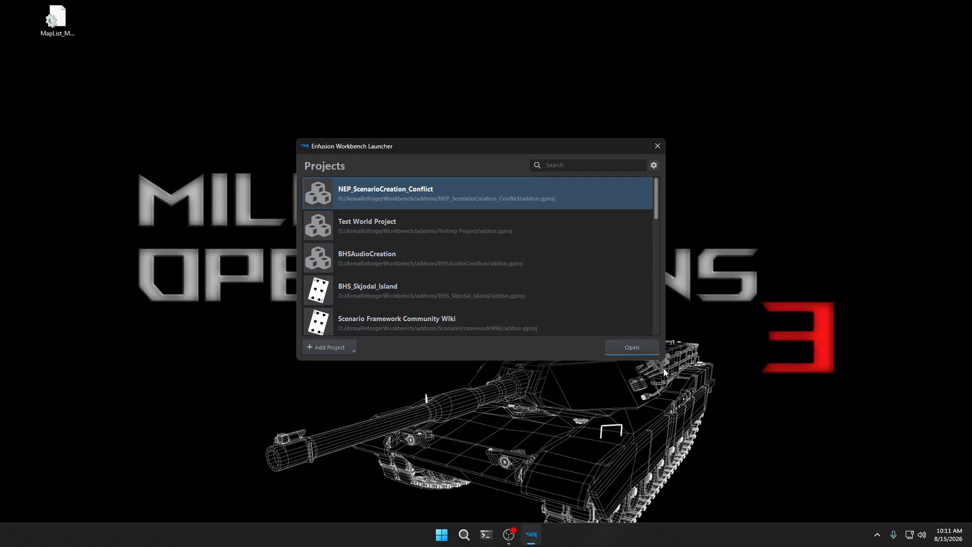
Open the NEP_ScenarioCreation_Conflict project and load the NEP_SC_Campaign.ent world in the World Editor
click(636, 349)
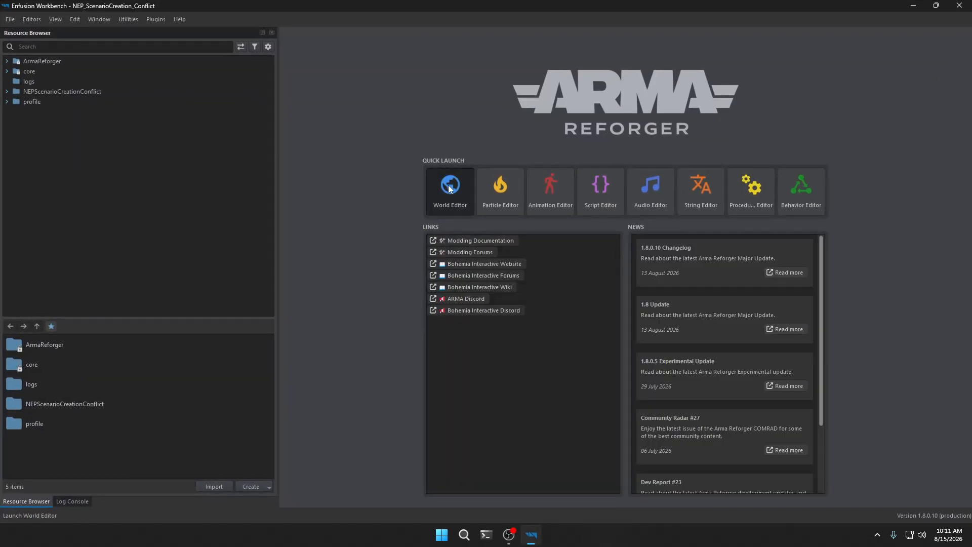
click(448, 184)
click(30, 35)
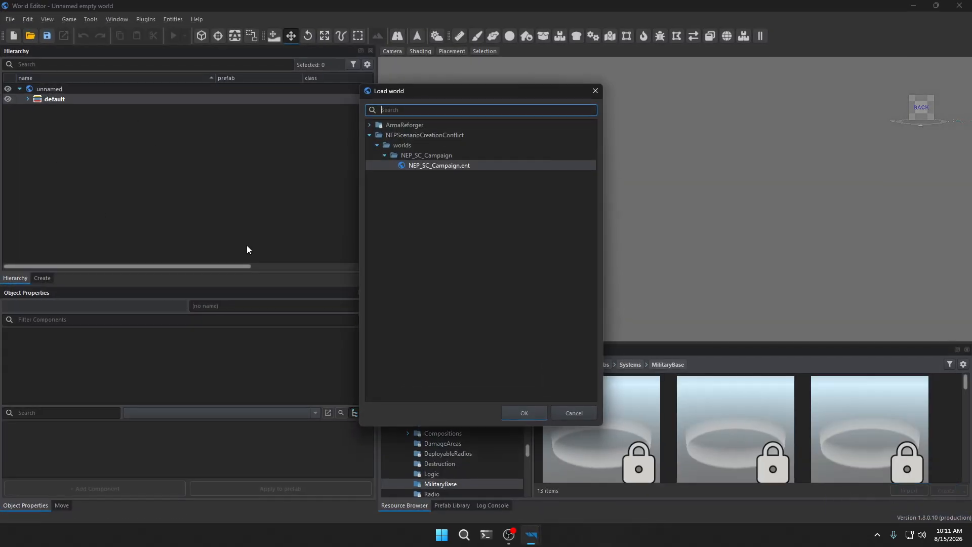
click(428, 165)
click(524, 413)
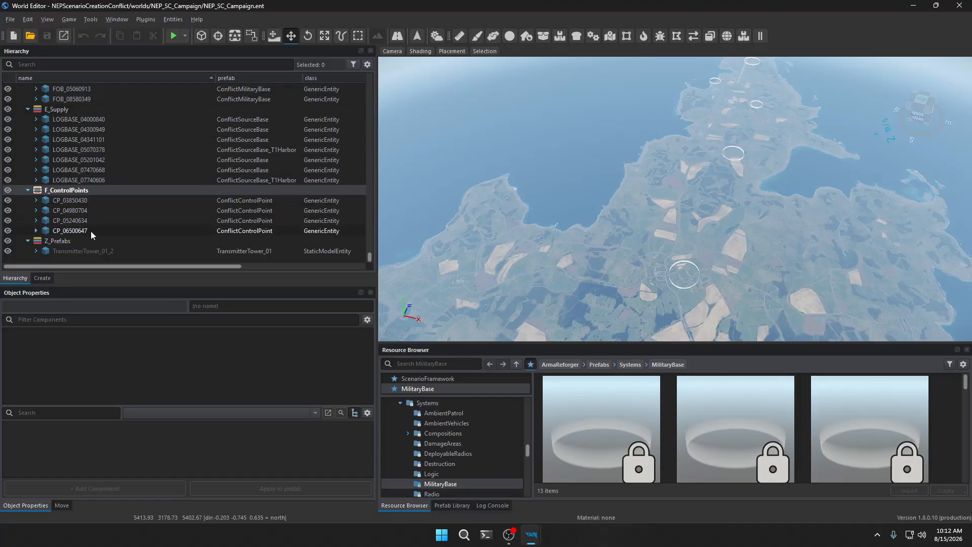
Collapse the Eden world and the A_Managers, C_RadioRelays, D_FOB, E_Supply and F_ControlPoints layers in the hierarchy
click(99, 250)
right_drag(601, 248, 531, 269)
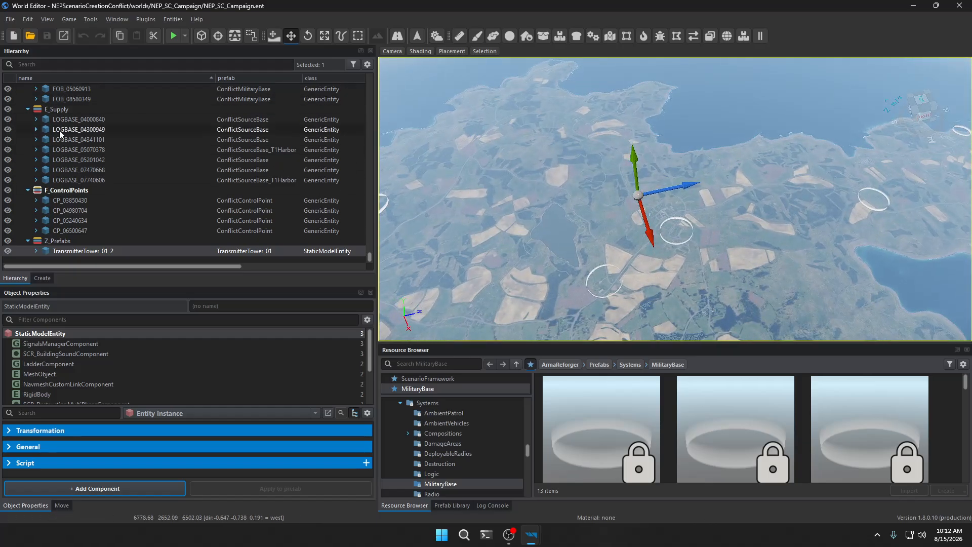
click(28, 190)
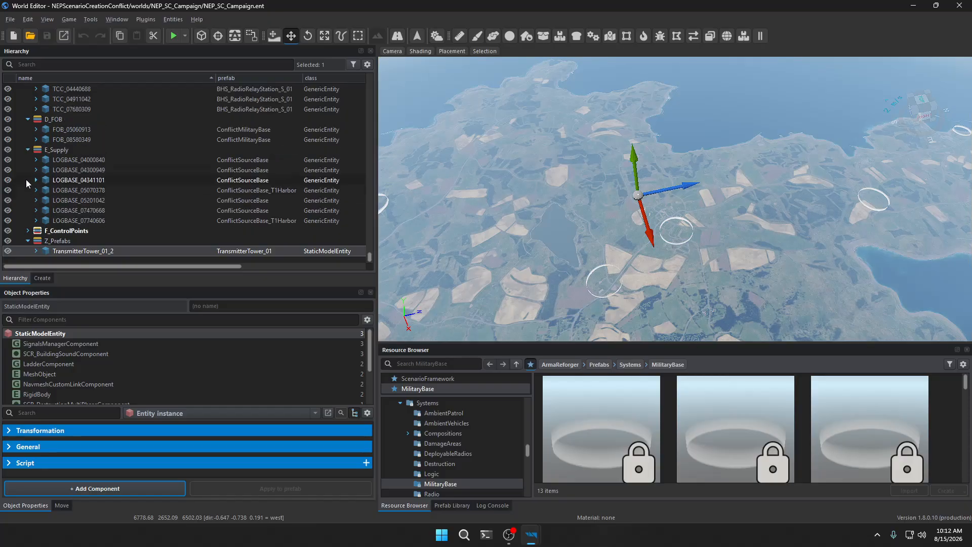
click(28, 150)
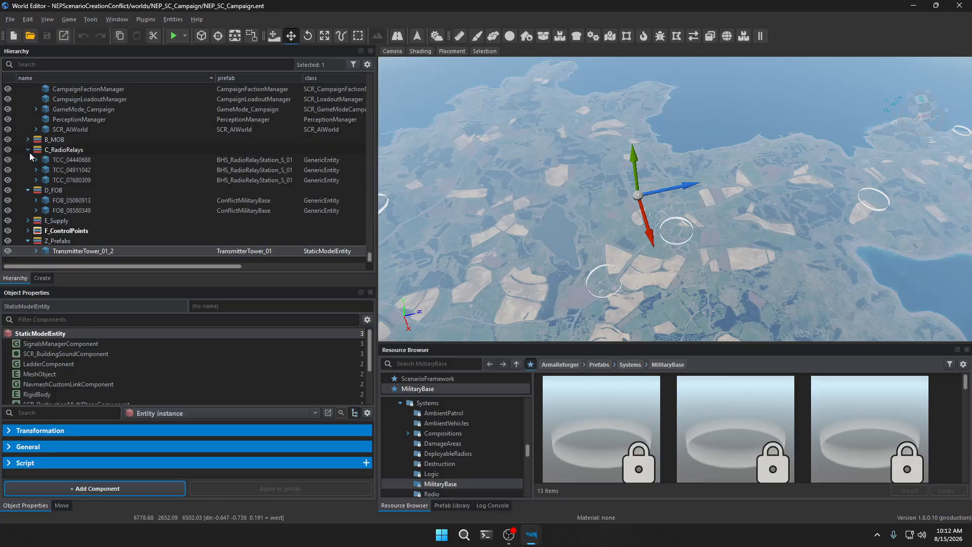
click(29, 152)
click(28, 190)
click(27, 129)
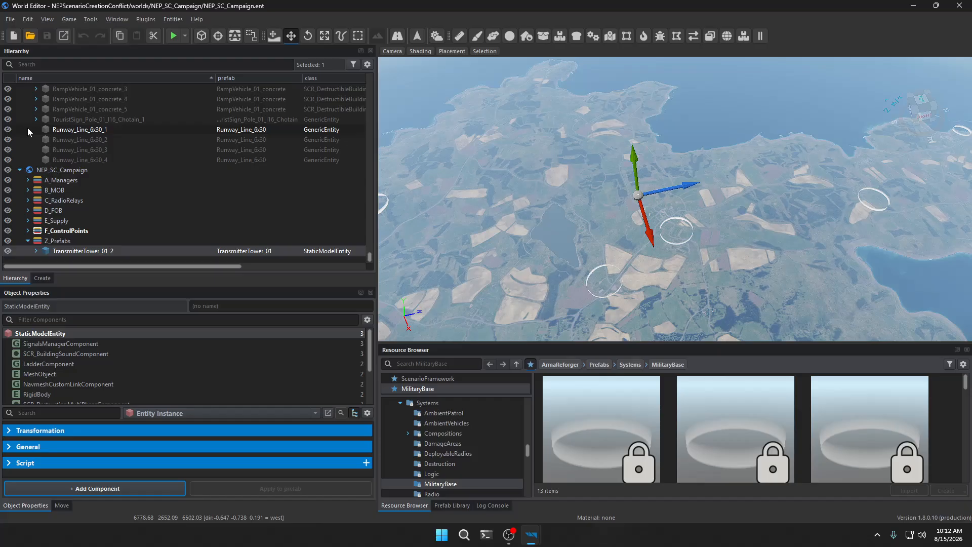
scroll(62, 171, up, 3)
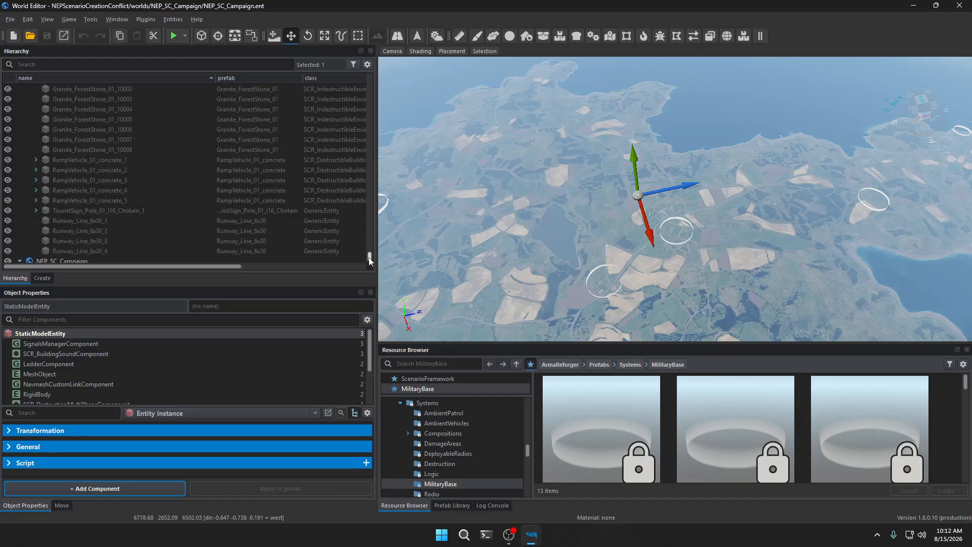
drag(370, 257, 353, 93)
click(27, 99)
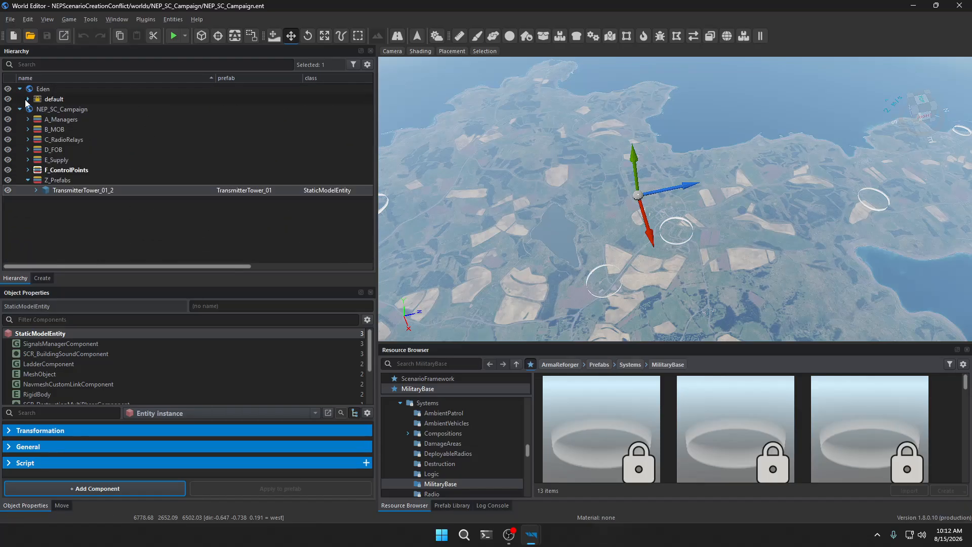
click(20, 89)
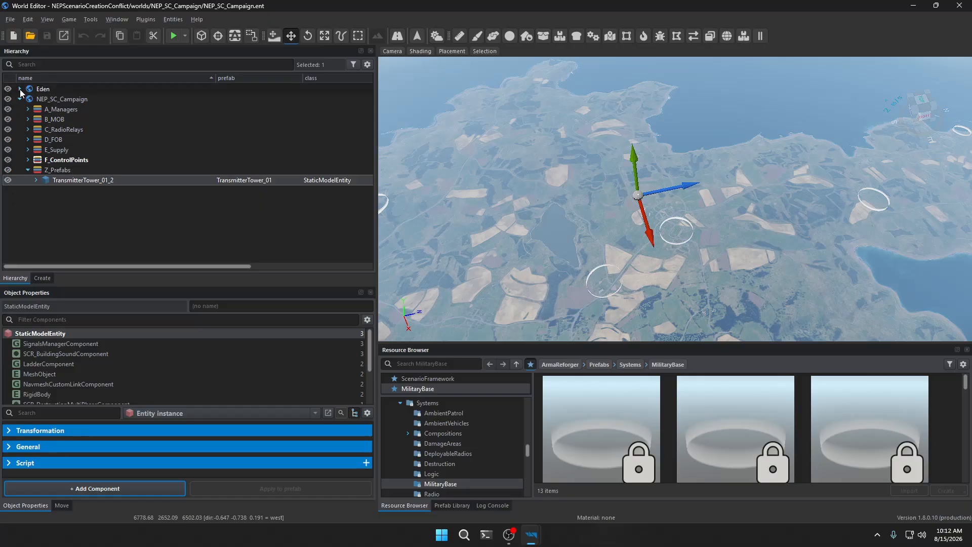
Expand the B_MOB, C_RadioRelays and D_FOB layers and examine the components of both MOBs, TCC_04440688 and FOB_05060913
click(28, 119)
click(59, 129)
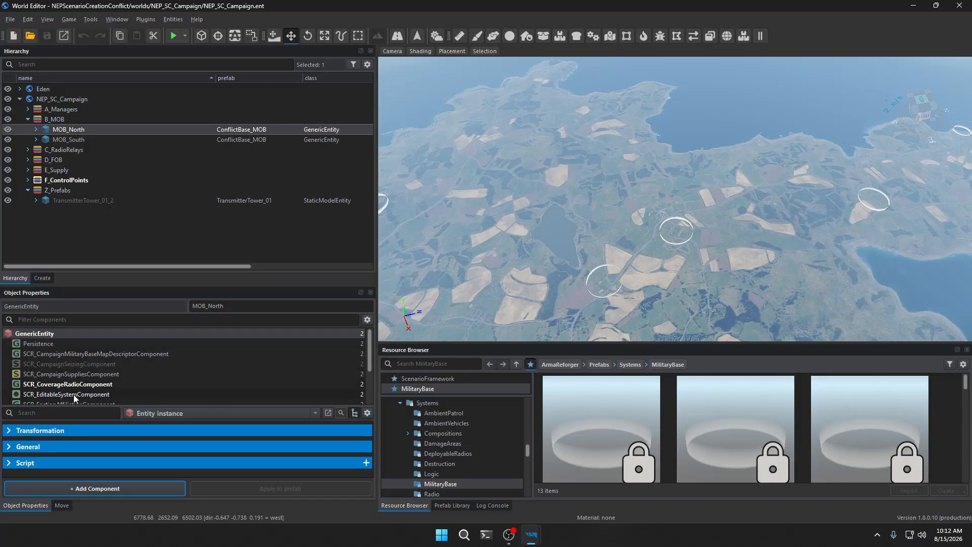
click(27, 150)
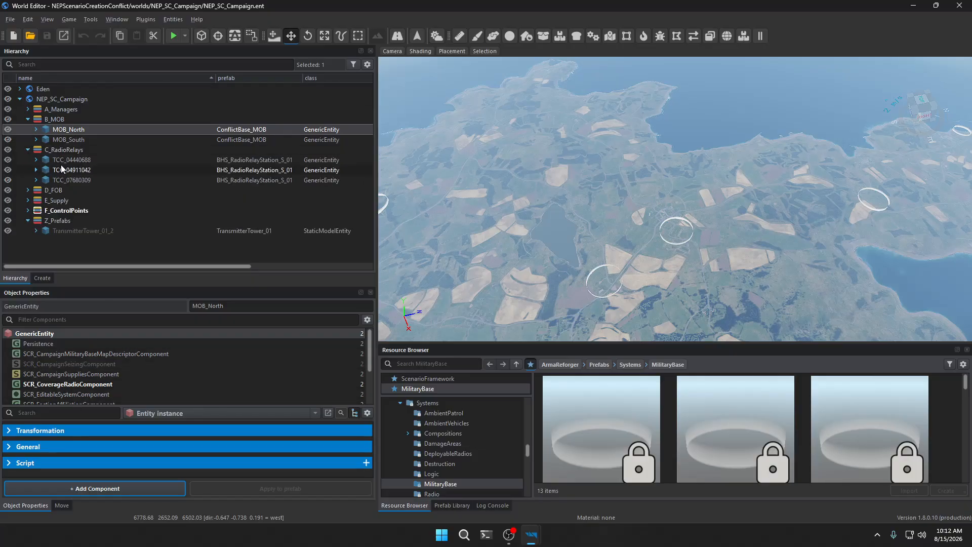
click(70, 160)
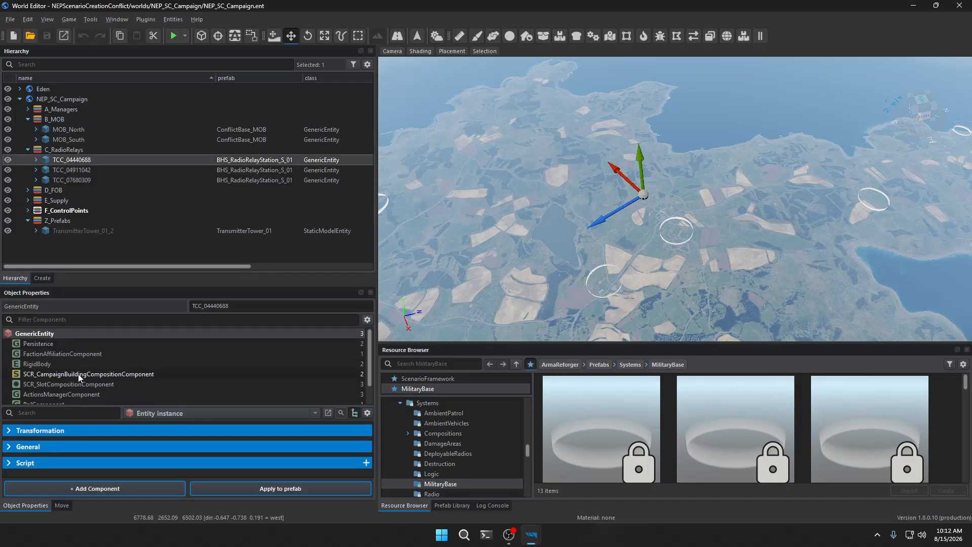
click(38, 190)
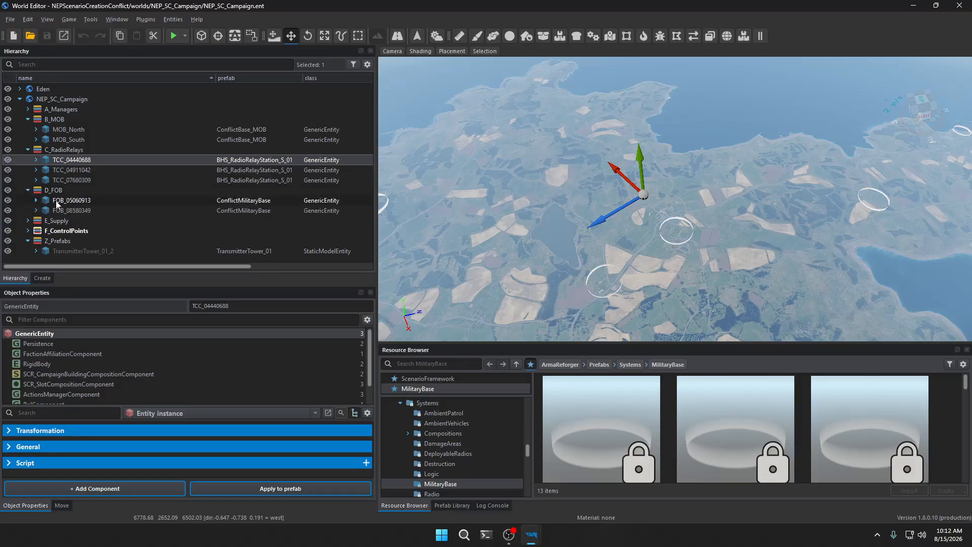
click(41, 200)
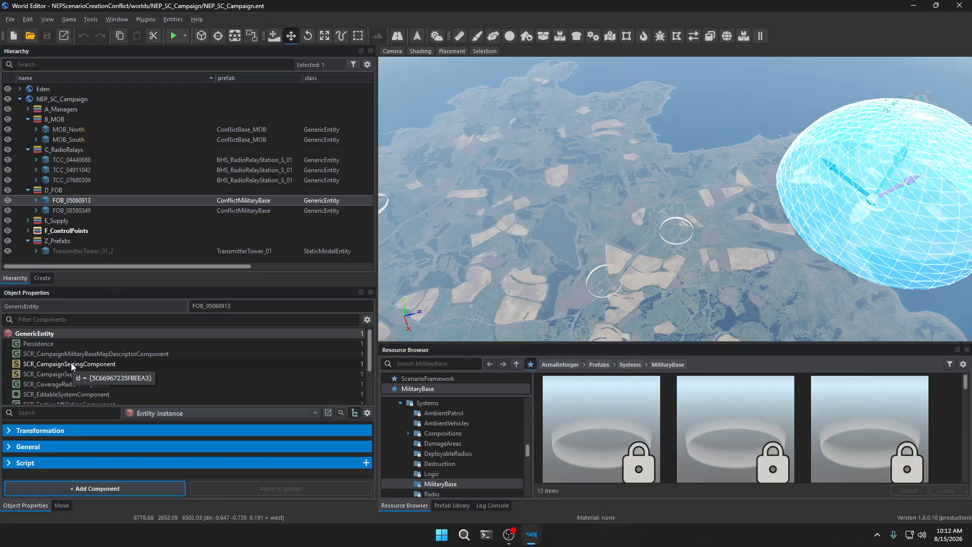
click(60, 139)
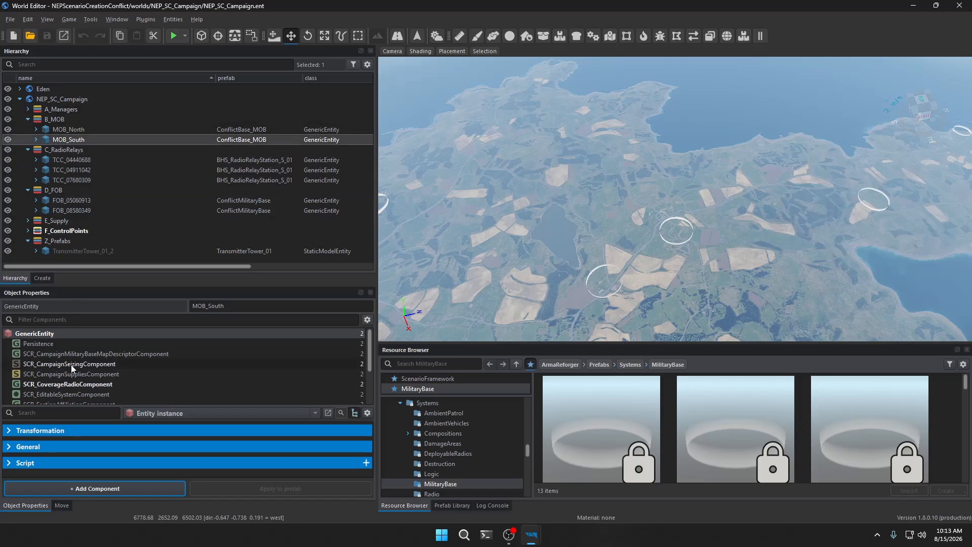
Collapse the B_MOB layer and review the entities and prefabs in the E_Supply and F_ControlPoints layers
click(28, 120)
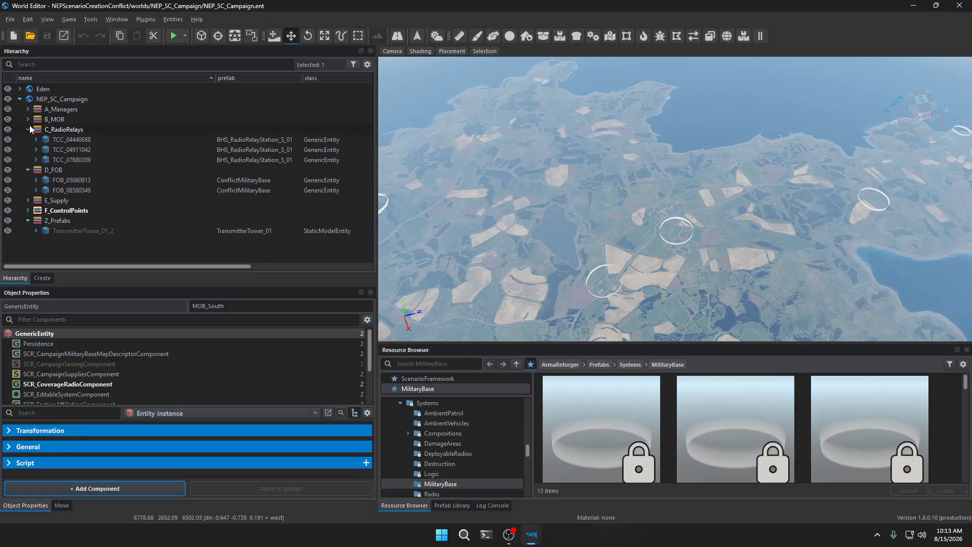
click(29, 201)
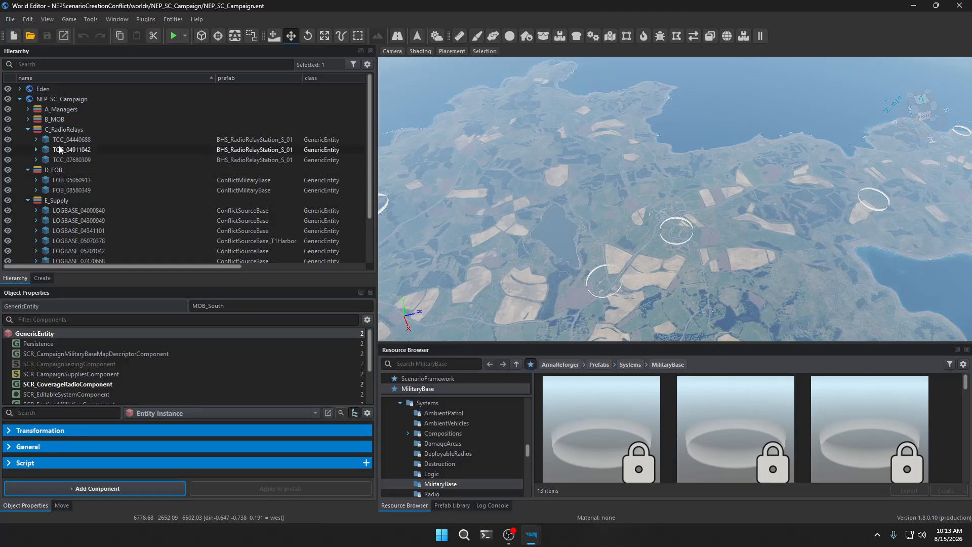
scroll(116, 248, down, 3)
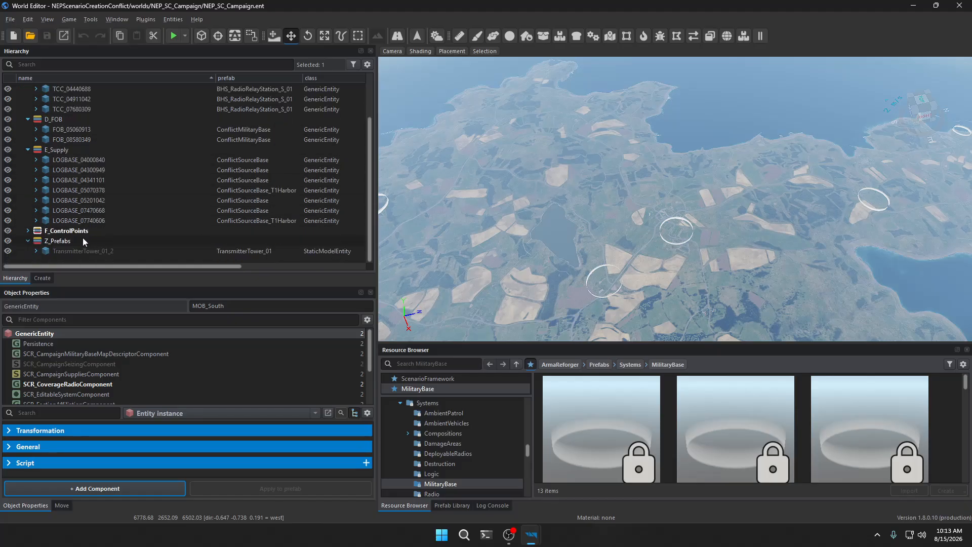
click(26, 231)
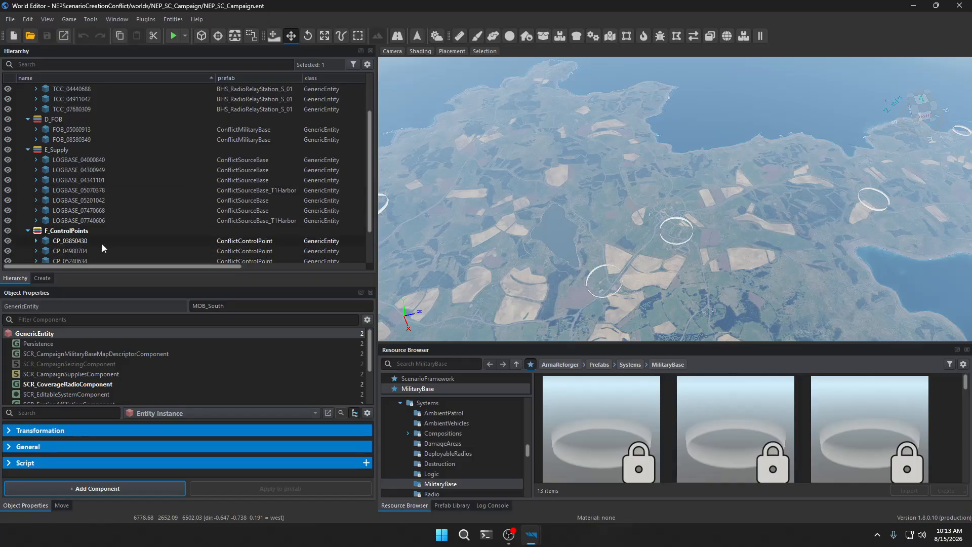
scroll(148, 243, down, 2)
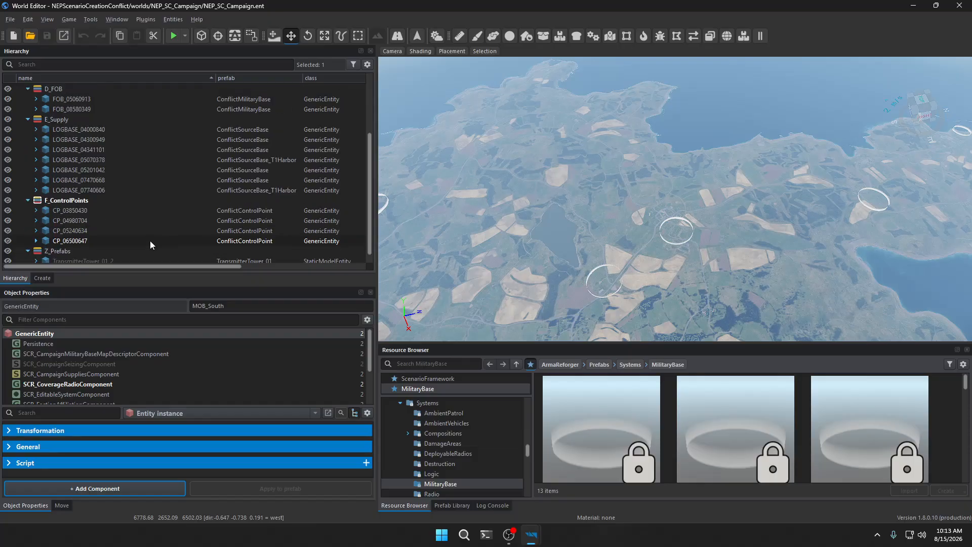
scroll(126, 257, down, 1)
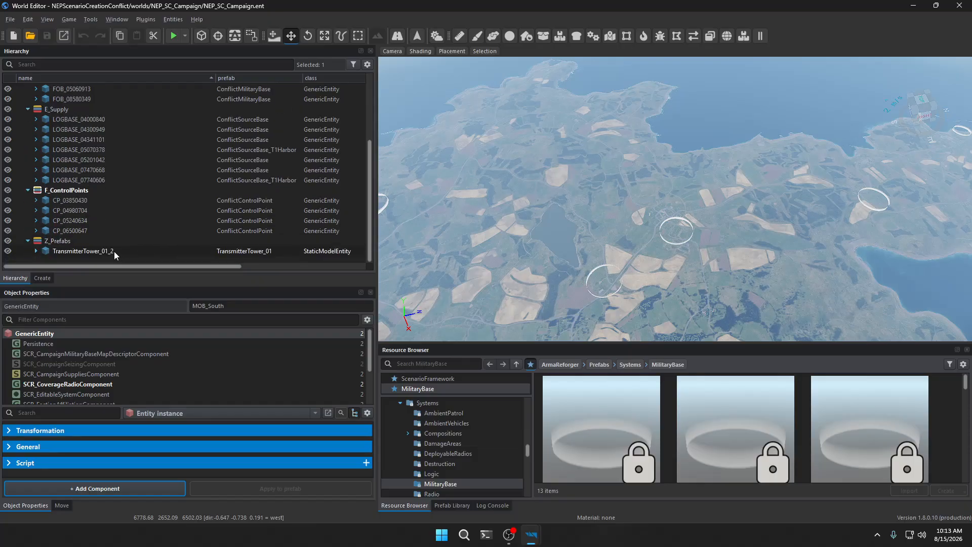
scroll(76, 220, up, 5)
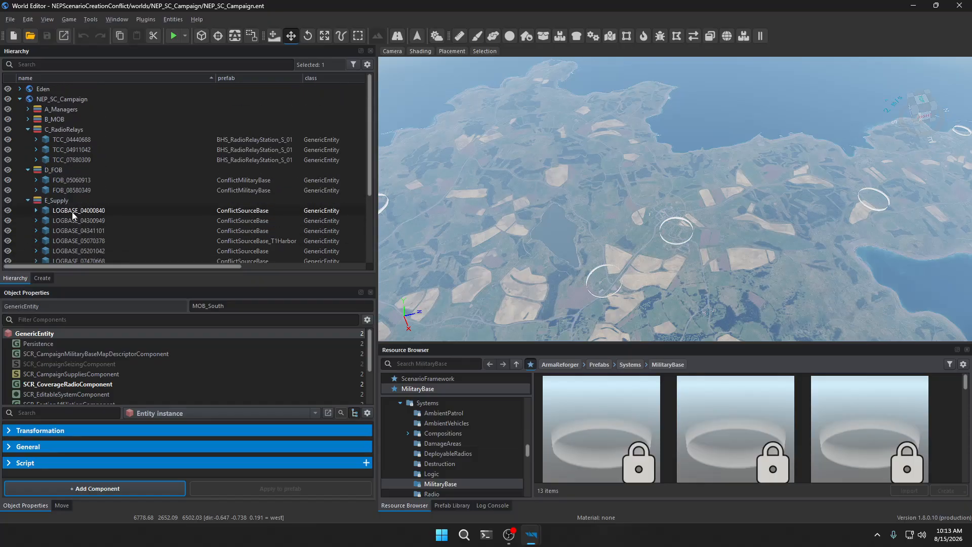
Examine the components of GameMode_Campaign in the A_Managers layer, then collapse that layer again
click(28, 108)
click(70, 141)
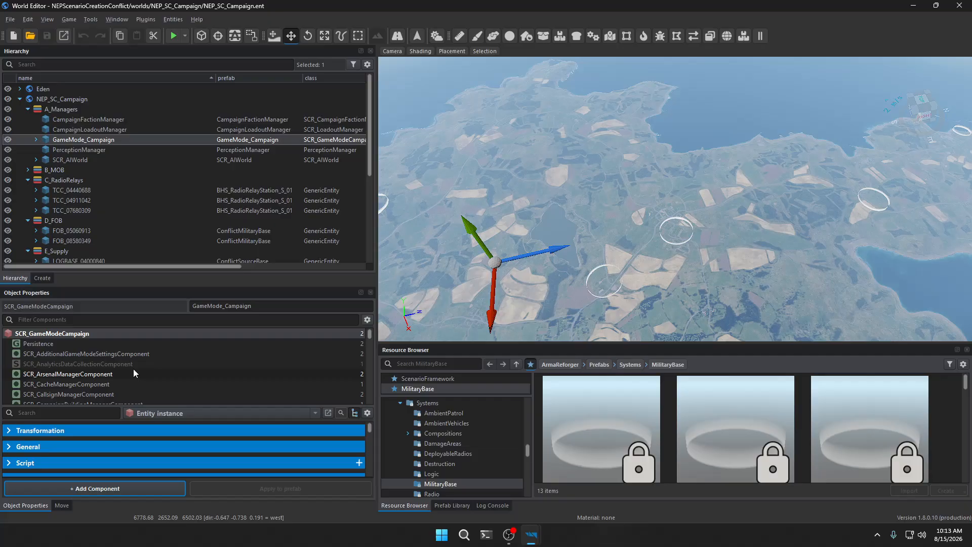
click(27, 109)
Make C_RadioRelays the active layer and leave it expanded in the hierarchy
click(28, 129)
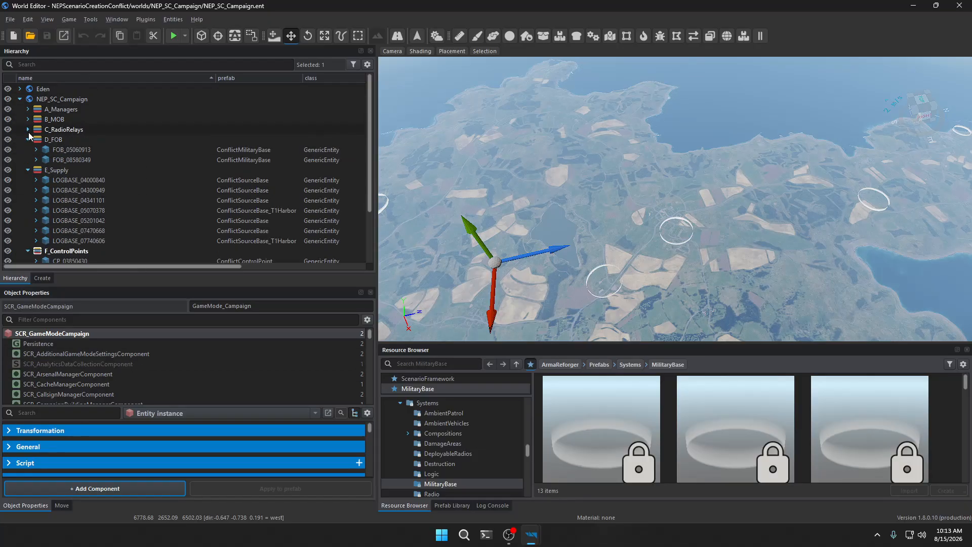
click(28, 130)
click(27, 129)
double_click(28, 130)
click(27, 131)
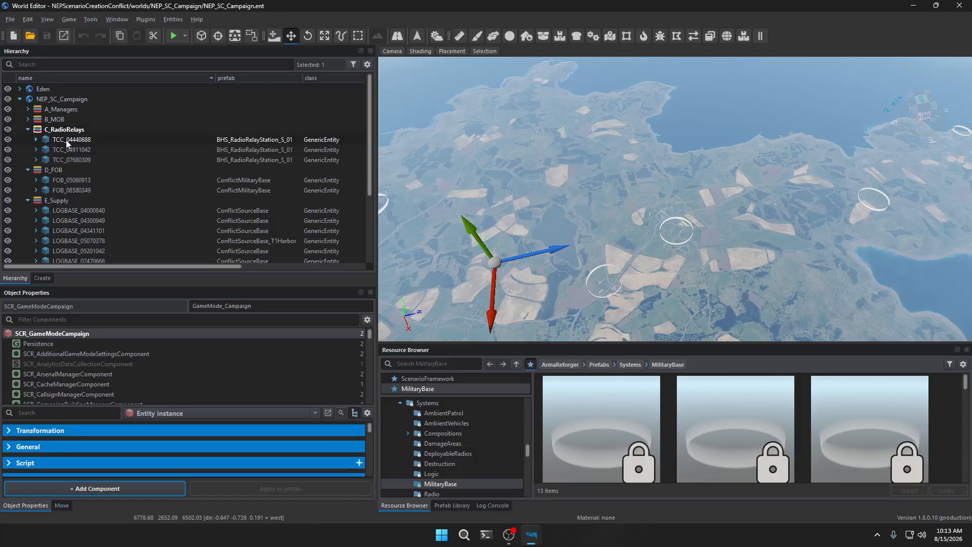
Locate the radio relays TCC_04440688, TCC_04911042 and TCC_07680309 on the terrain one after another
click(66, 140)
click(71, 151)
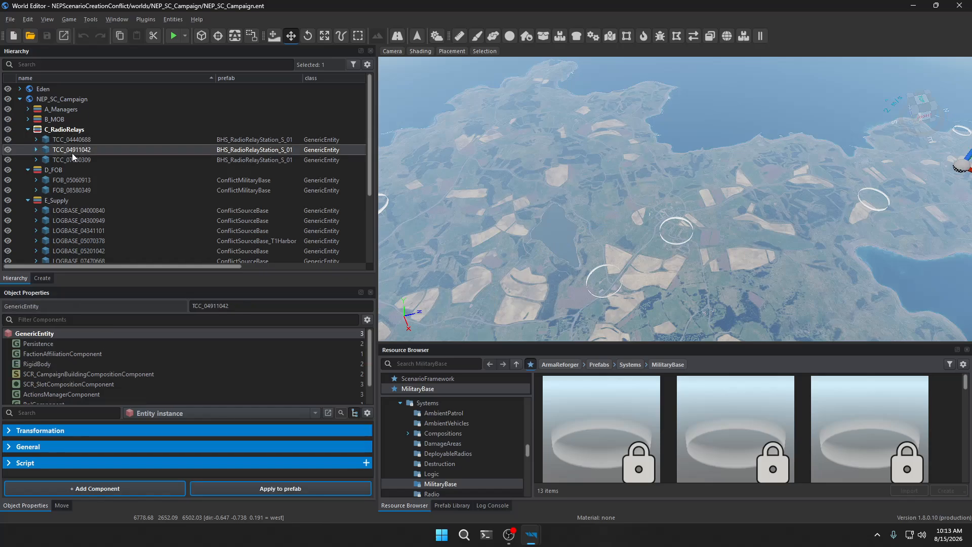
click(72, 160)
right_drag(633, 202, 532, 190)
key(s)
key(w)
key(s)
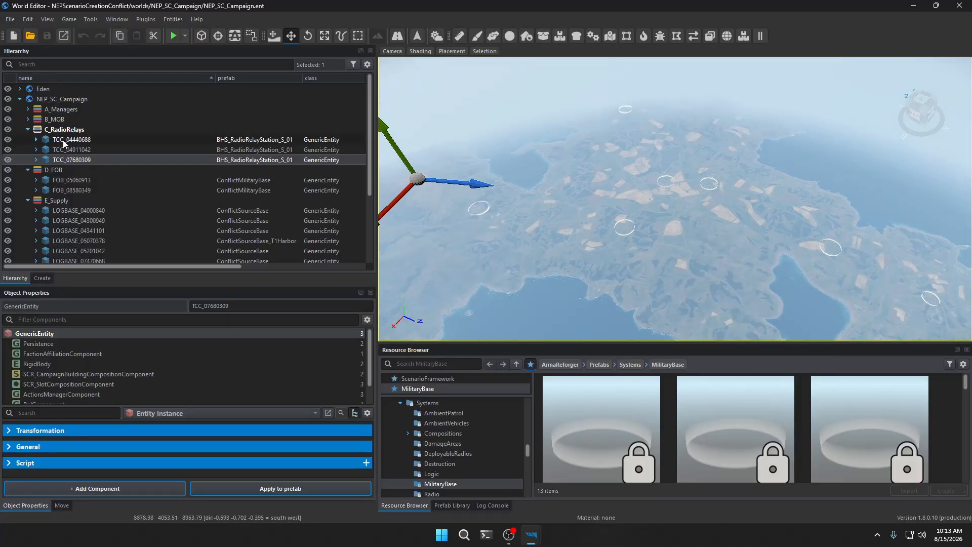
Examine where the radio relay TCC_04440688 stands relative to the surrounding bases
click(63, 140)
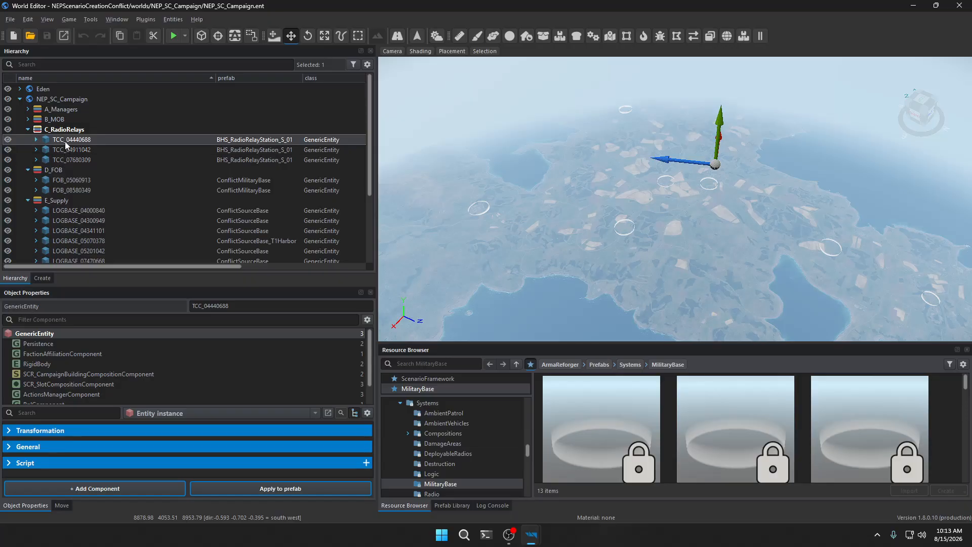
right_drag(711, 220, 734, 223)
key(q)
key(f)
key(s)
key(a)
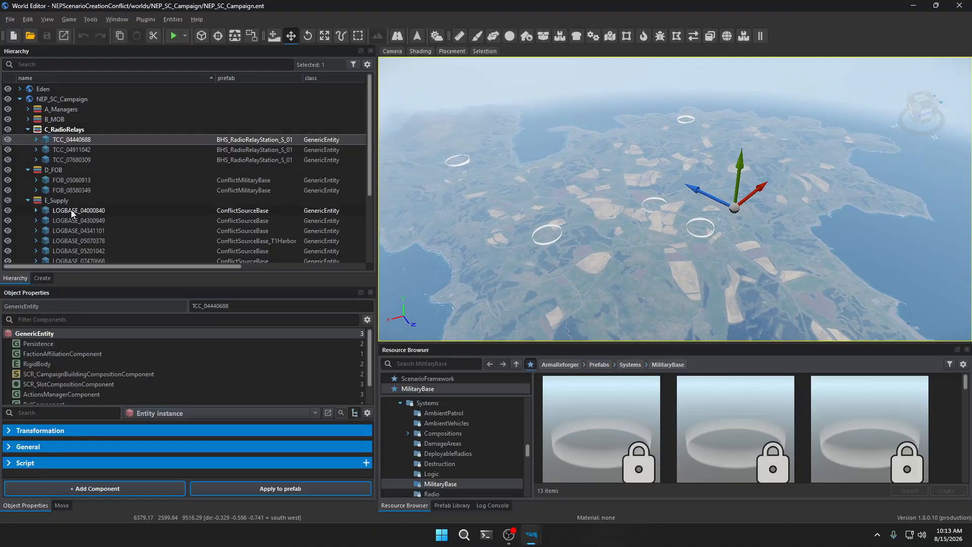
Examine the position of FOB_05060913 and the extent of its radius sphere on the terrain
click(71, 180)
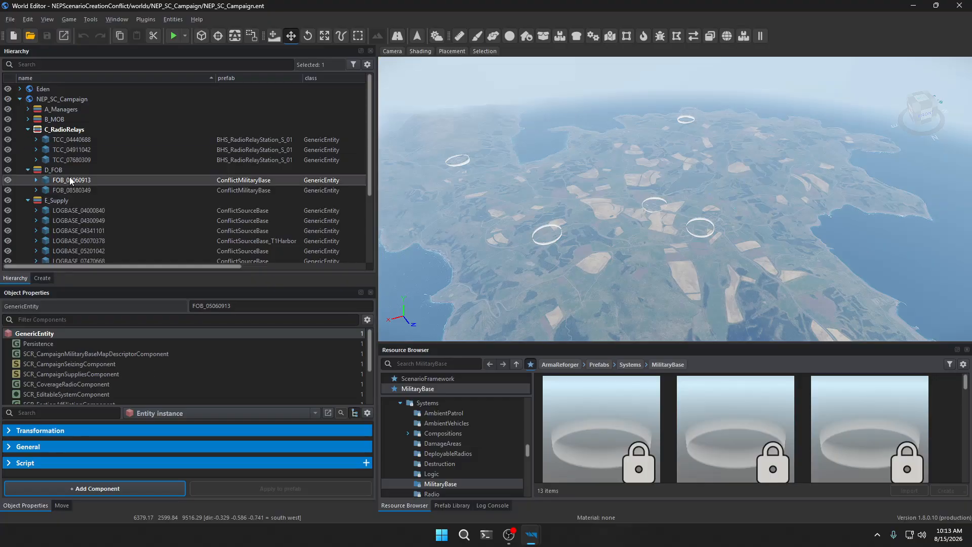
key(w)
right_drag(563, 226, 592, 227)
key(w)
key(d)
key(s)
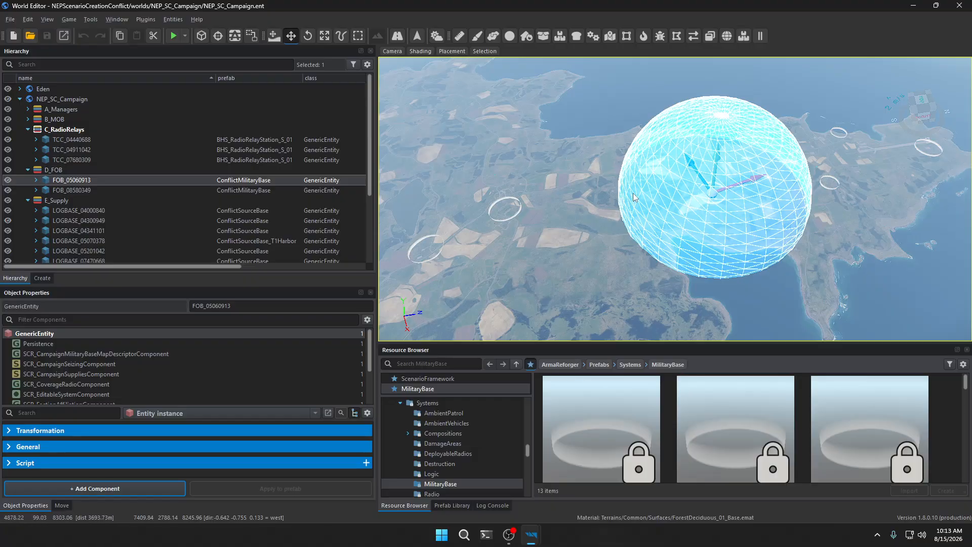
key(d)
right_drag(607, 177, 606, 171)
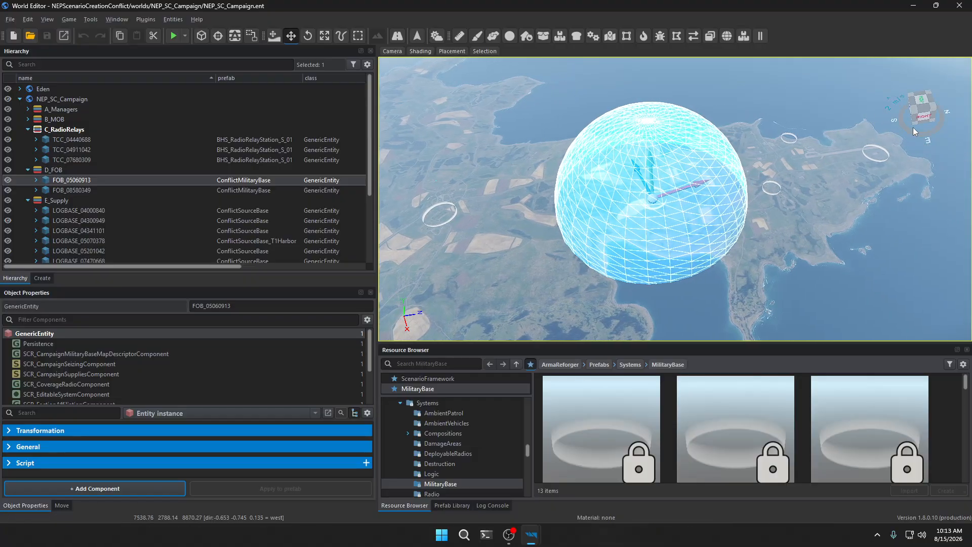
Survey the layout of the base rings across the island around FOB_05060913 from above
key(a)
right_drag(760, 187, 613, 153)
key(s)
key(d)
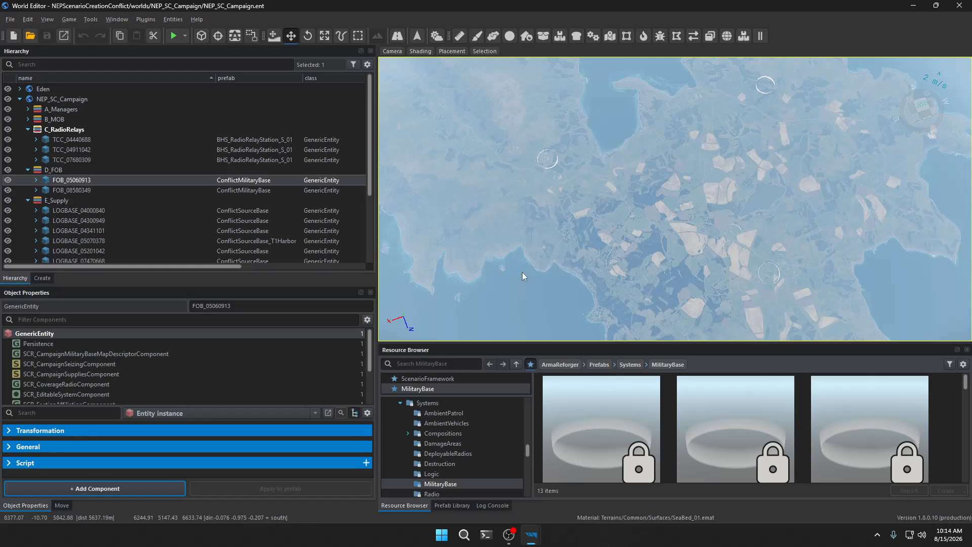
right_drag(567, 266, 530, 212)
right_drag(526, 138, 724, 268)
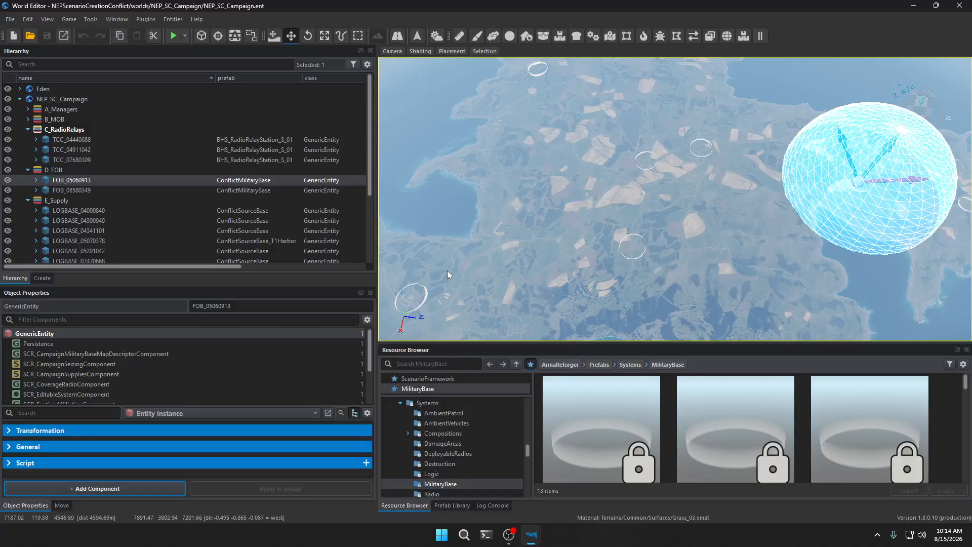
Locate FOB_08580349 and the supply bases from LOGBASE_04000840 through LOGBASE_07470668 on the terrain one after another
click(152, 190)
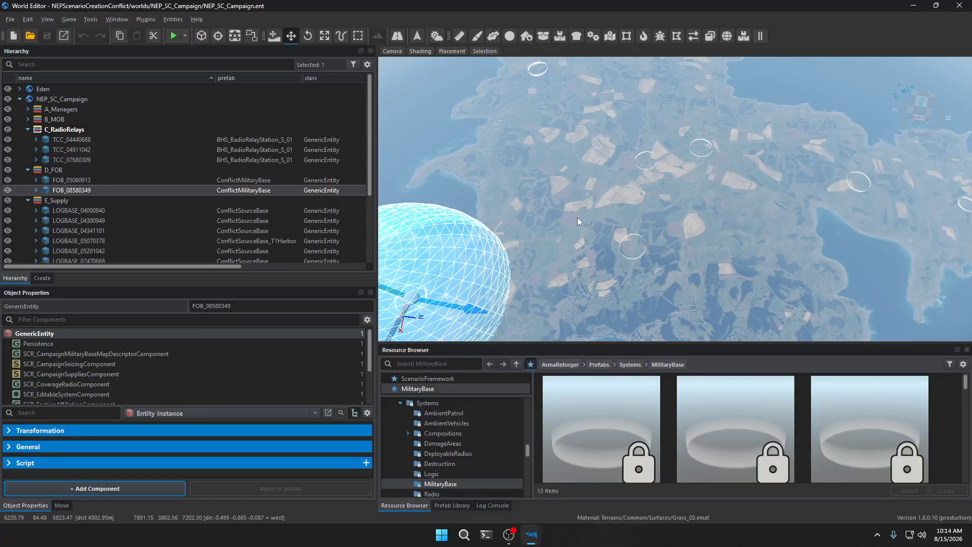
click(152, 181)
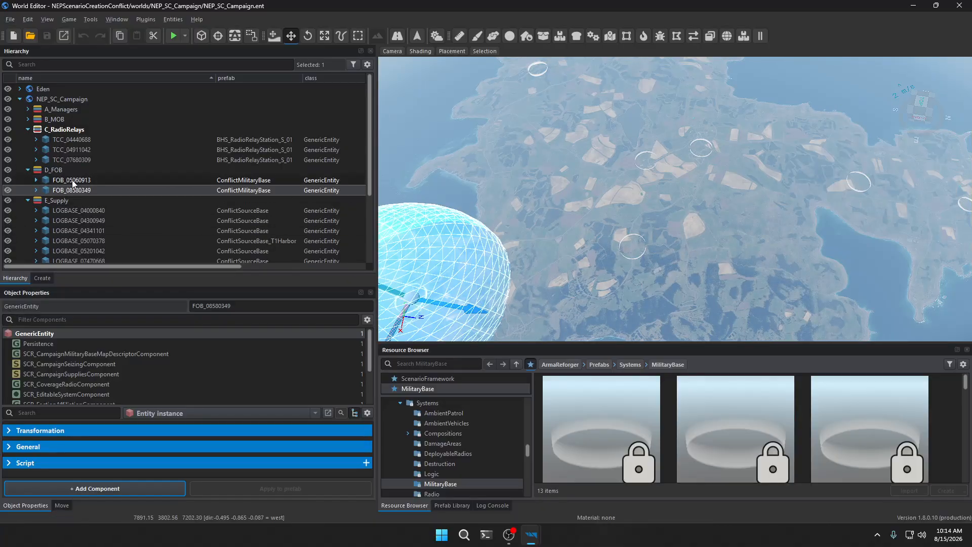
click(65, 211)
click(73, 221)
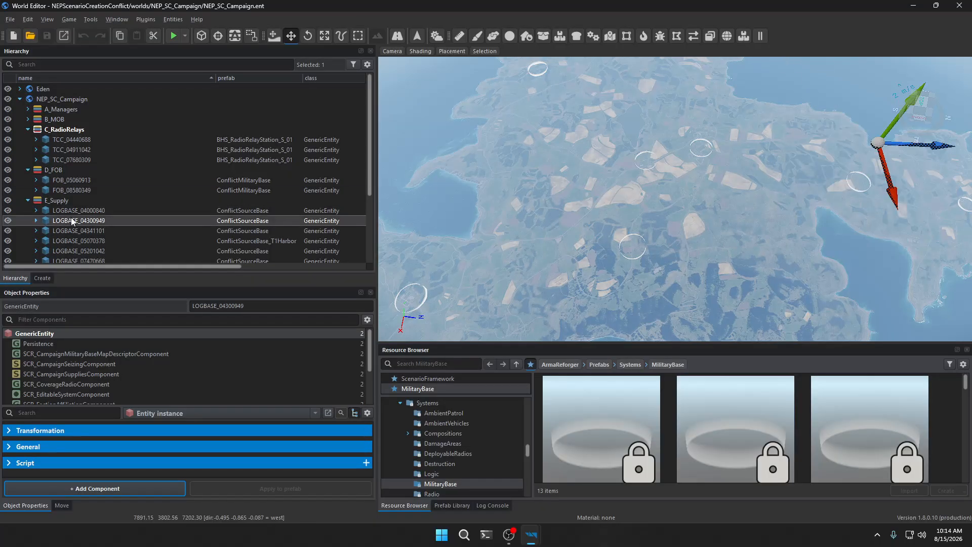
click(75, 231)
click(74, 240)
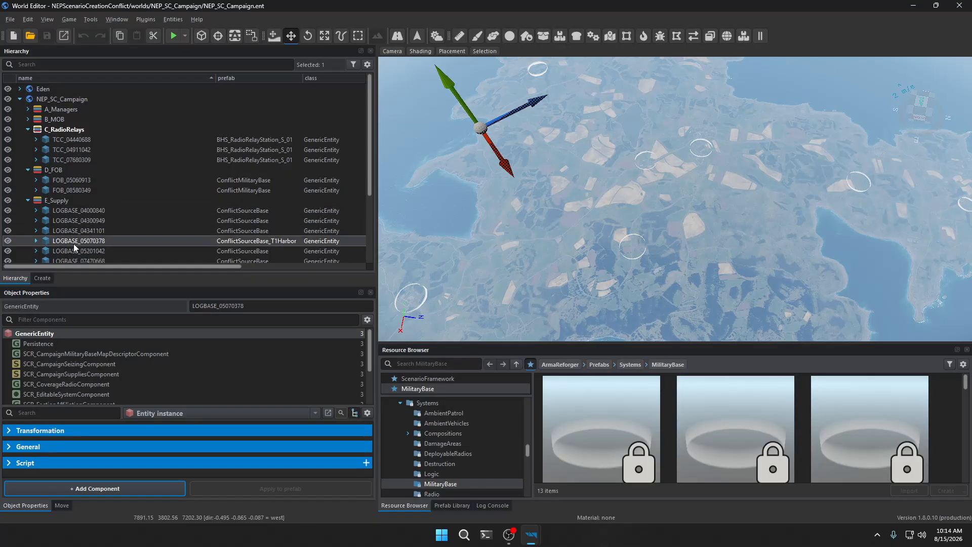
click(73, 251)
click(74, 261)
double_click(74, 261)
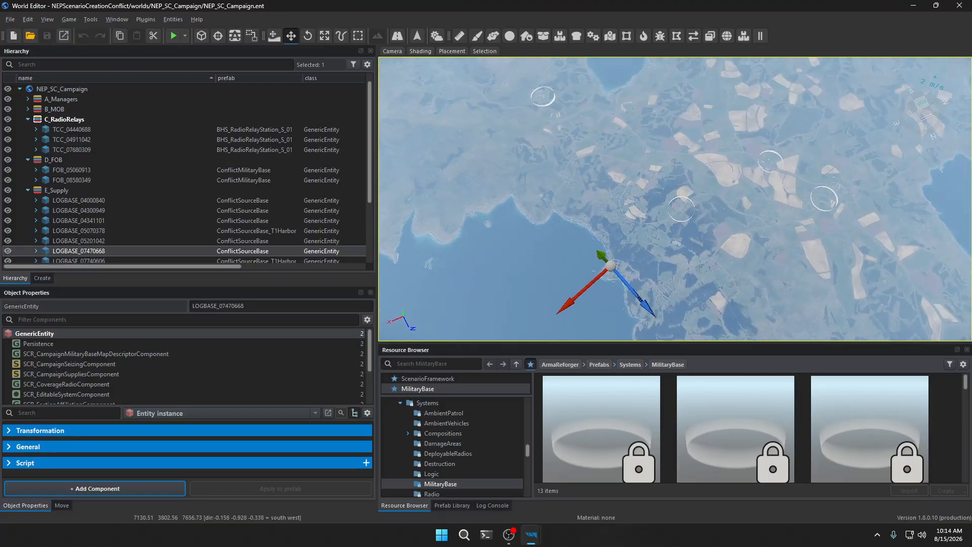
Inspect the SCR_CampaignSeizingComponent settings of LOGBASE_07740606, and collapse the E_Supply layer
scroll(93, 233, down, 1)
click(83, 232)
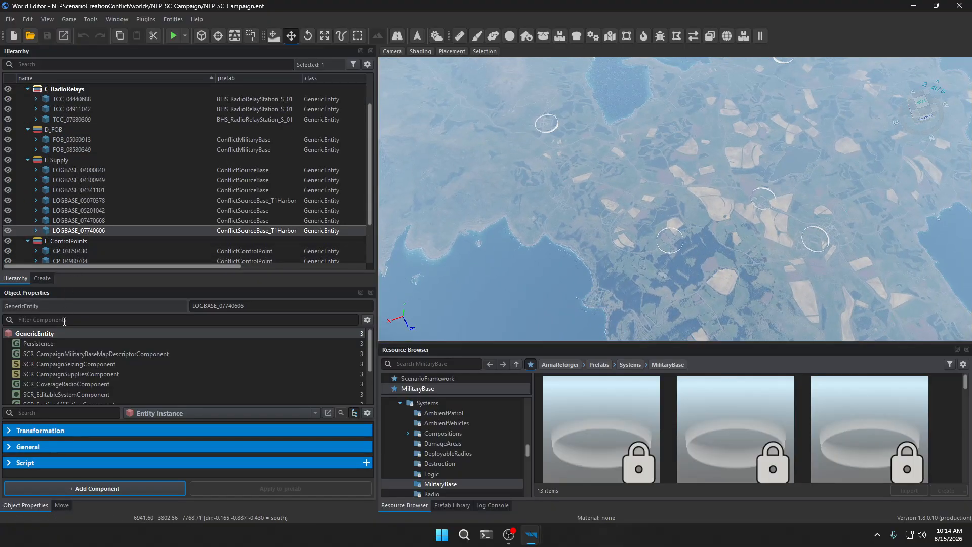
click(79, 364)
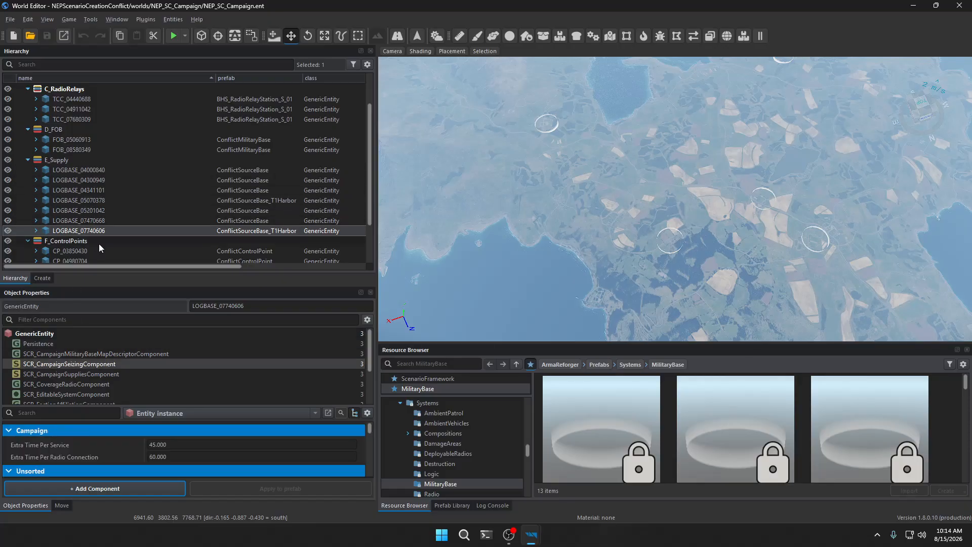
click(27, 160)
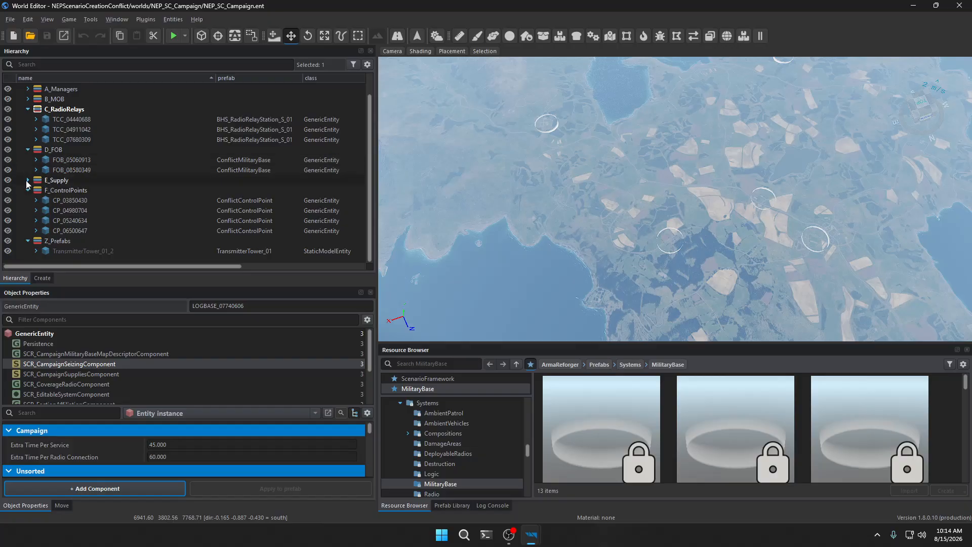
Examine the control point CP_03850430 up close and its radius sphere relative to the other base rings
click(67, 201)
key(d)
right_drag(633, 202, 552, 157)
key(s)
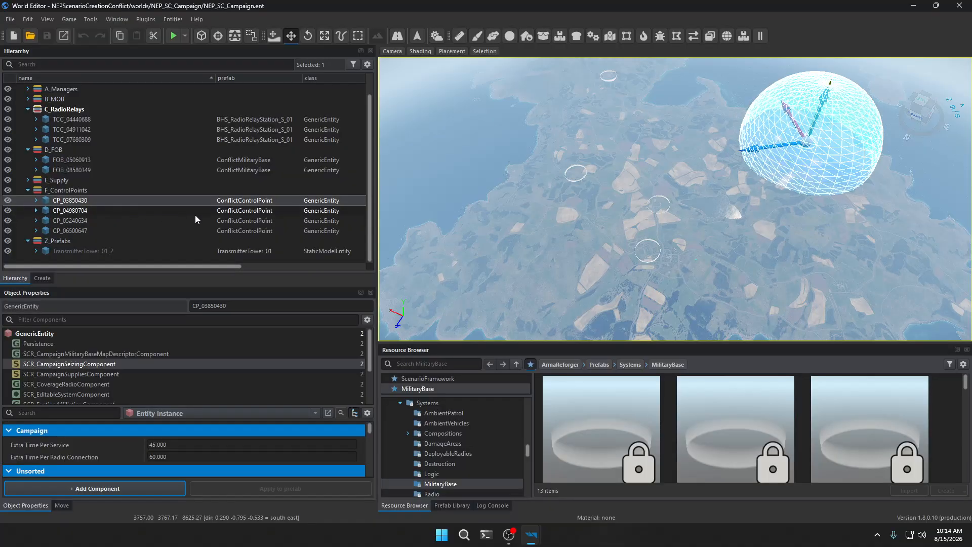
key(f)
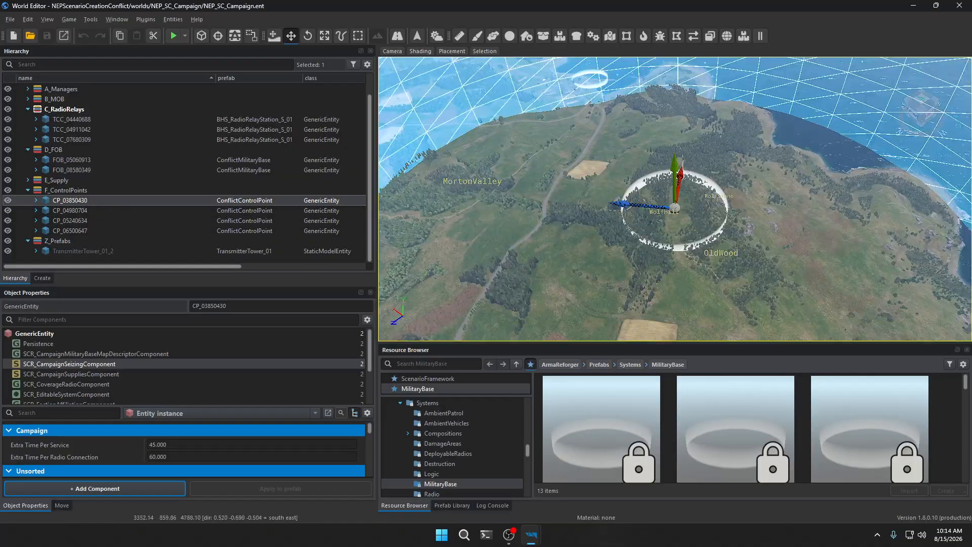
key(w)
right_drag(675, 199, 637, 201)
key(e)
key(s)
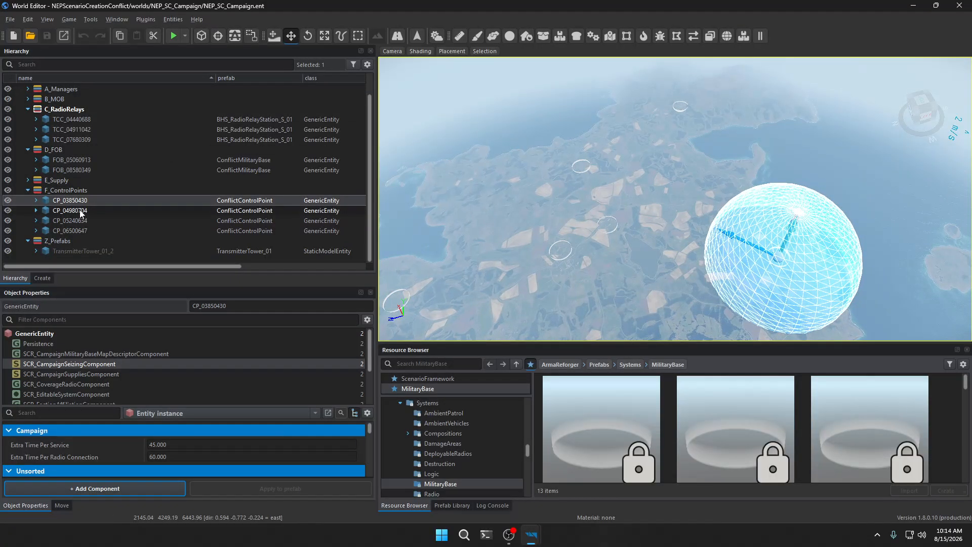
Examine the control point CP_04980704 near EntreDeux and the extent of its radius sphere
click(79, 211)
double_click(281, 214)
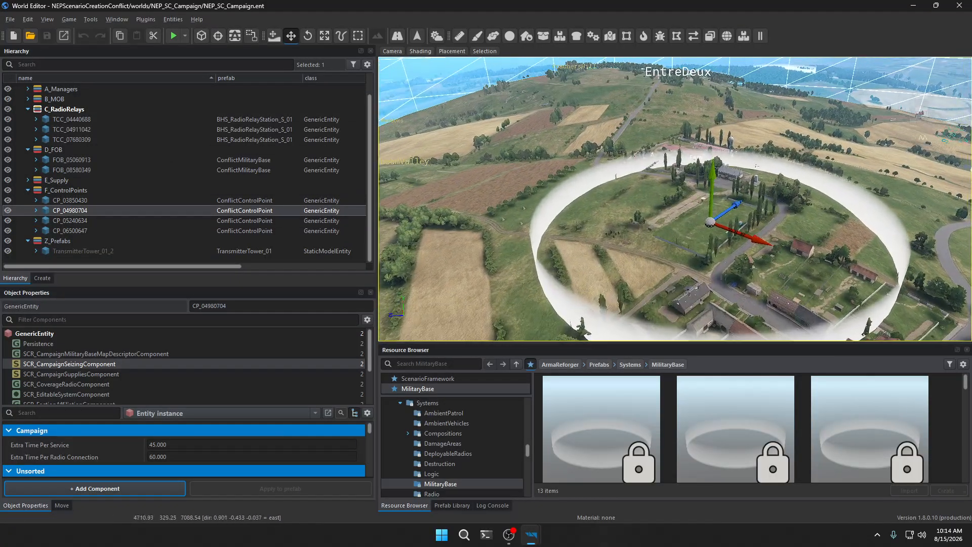
key(w)
right_drag(676, 198, 678, 228)
key(s)
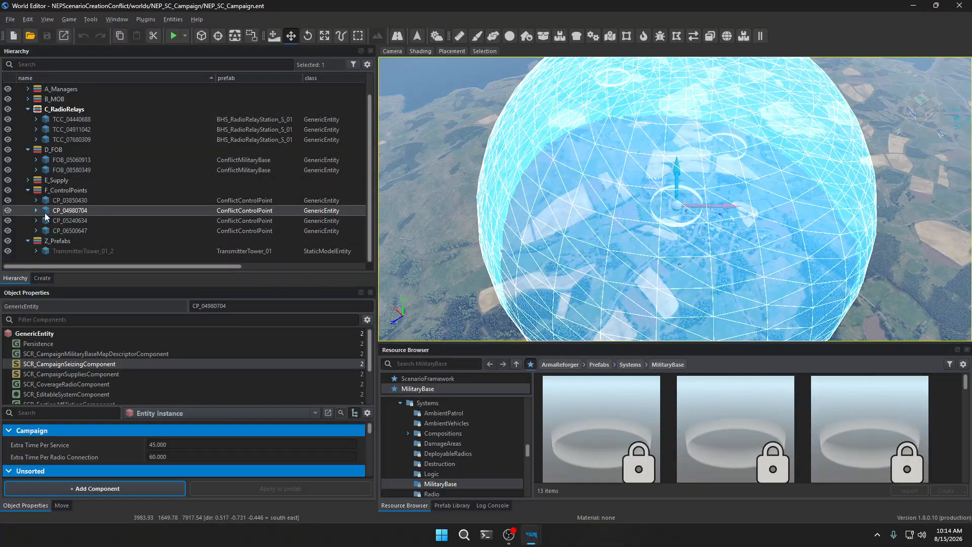
Examine the surroundings of the control point CP_05240634 and the area its radius sphere covers
click(51, 222)
key(f)
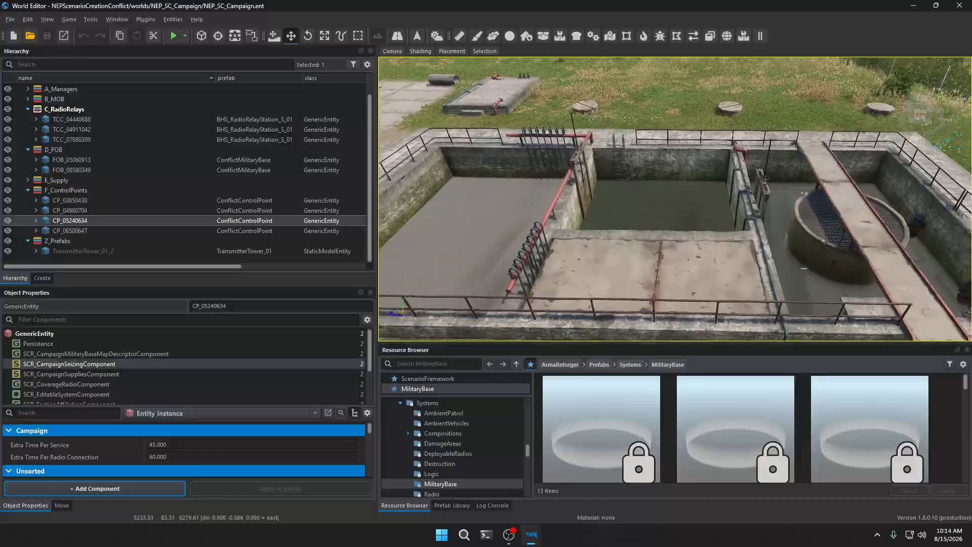
scroll(675, 198, down, 10)
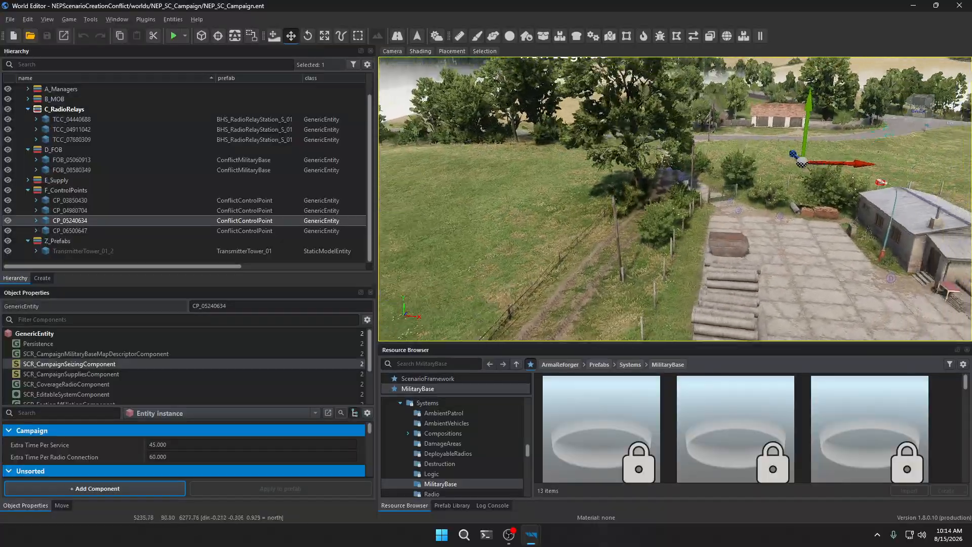
scroll(675, 199, down, 10)
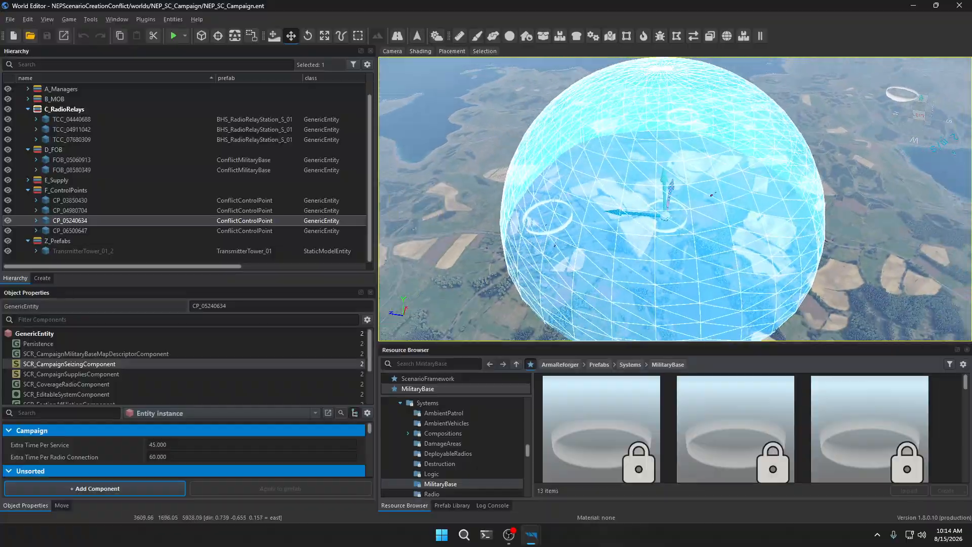
Examine the location of the control point CP_06500647 and its radius sphere relative to the neighbouring bases
click(70, 231)
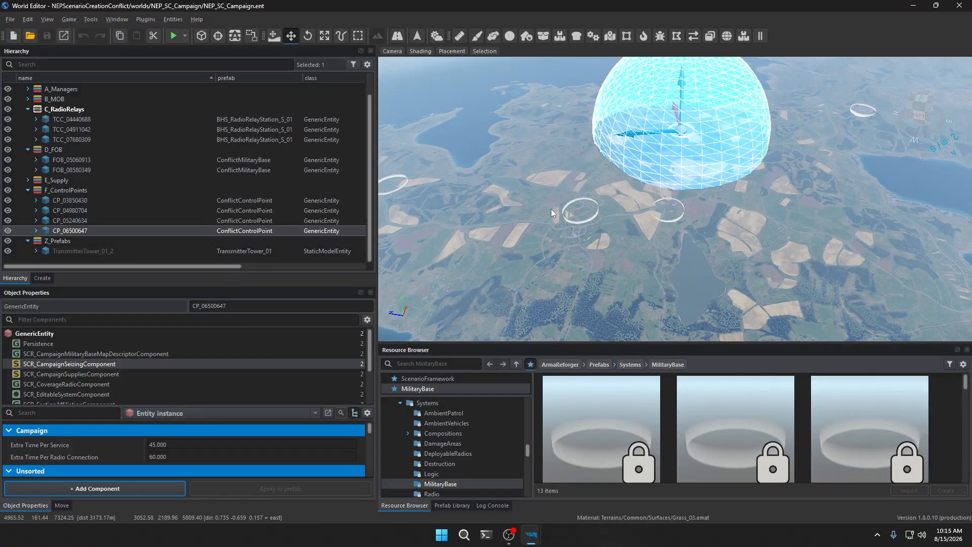
key(f)
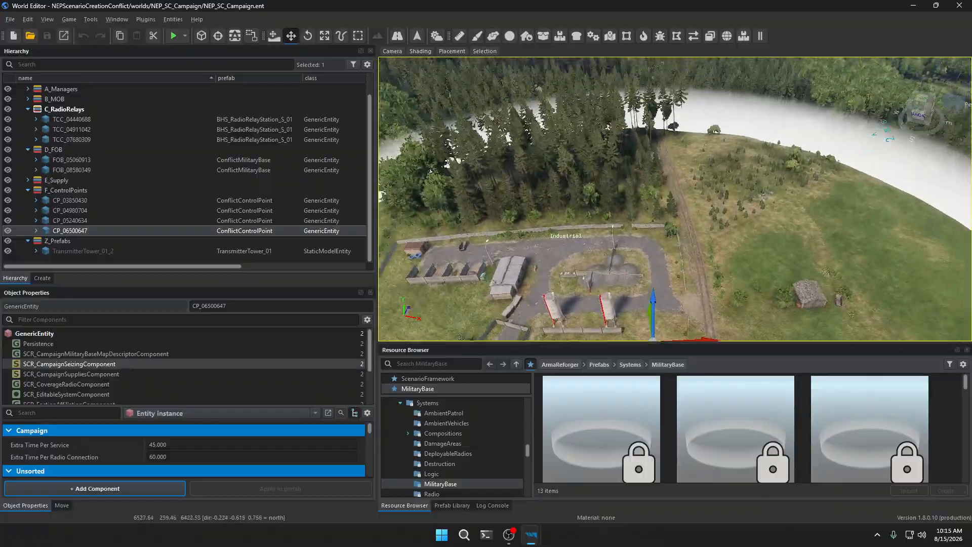
key(s)
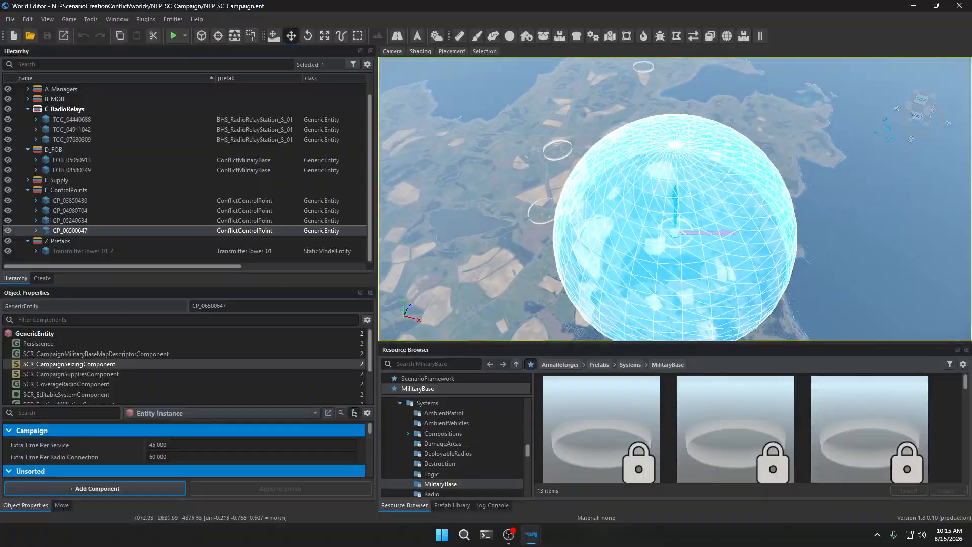
key(a)
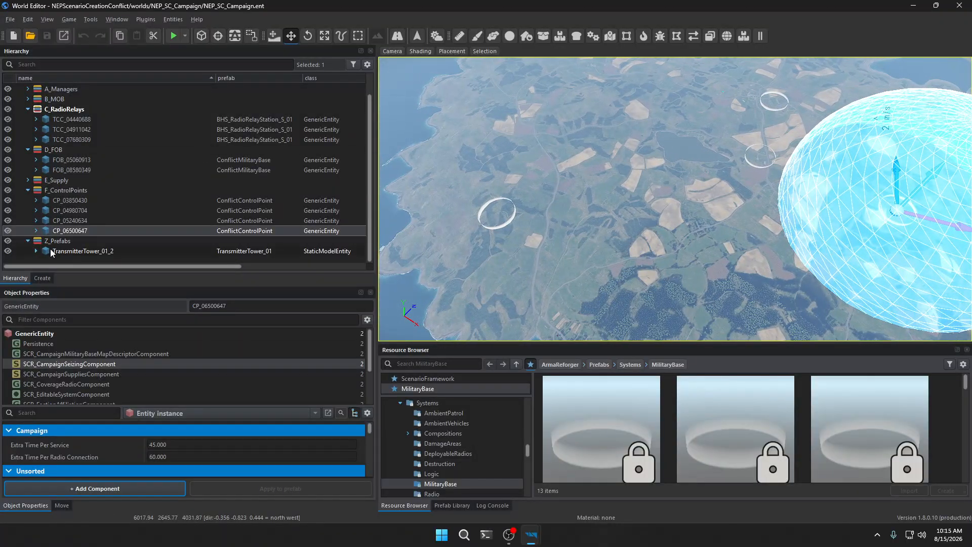
Focus on TransmitterTower_01_2 in the Z_Prefabs layer and examine the camouflaged relay tent standing near it
click(42, 251)
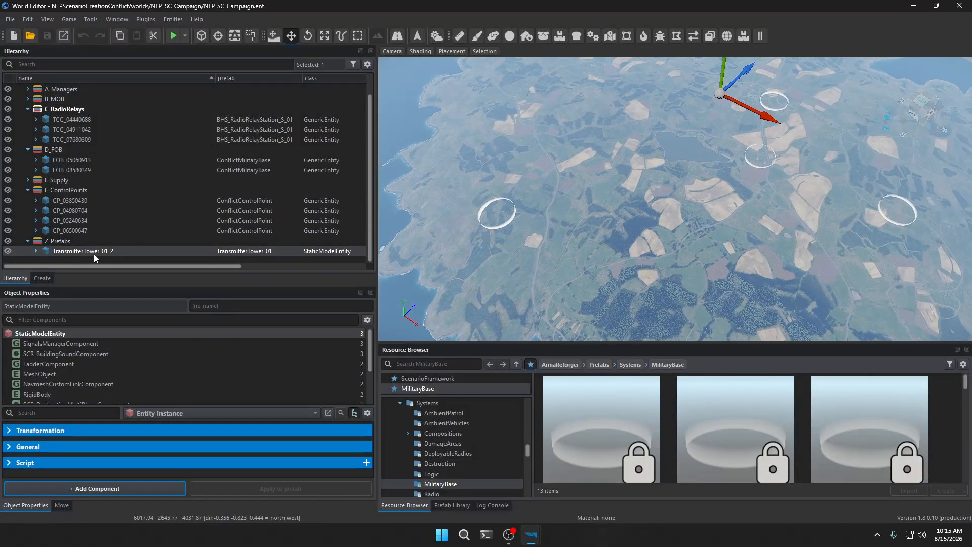
key(f)
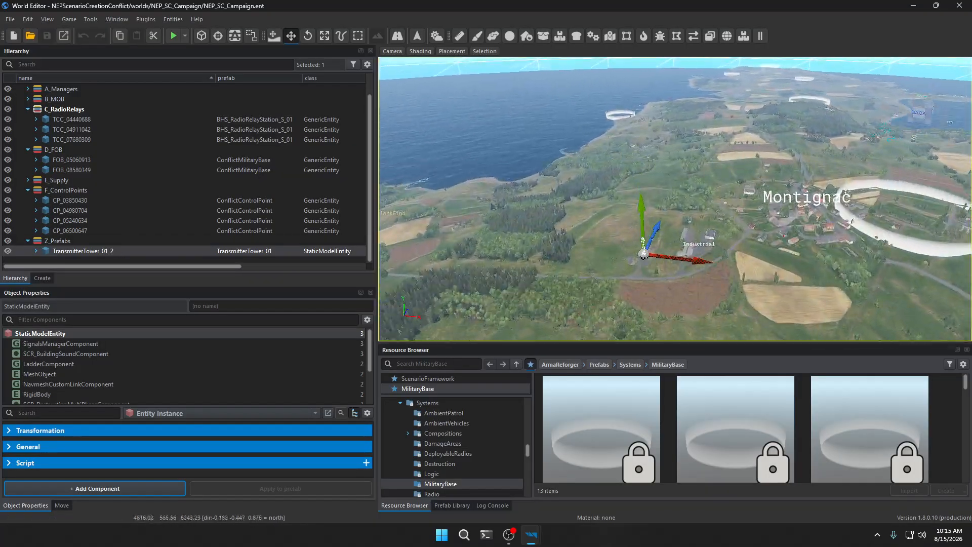
key(w)
key(d)
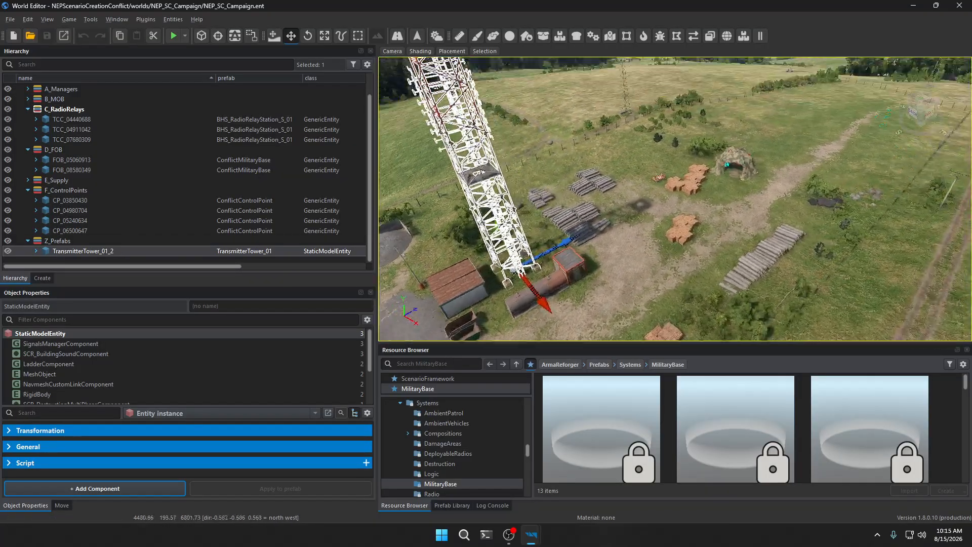
key(w)
key(d)
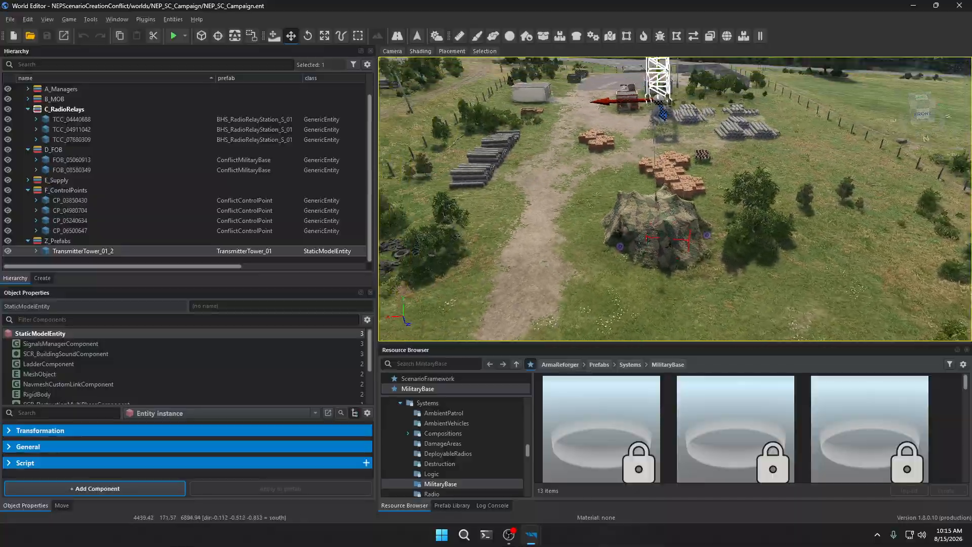
key(s)
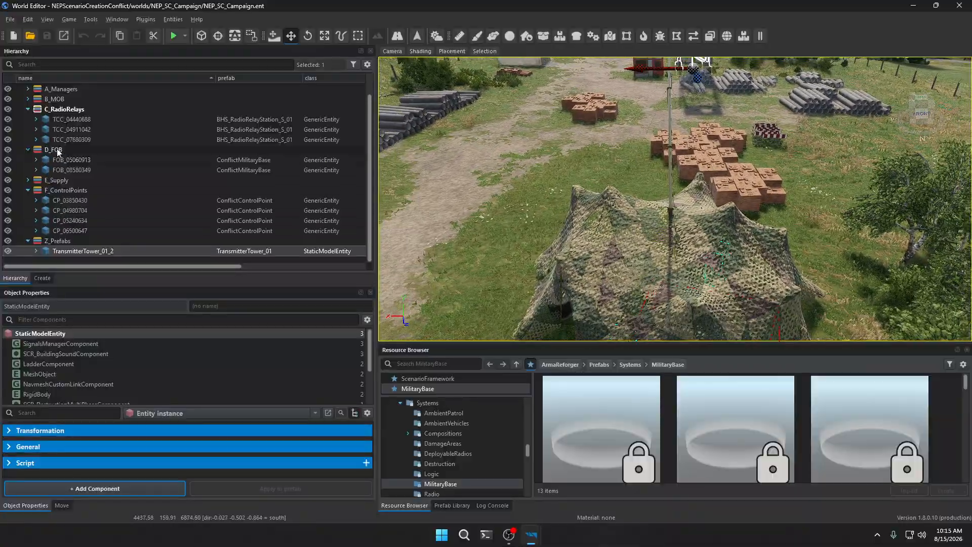
Select the radio relay TCC_04440688 beside the transmitter tower, and collapse the Z_Prefabs and F_ControlPoints layers
click(66, 139)
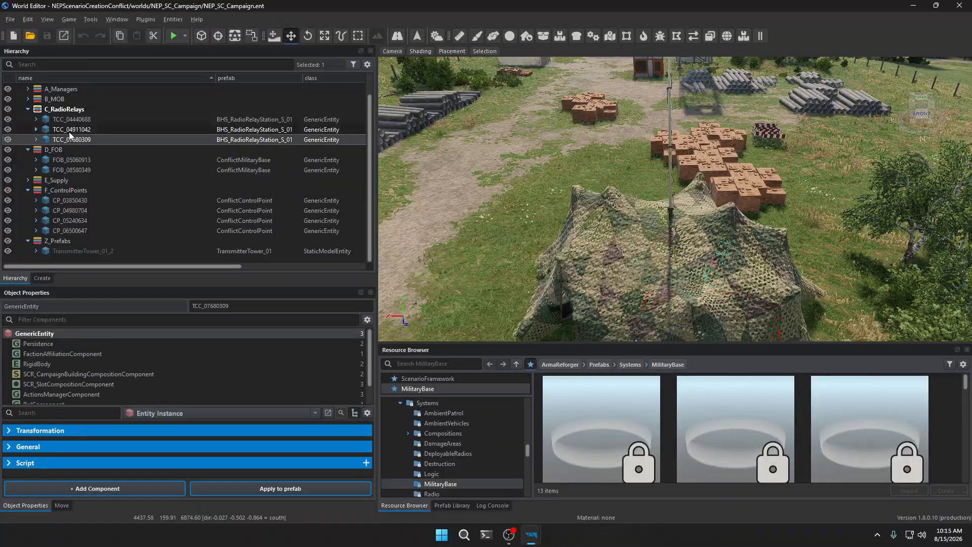
click(70, 130)
click(74, 119)
key(s)
right_drag(643, 243, 650, 271)
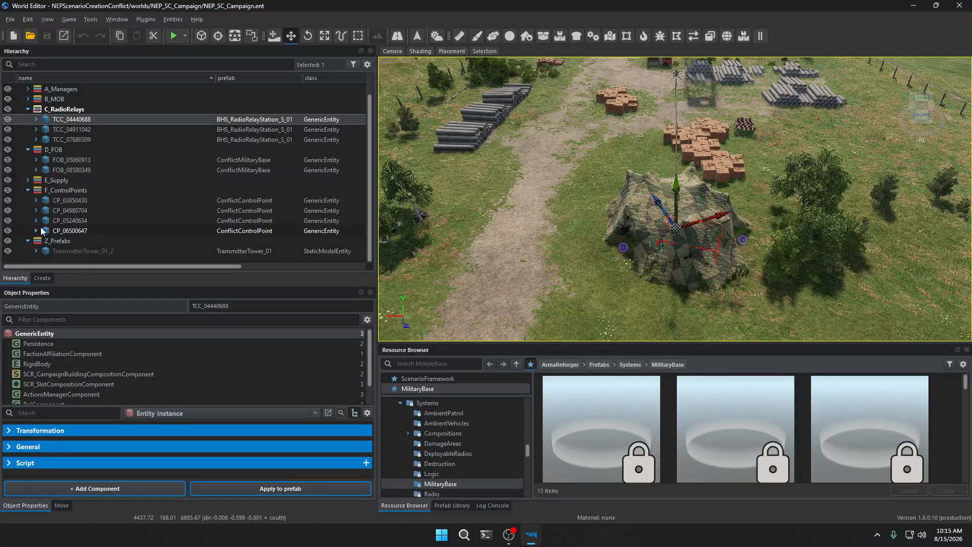
click(29, 240)
click(26, 199)
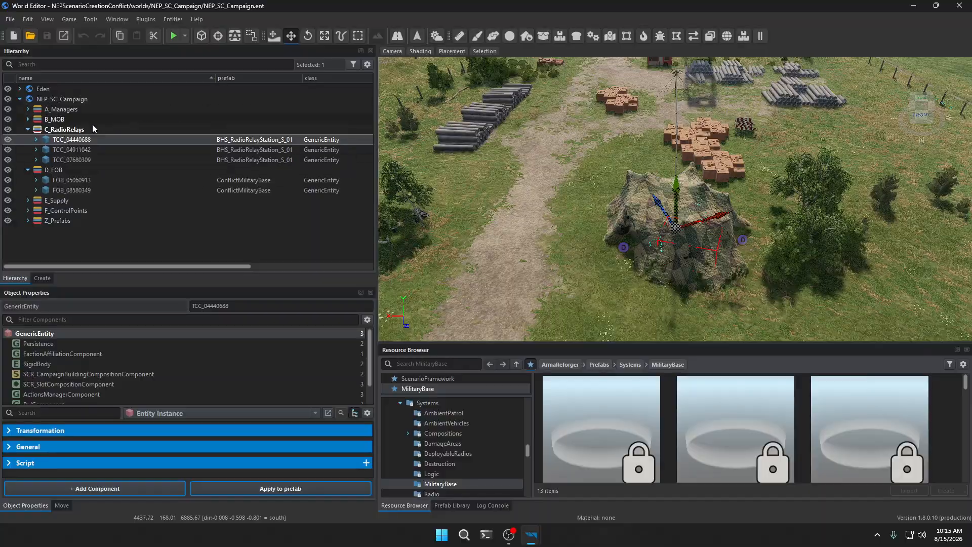
Rename the radio relay TCC_04440688 to TCC_04430686 to match its map coordinates, and save the world
key(f)
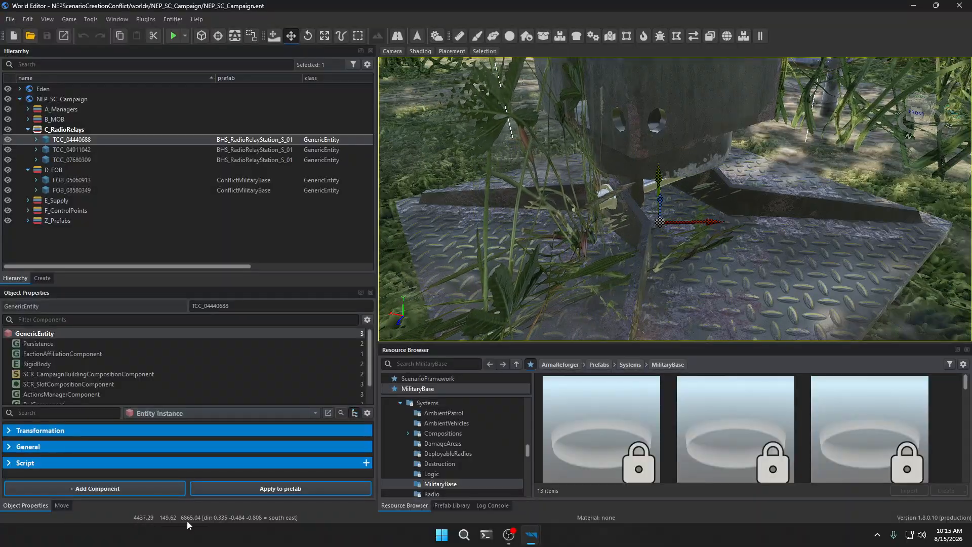
click(246, 305)
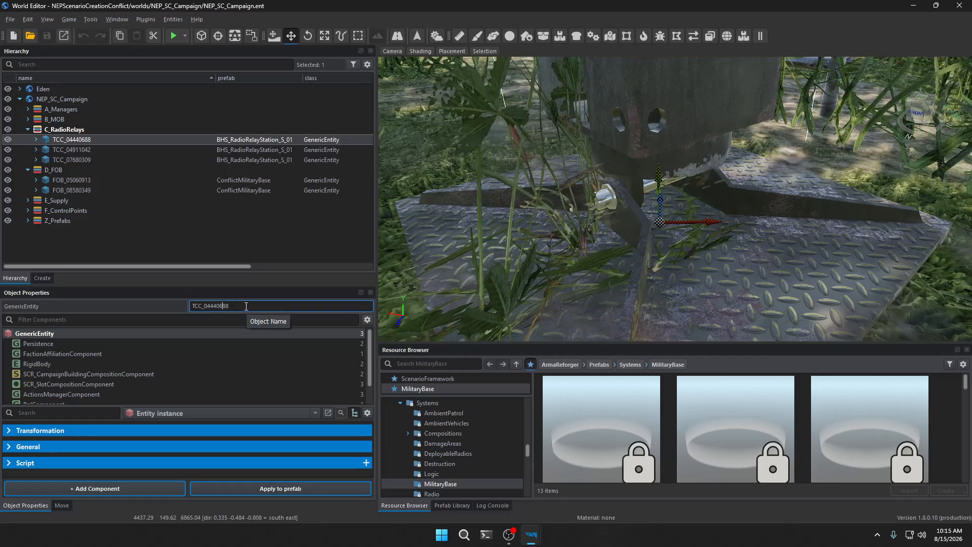
key(Left)
key(Left)
key(Left)
key(Left)
key(BackSpace)
text(3)
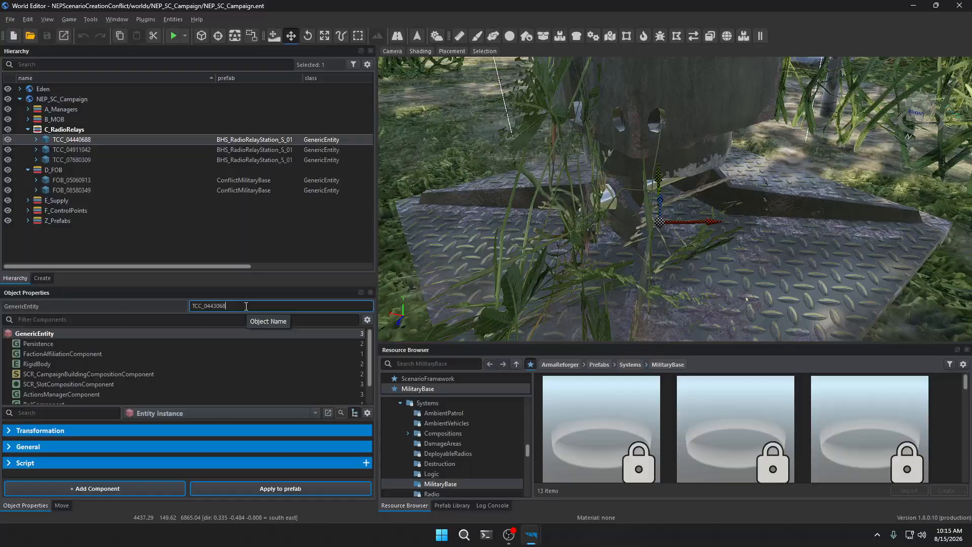
key(BackSpace)
text(6)
key(Return)
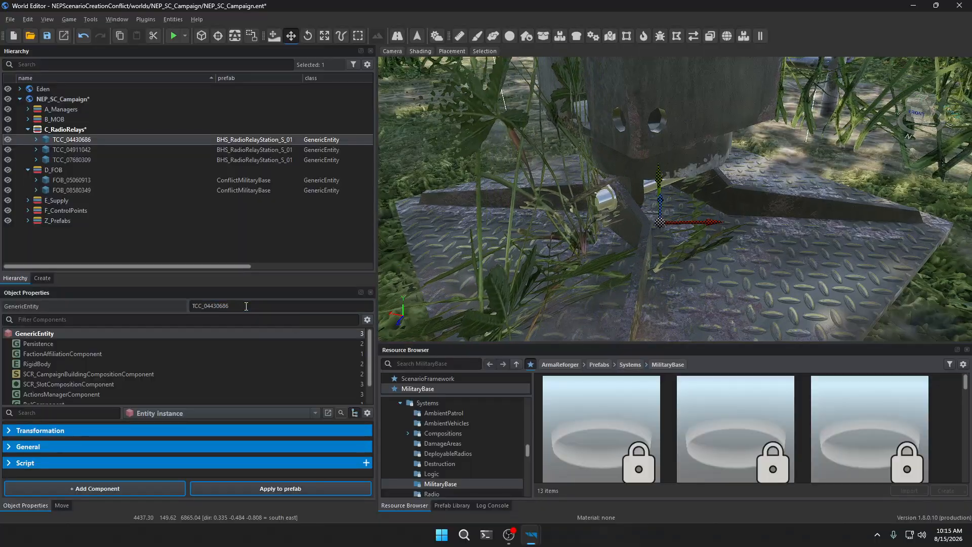
click(46, 35)
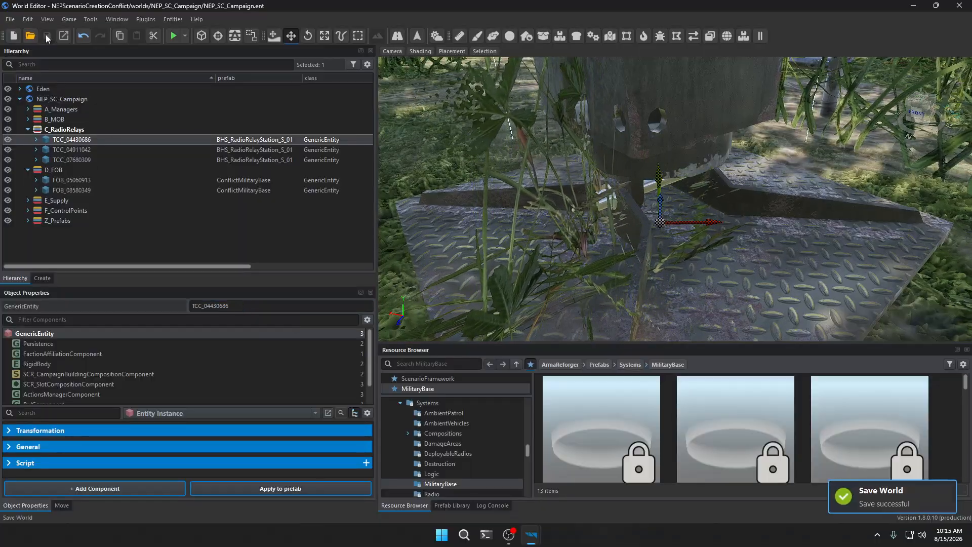
View the renamed relay's surroundings from farther away, and collapse the D_FOB and C_RadioRelays layers
mouse_move(510, 177)
right_down()
mouse_move(511, 121)
mouse_move(508, 175)
mouse_move(499, 179)
right_up()
key(s)
key(q)
key(s)
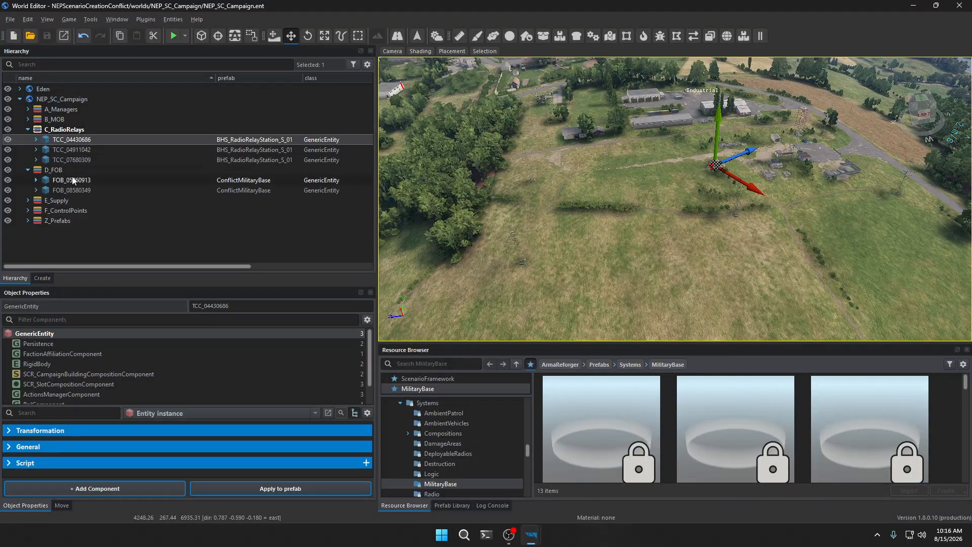
click(27, 170)
click(28, 130)
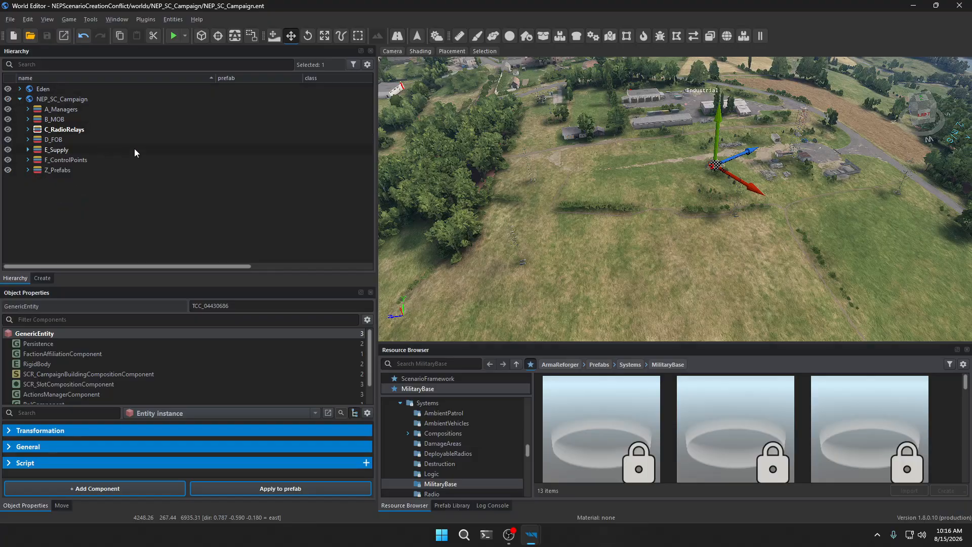
Start a play test of the world and join the US Army's Atlas Red 1 (Assault) group as a Rifleman
click(170, 37)
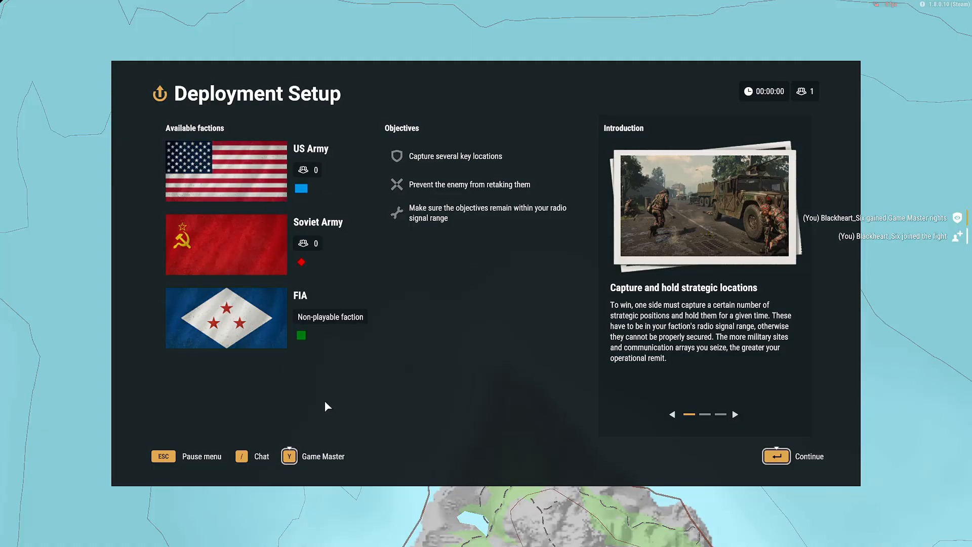
click(778, 457)
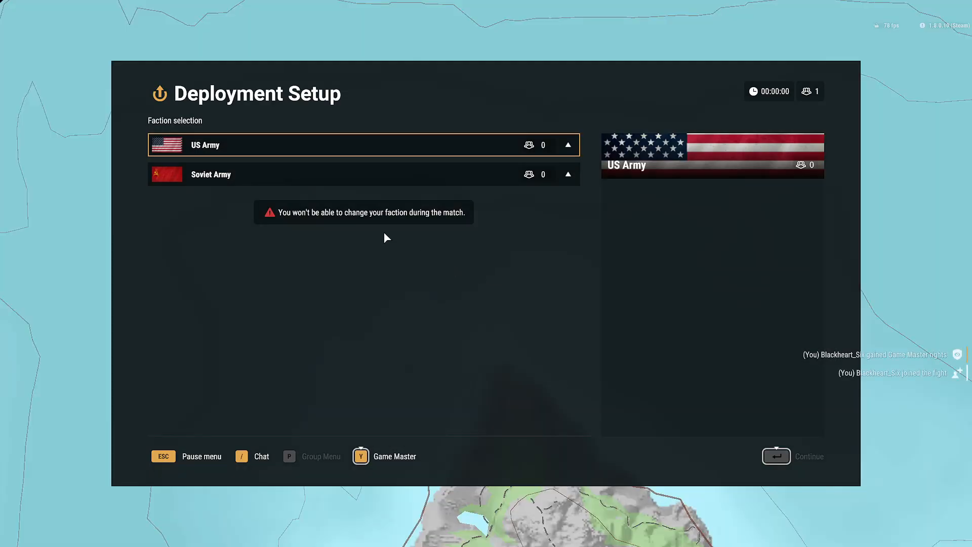
click(158, 146)
click(590, 307)
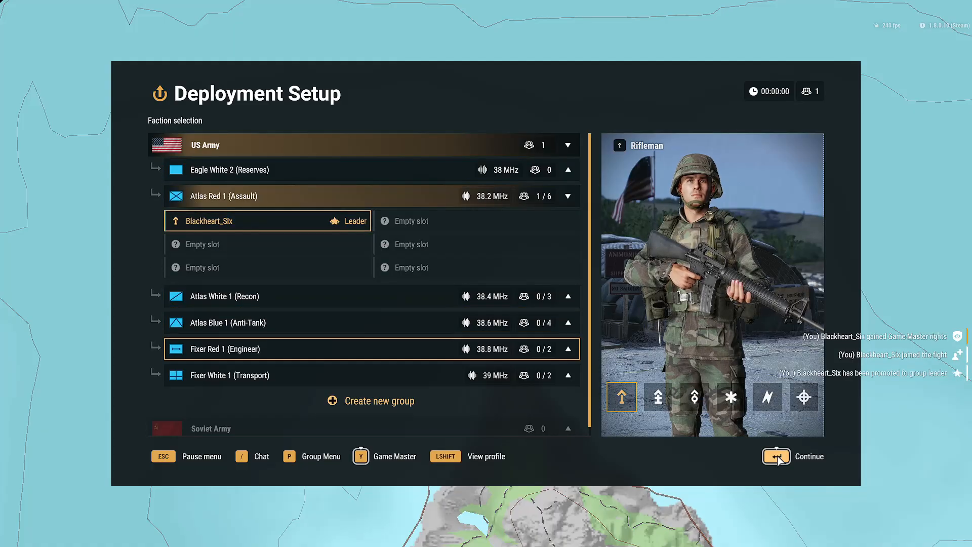
click(776, 456)
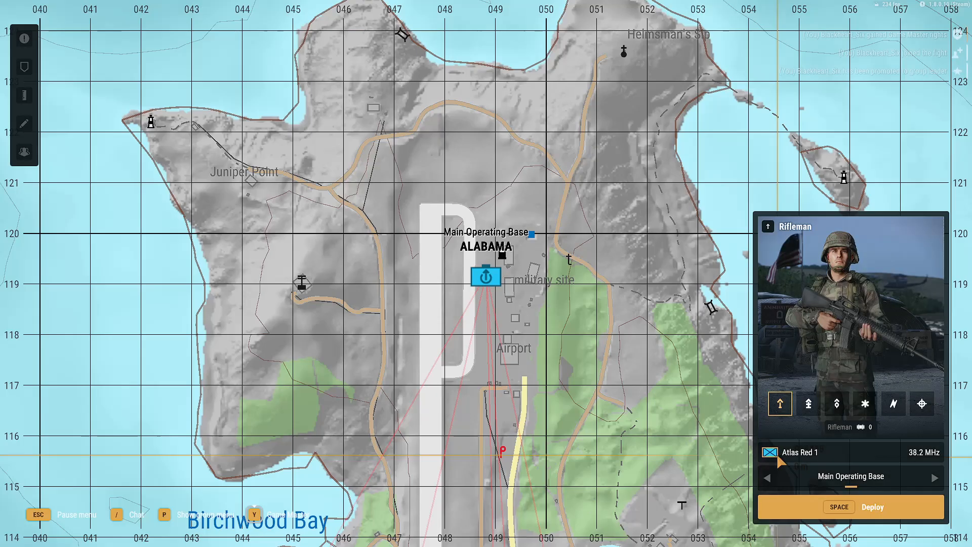
Review the northern half of the island on the deployment map and deploy at the Main Operating Base
scroll(568, 462, down, 5)
right_drag(566, 459, 447, 219)
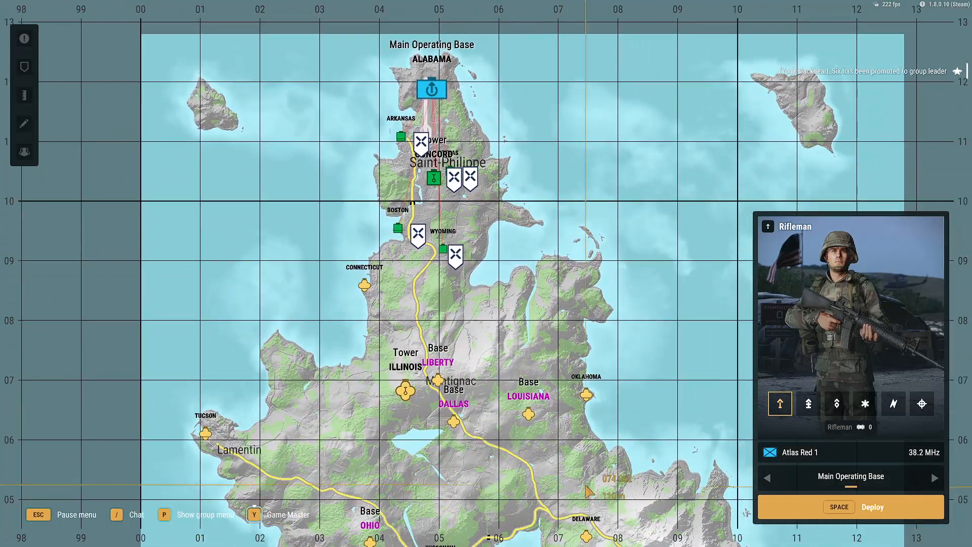
click(832, 513)
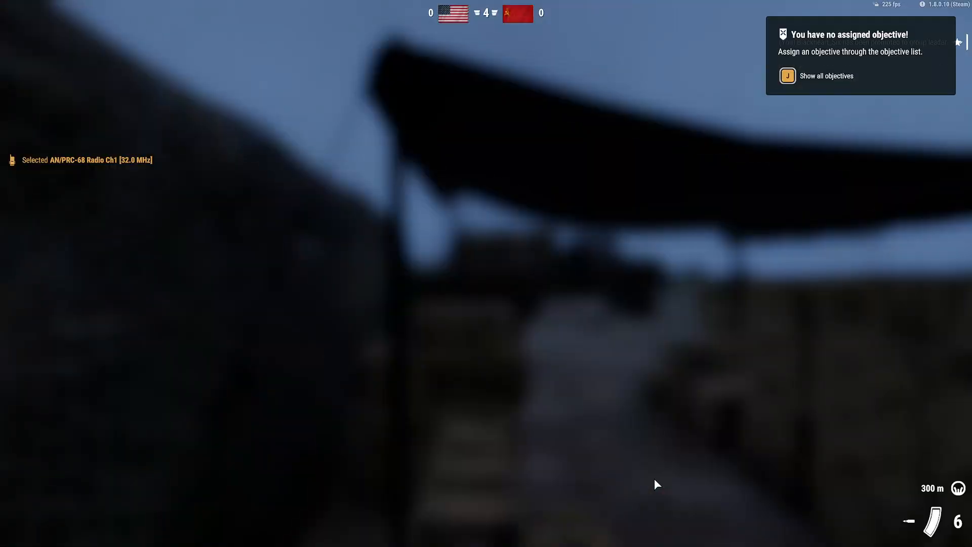
Examine the bases and objectives south of Main Operating Base Alabama on the in-game map, including Arkansas, Concord and Texas
key(m)
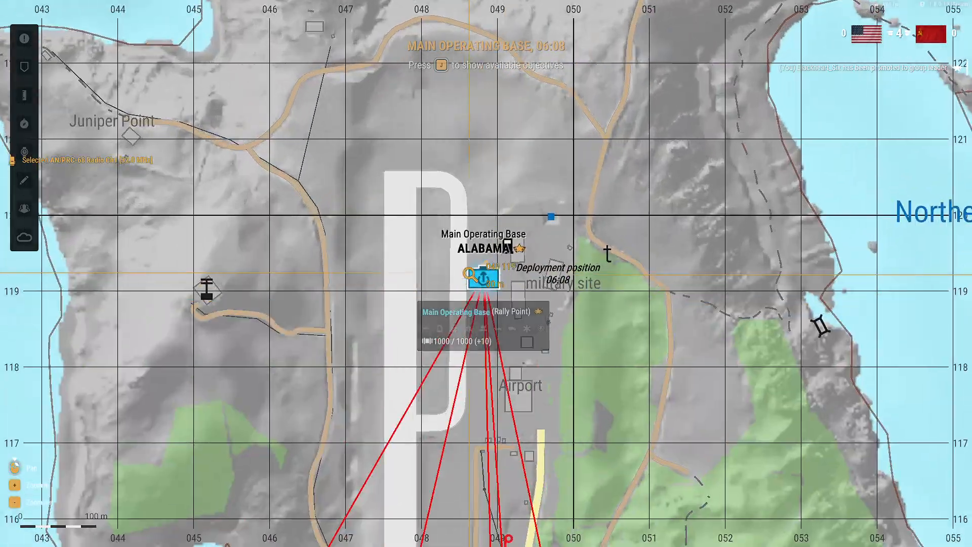
scroll(470, 350, down, 4)
scroll(470, 350, up, 5)
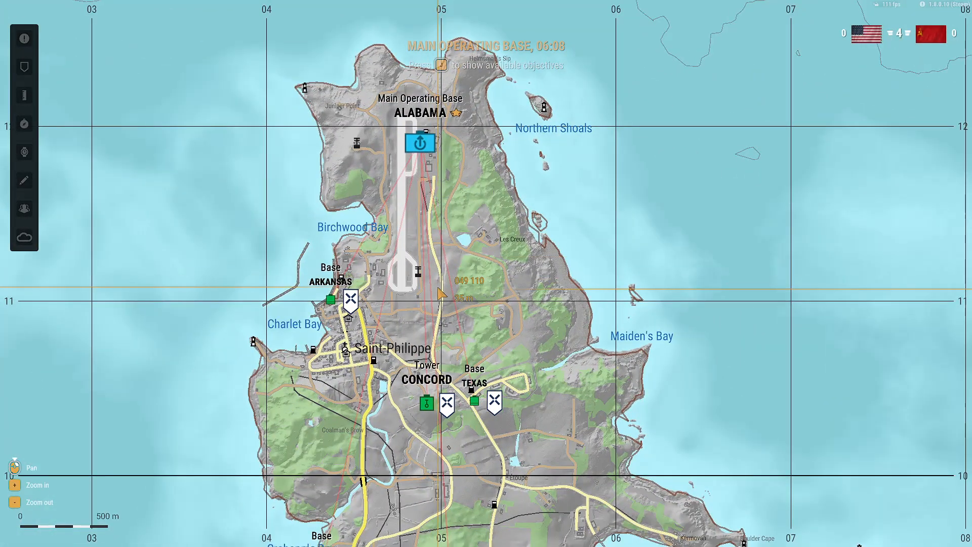
right_drag(438, 288, 587, 123)
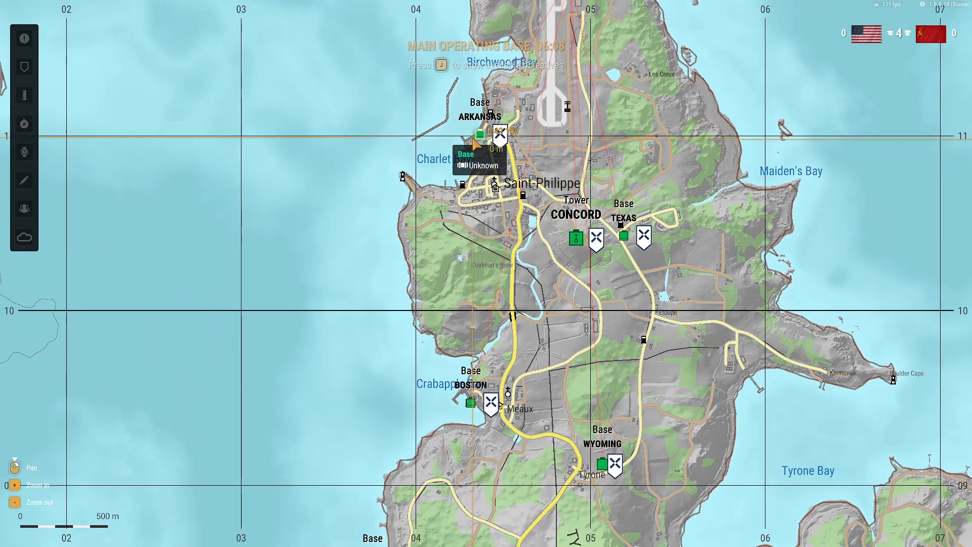
scroll(577, 272, down, 1)
scroll(577, 272, down, 2)
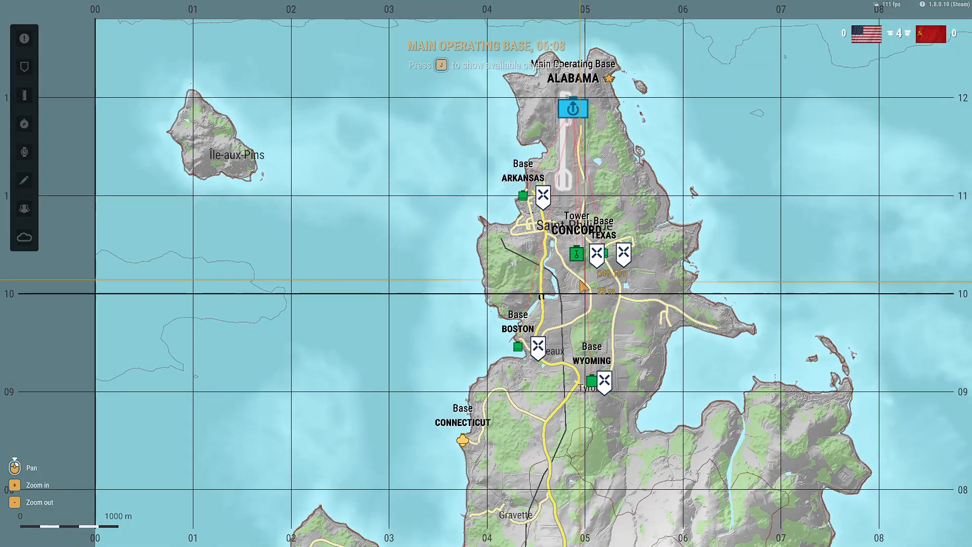
right_drag(577, 272, 554, 202)
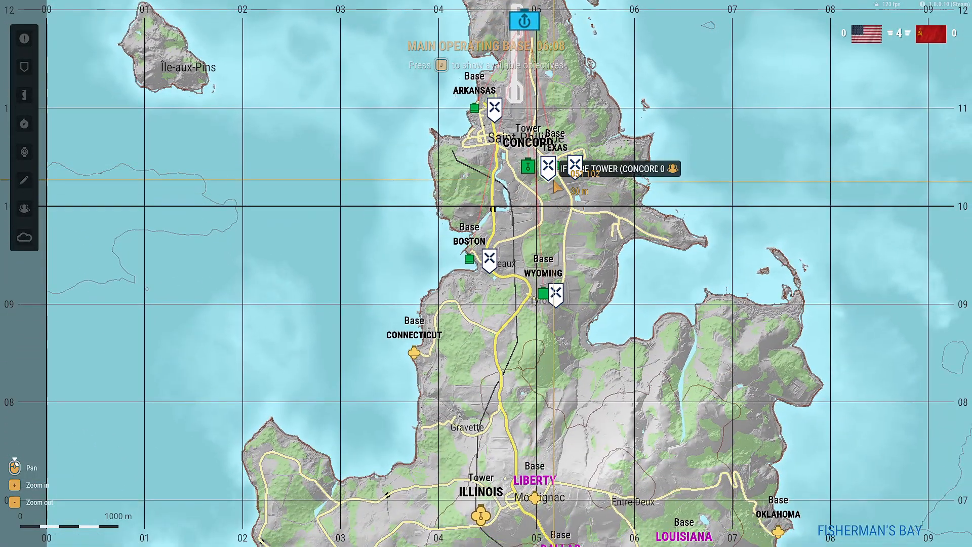
scroll(577, 162, up, 5)
scroll(585, 150, down, 5)
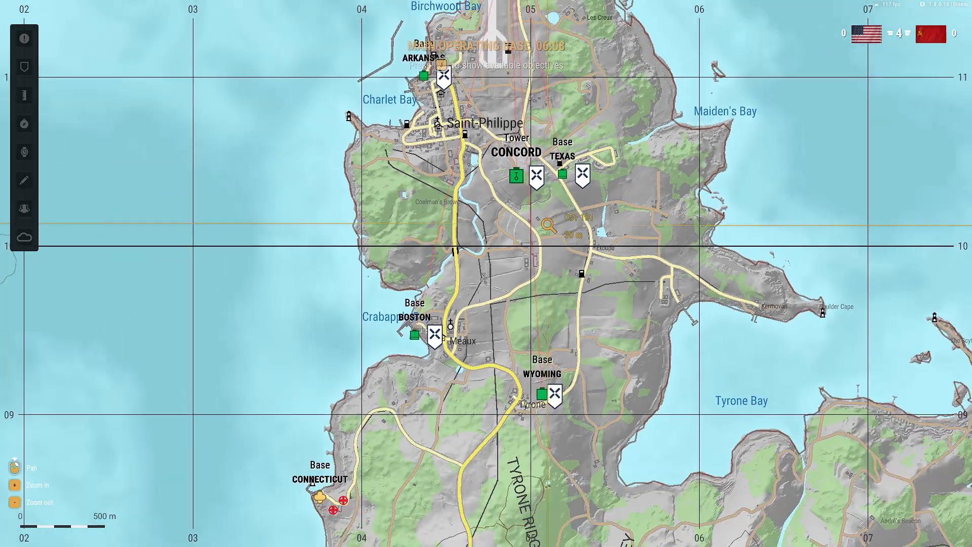
Examine the Wyoming and Boston bases on the map, followed by the Illinois tower and the bases around it
scroll(557, 390, up, 2)
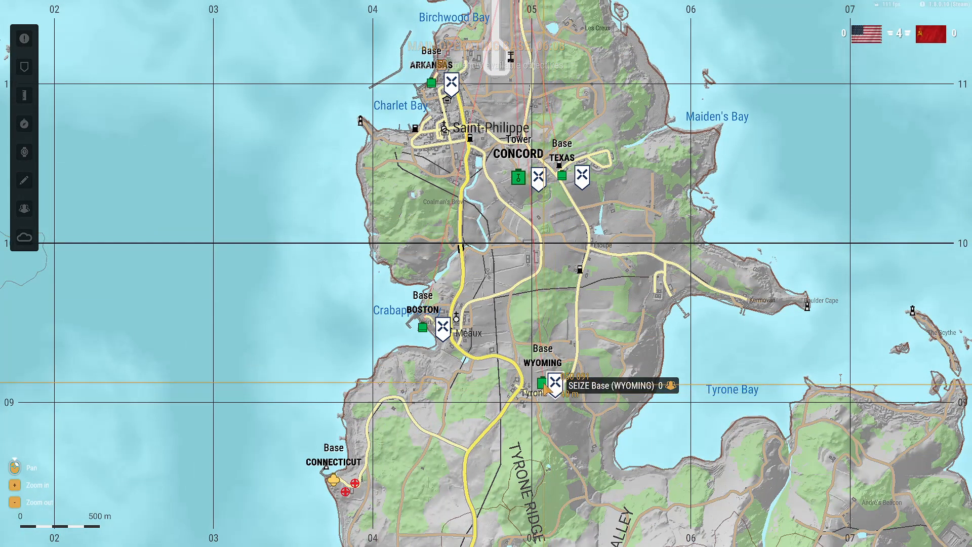
right_drag(547, 390, 534, 327)
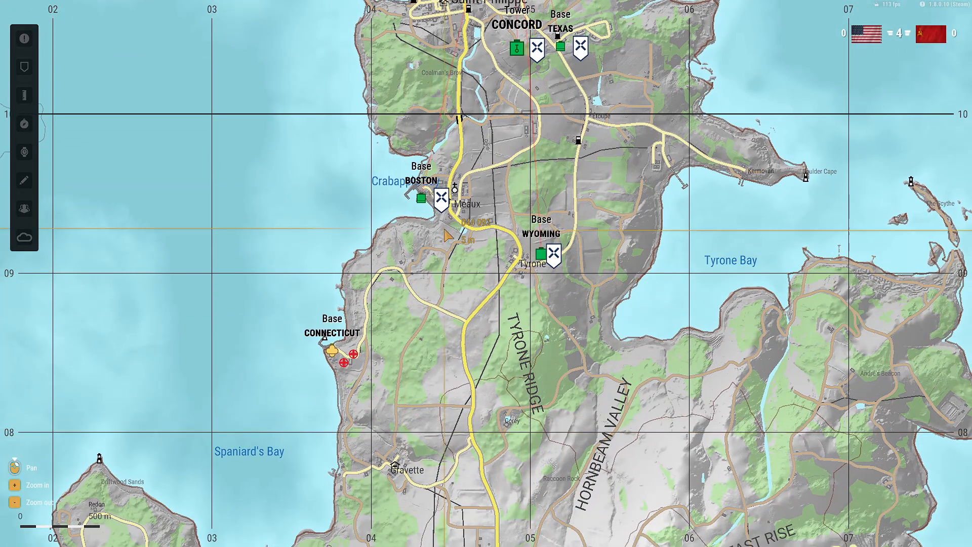
scroll(442, 205, up, 3)
scroll(442, 205, down, 3)
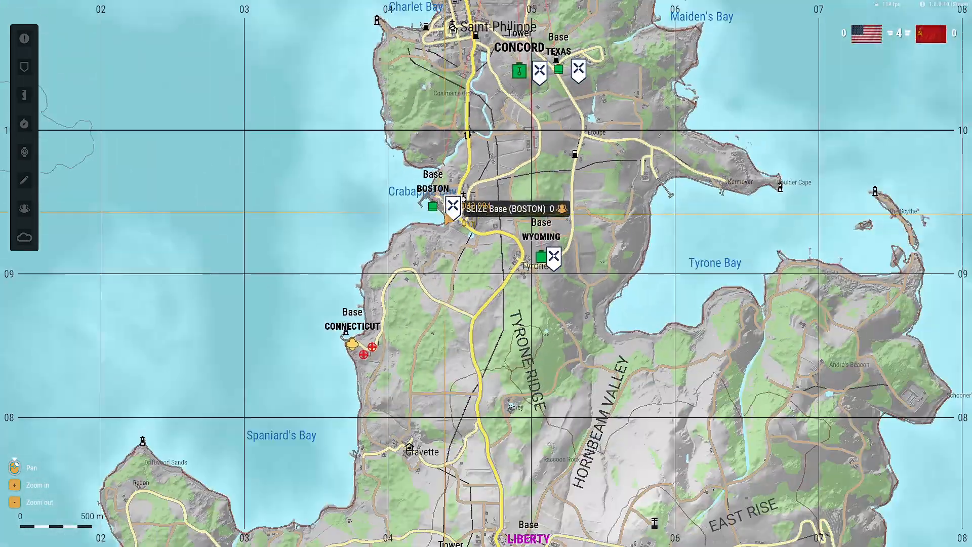
scroll(448, 219, down, 4)
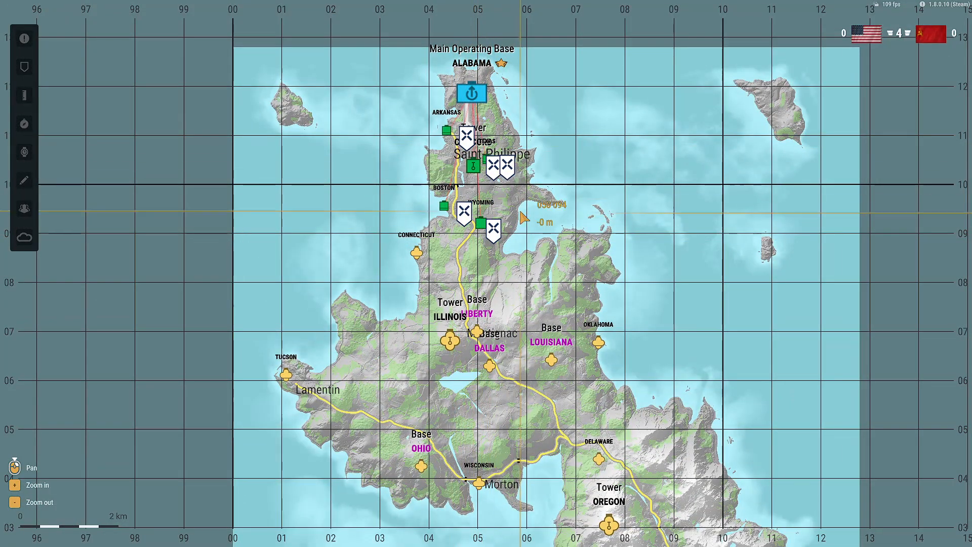
right_drag(523, 218, 526, 192)
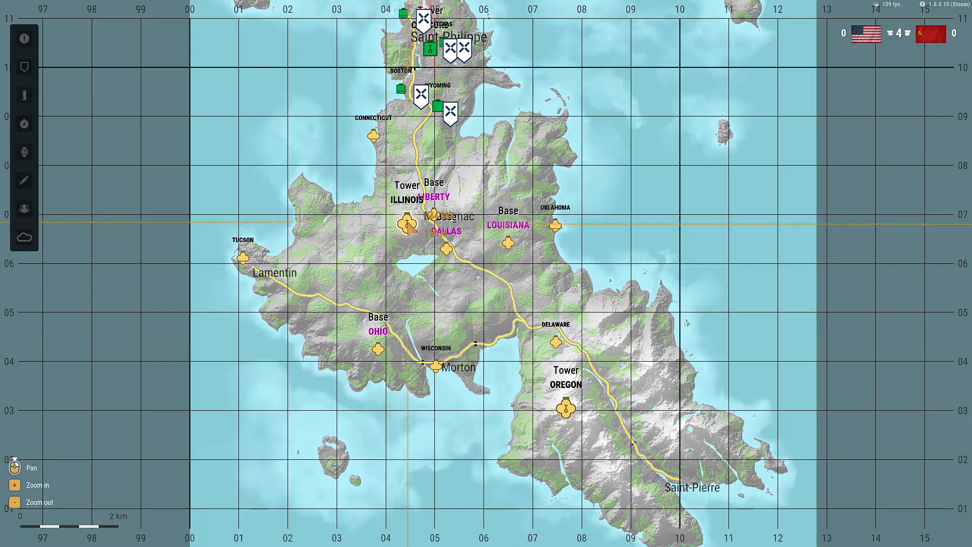
scroll(408, 223, up, 4)
scroll(408, 223, down, 5)
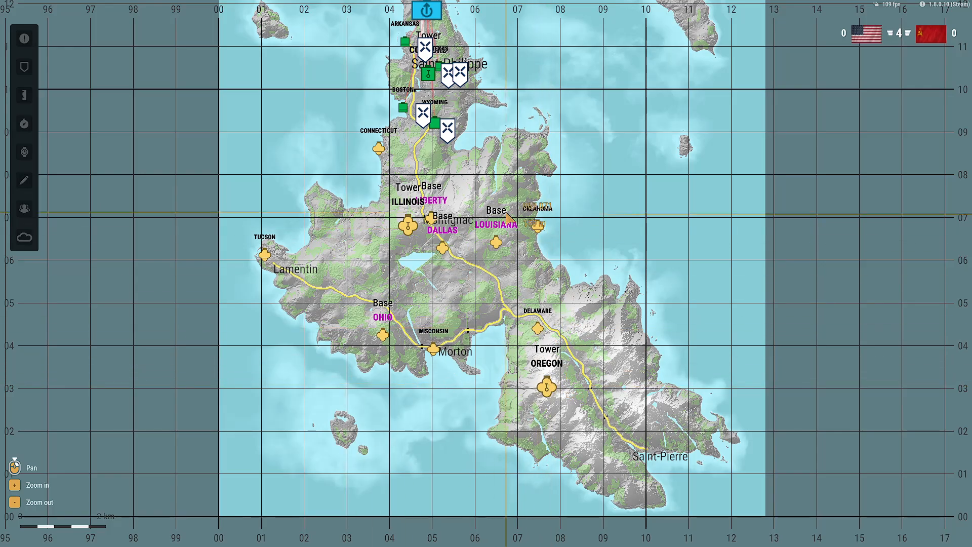
Compare the base and tower layout across the whole island, from Alabama down to Oregon, and end the play test
right_drag(454, 197, 466, 314)
mouse_move(439, 131)
scroll(439, 132, up, 4)
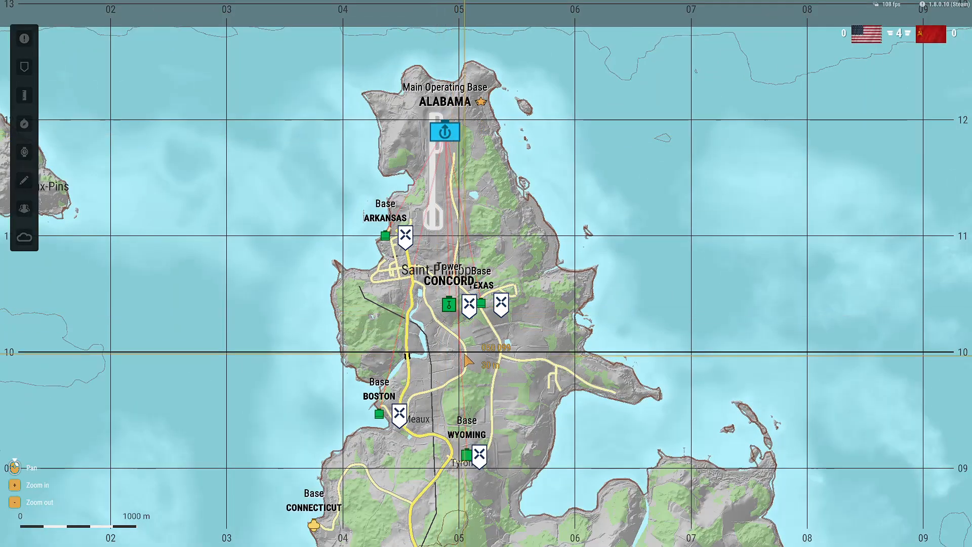
right_drag(465, 355, 444, 209)
scroll(451, 253, down, 5)
right_drag(491, 377, 445, 316)
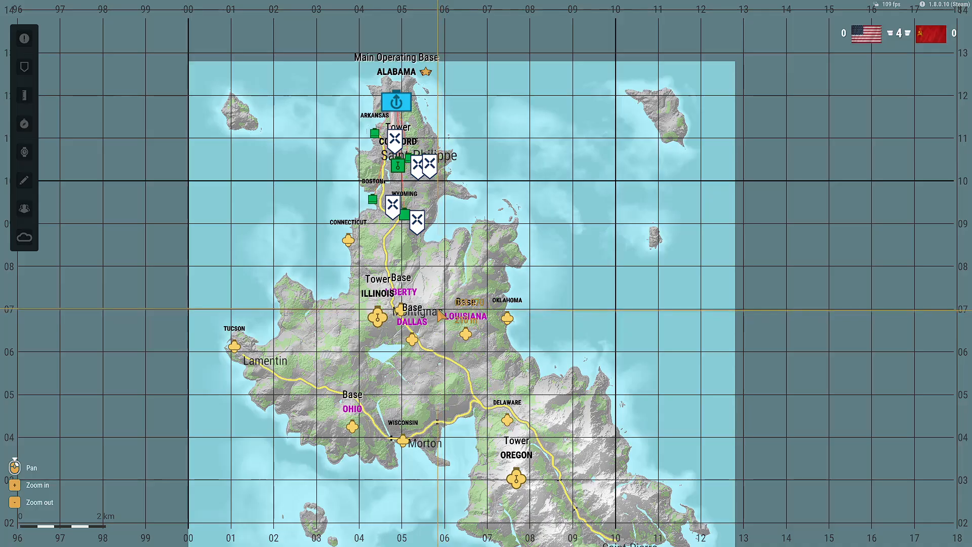
right_drag(438, 309, 427, 230)
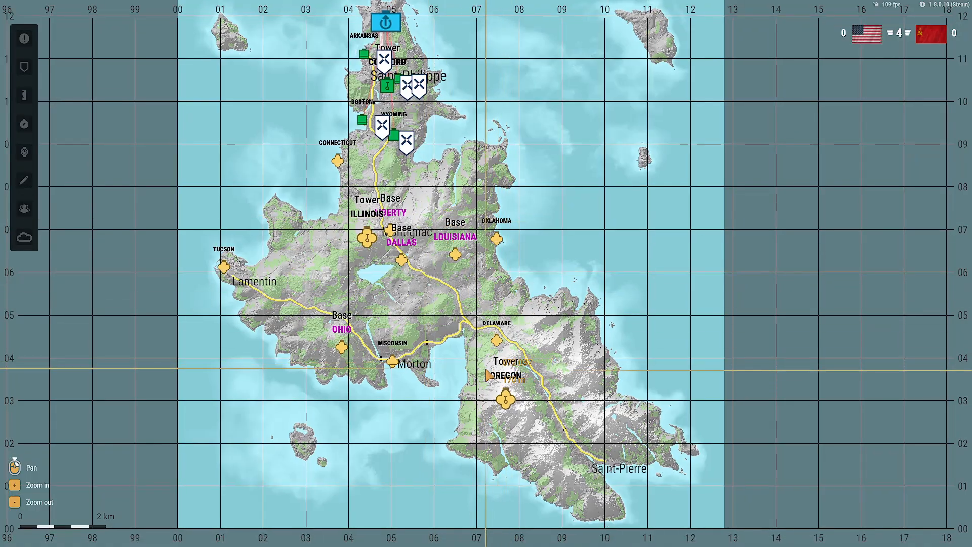
right_drag(304, 450, 301, 466)
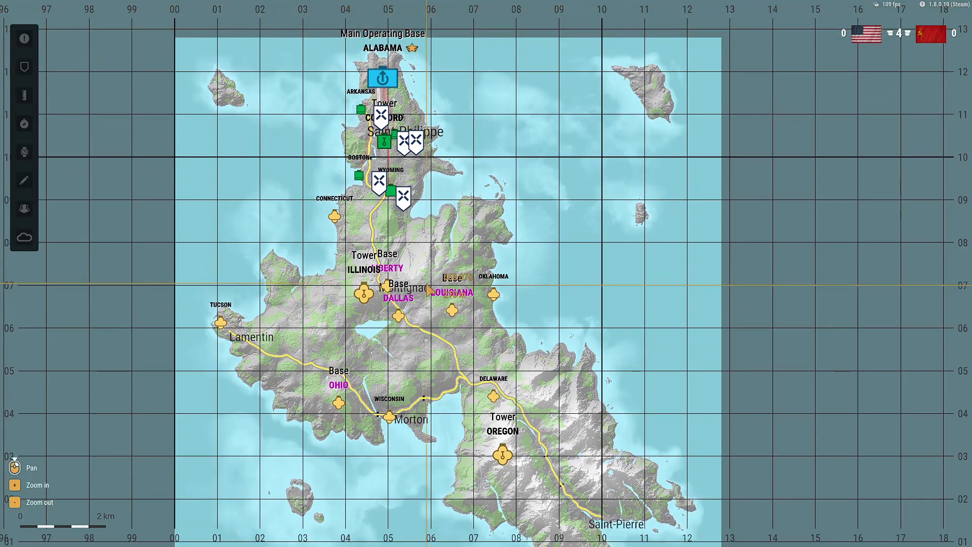
middle_drag(420, 269, 404, 217)
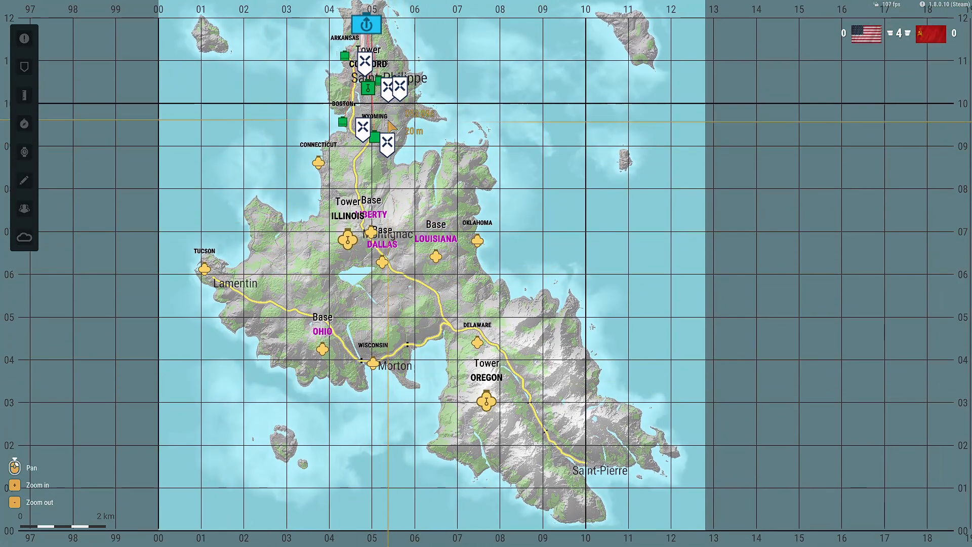
middle_drag(411, 275, 429, 255)
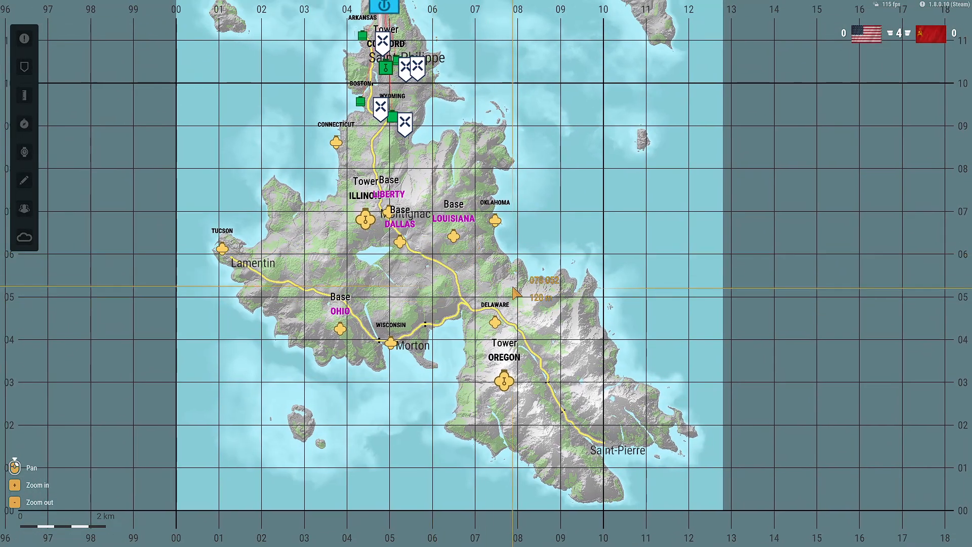
right_drag(484, 254, 525, 276)
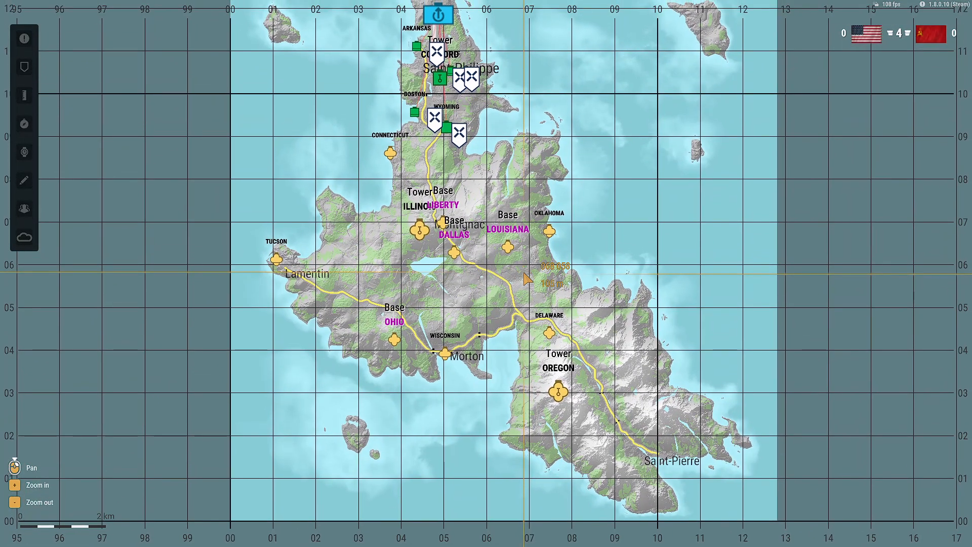
key(Escape)
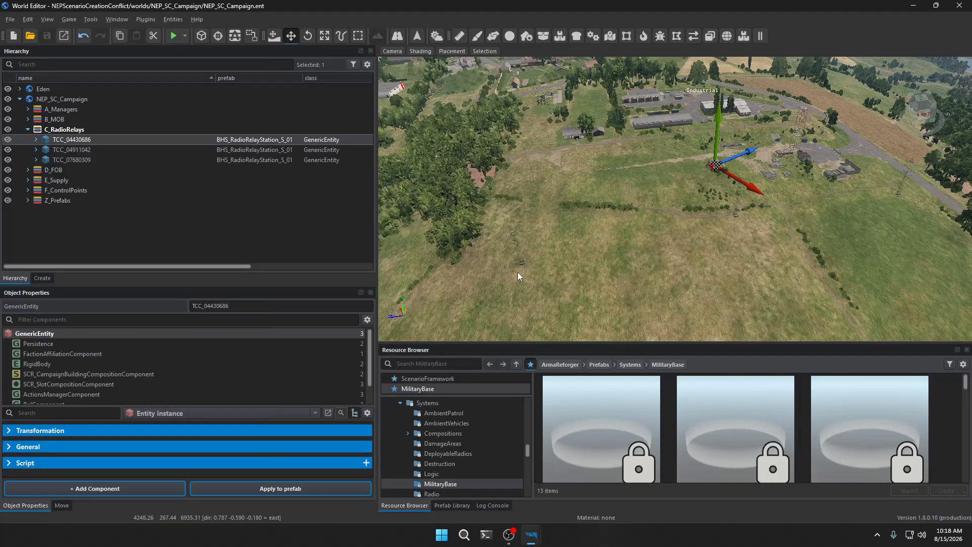
Collapse the C_RadioRelays layer in the hierarchy and the ArmaReforger folder among the resources
click(29, 129)
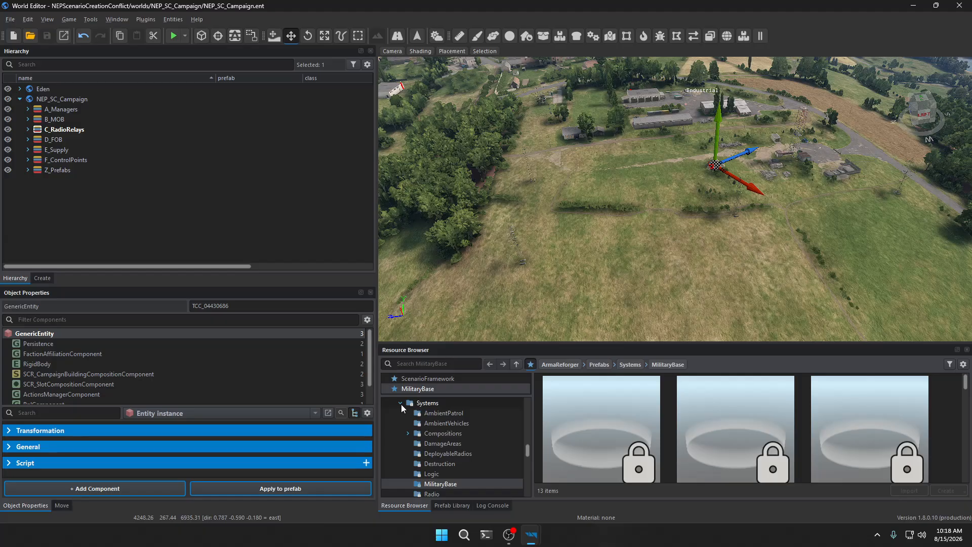
drag(529, 449, 529, 405)
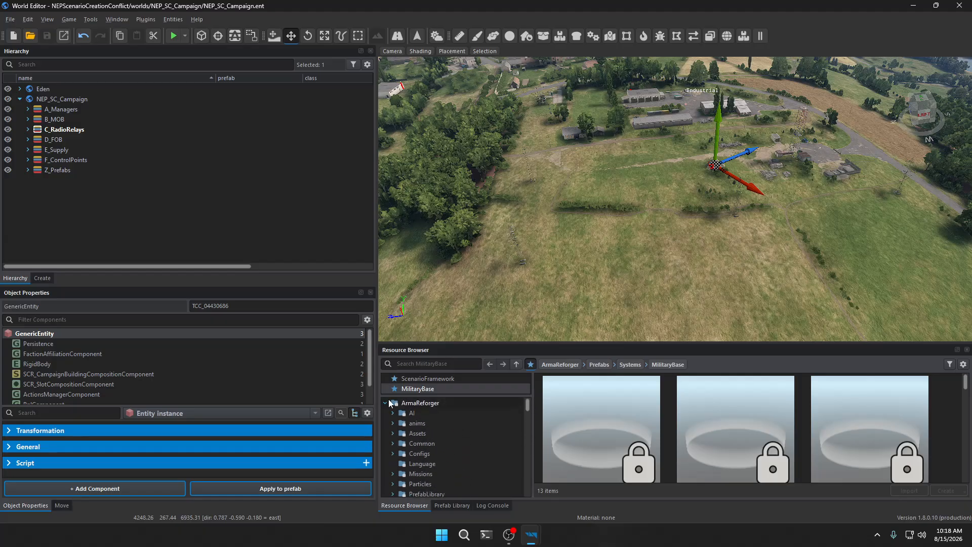
click(387, 403)
Try to rename the NEPScenarioCreationConflict folder, replacing the part before Conflict with a name beginning BHS_MilOps
click(396, 434)
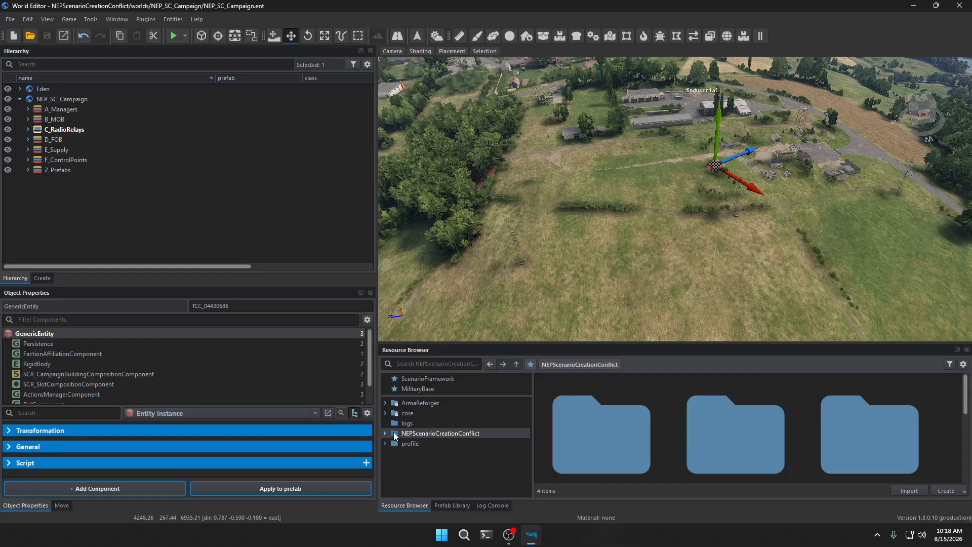
right_click(414, 434)
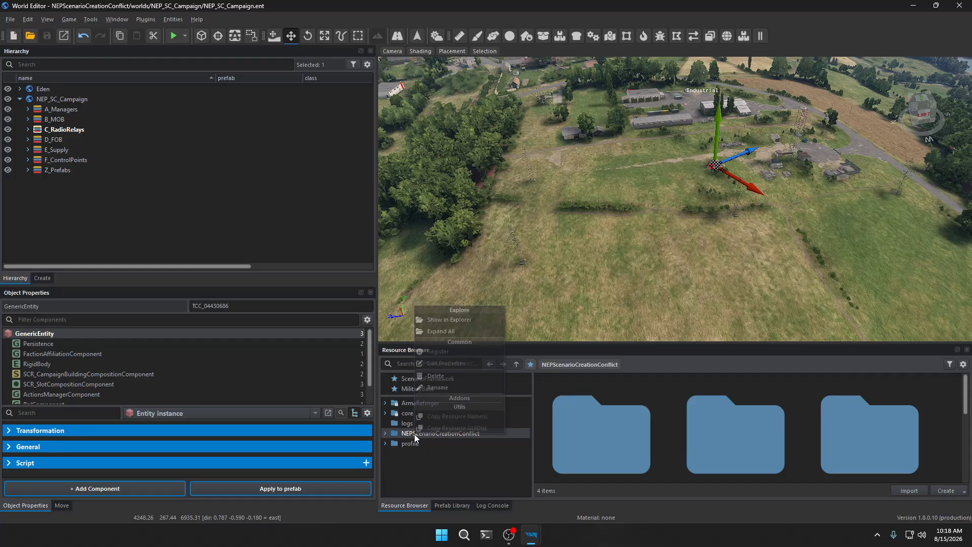
click(434, 387)
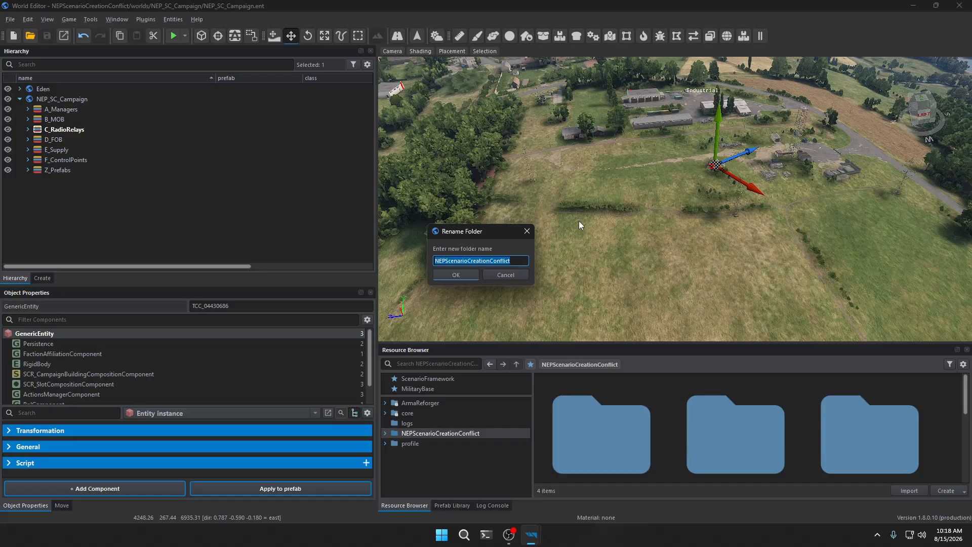
key(End)
key(BackSpace)
key(BackSpace)
key(BackSpace)
key(BackSpace)
key(BackSpace)
key(BackSpace)
key(BackSpace)
key(BackSpace)
key(BackSpace)
key(BackSpace)
key(BackSpace)
key(BackSpace)
key(BackSpace)
key(BackSpace)
key(BackSpace)
key(BackSpace)
key(BackSpace)
key(BackSpace)
key(BackSpace)
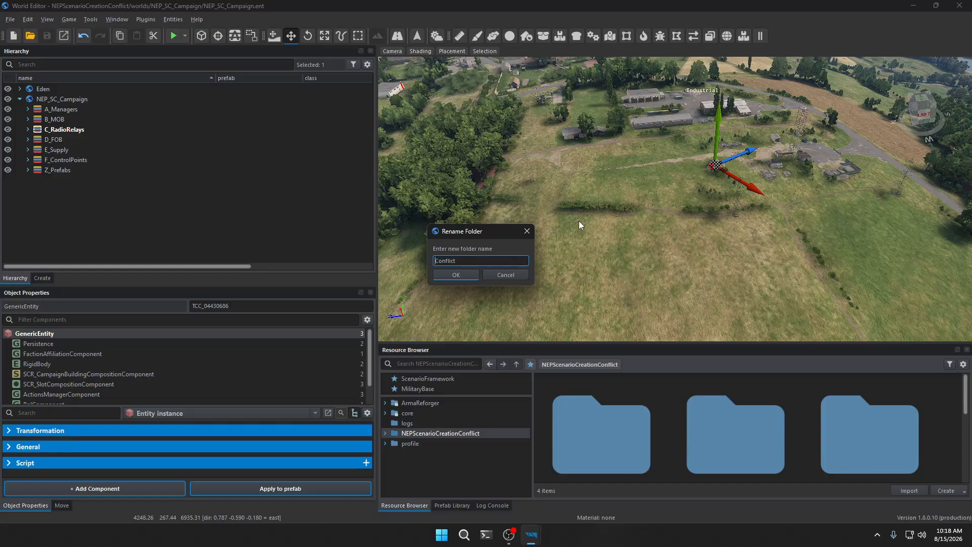
text(BHS_MilOps2026__)
key(BackSpace)
key(BackSpace)
key(BackSpace)
key(BackSpace)
text(26)
key(BackSpace)
key(BackSpace)
key(BackSpace)
text(_26_)
key(BackSpace)
click(447, 279)
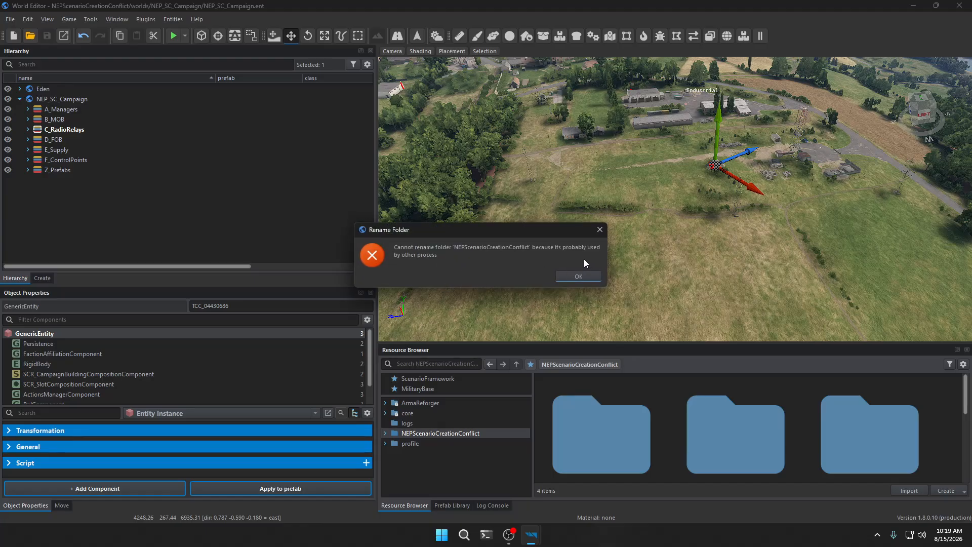
click(581, 275)
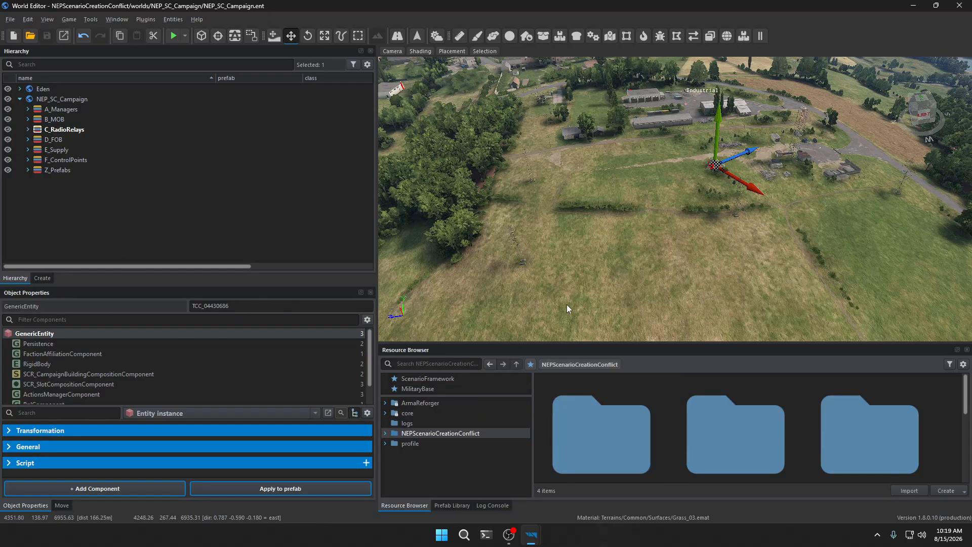
Expand the NEPScenarioCreationConflict folder and open its Missions subfolder
click(386, 433)
click(420, 444)
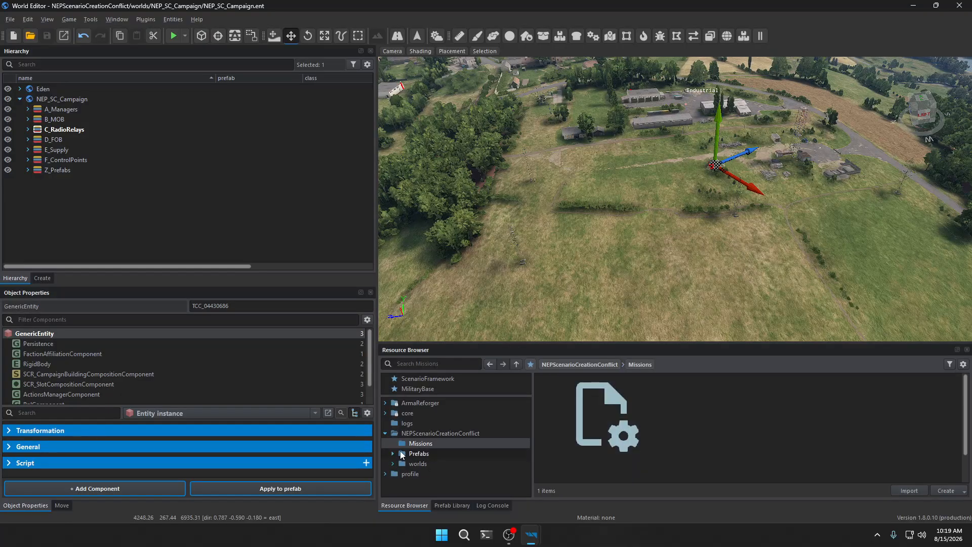
Select the campaign config in the Missions folder and reduce the icon scale of the resource grid
click(605, 435)
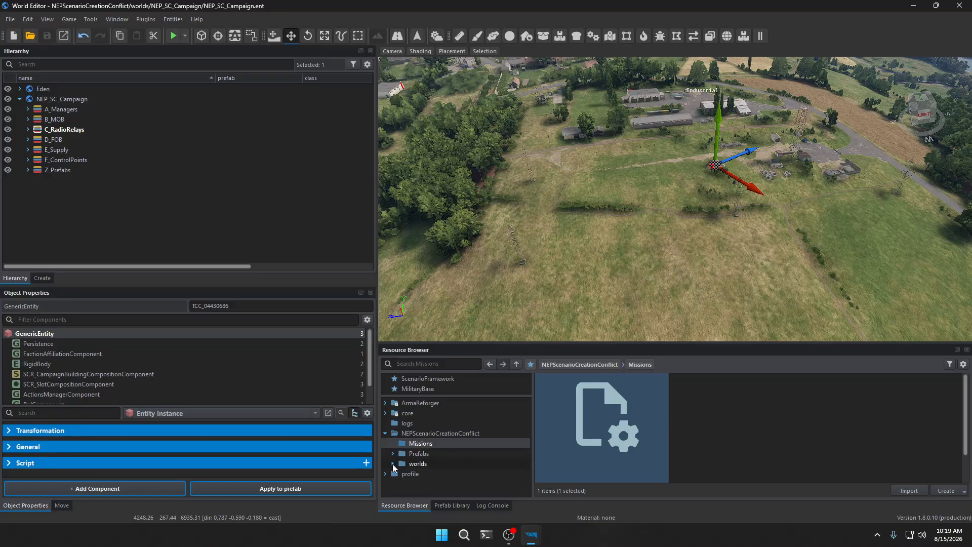
scroll(567, 451, down, 1)
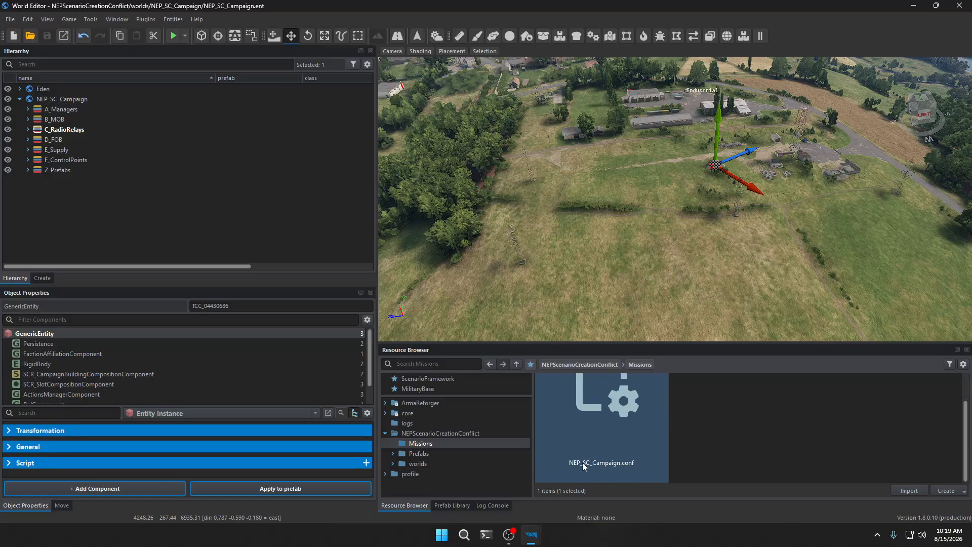
right_click(582, 462)
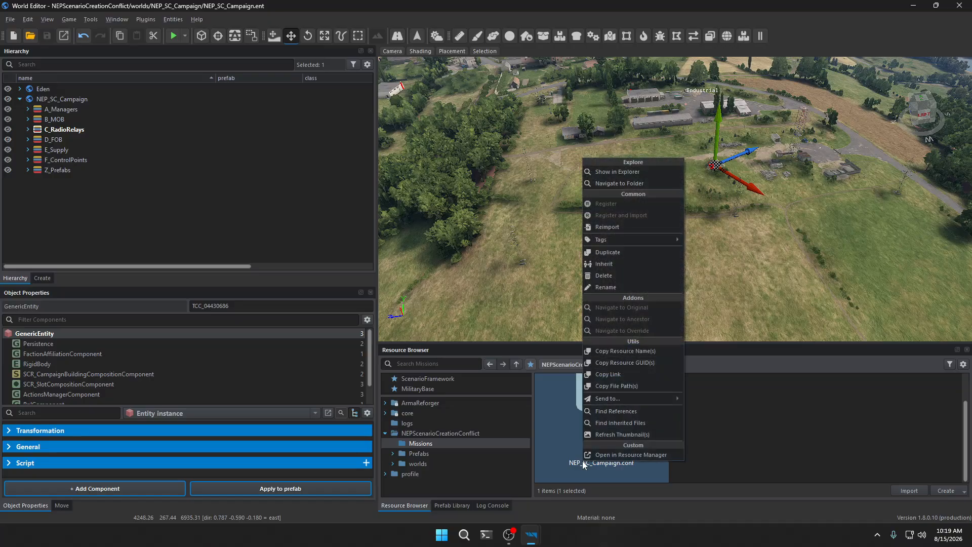
click(963, 364)
click(938, 274)
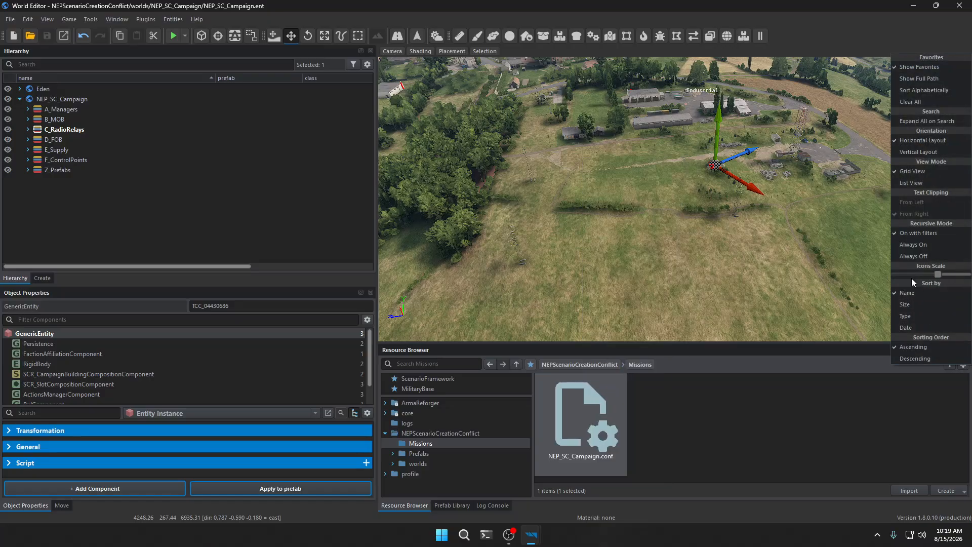
mouse_move(935, 275)
mouse_down()
mouse_move(907, 275)
mouse_move(925, 276)
mouse_up()
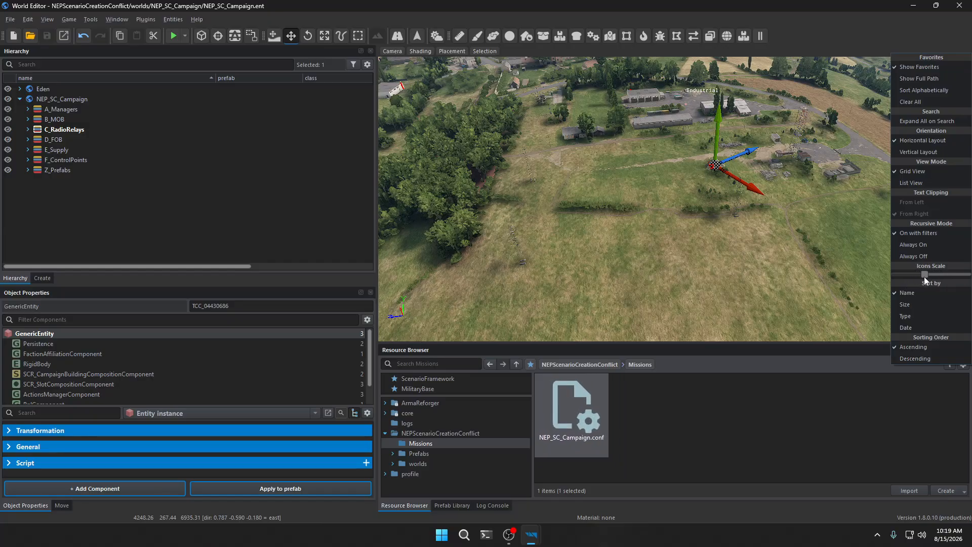
Rename NEP_SC_Campaign.conf in the Missions folder to BHS_26_MilOps_Conflict.conf and open it for editing
click(570, 412)
right_click(570, 412)
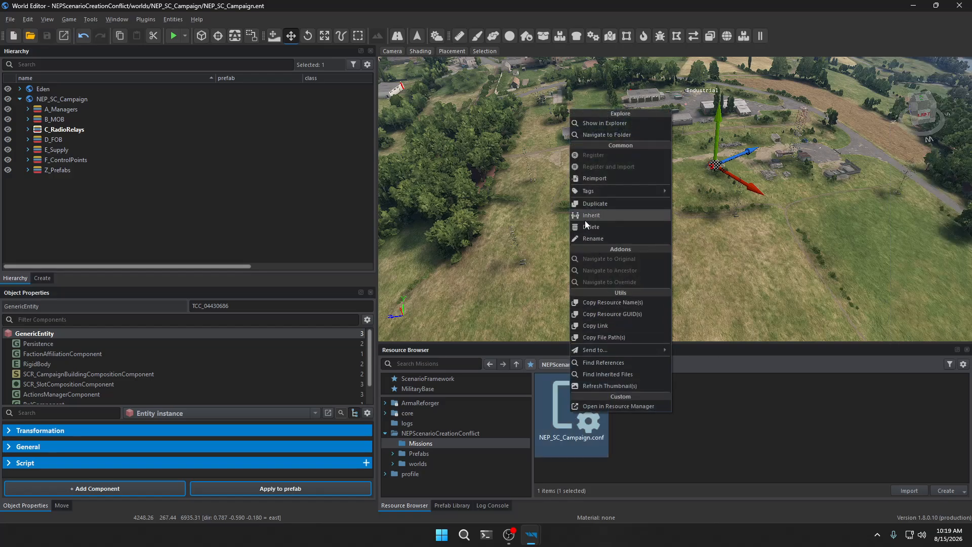
click(590, 238)
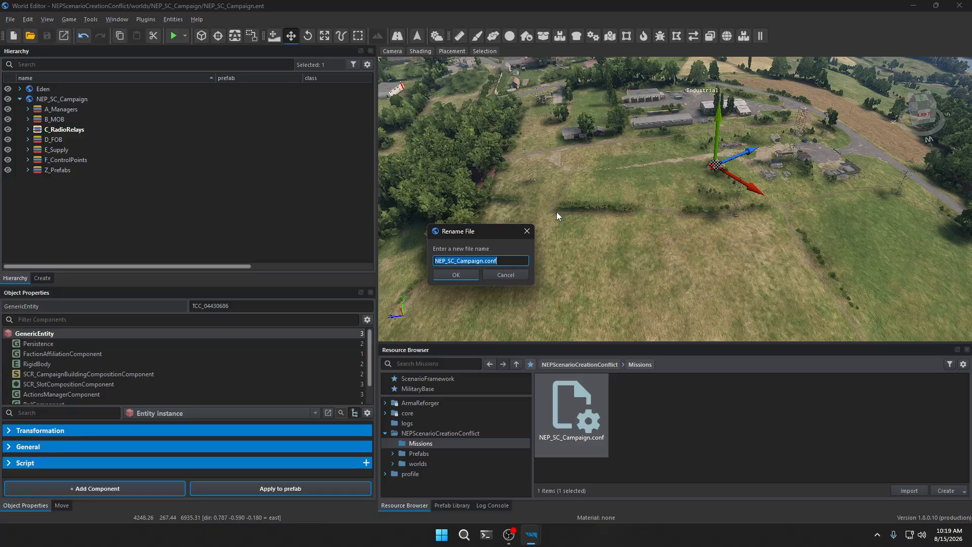
key(End)
key(BackSpace)
key(BackSpace)
key(BackSpace)
text(BHS_26_)
key(BackSpace)
key(BackSpace)
key(BackSpace)
key(BackSpace)
key(BackSpace)
key(BackSpace)
key(BackSpace)
key(BackSpace)
key(BackSpace)
key(BackSpace)
key(BackSpace)
key(BackSpace)
key(BackSpace)
text(_MilOps_Conflict)
click(466, 275)
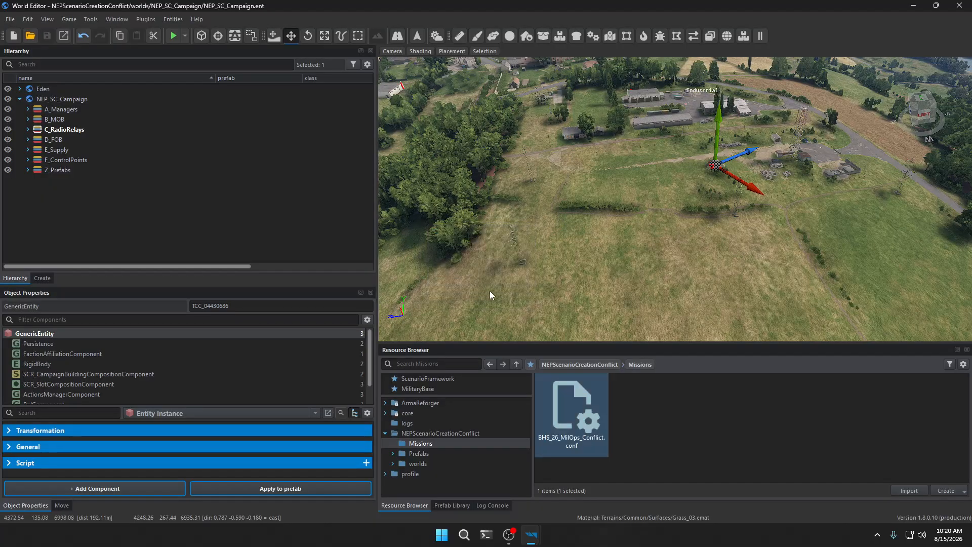
double_click(587, 412)
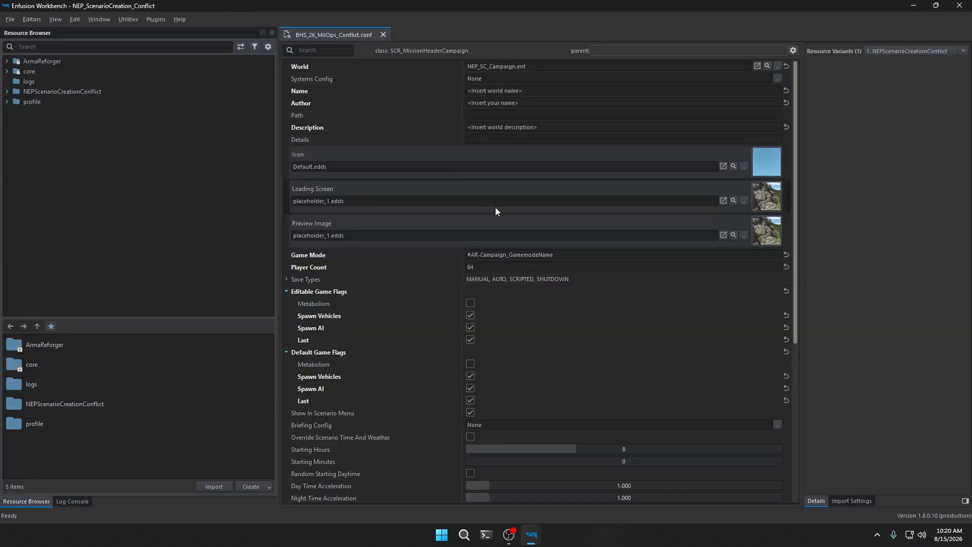
Set the mission header's Systems Config to MissionSystems.conf, found by searching for "Mission"
click(487, 79)
click(778, 79)
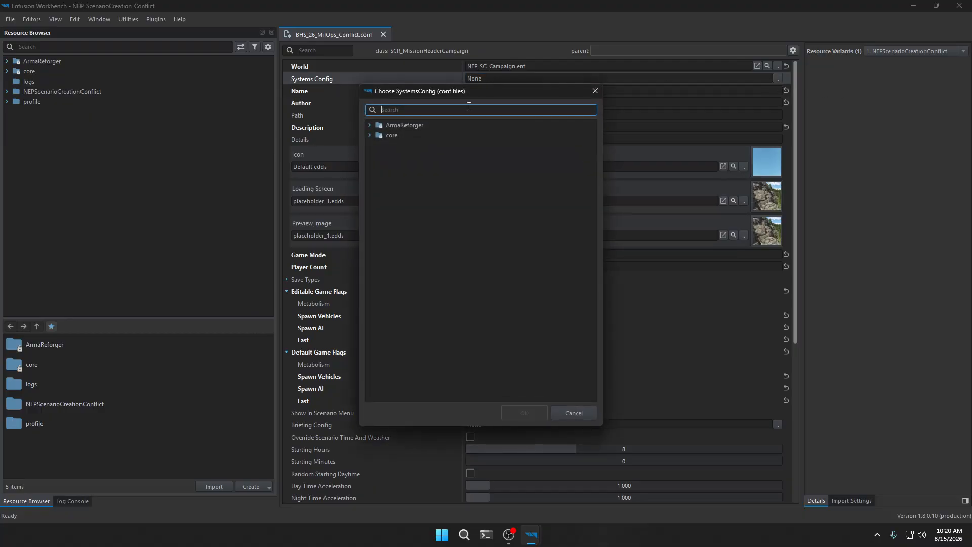
text(Mission)
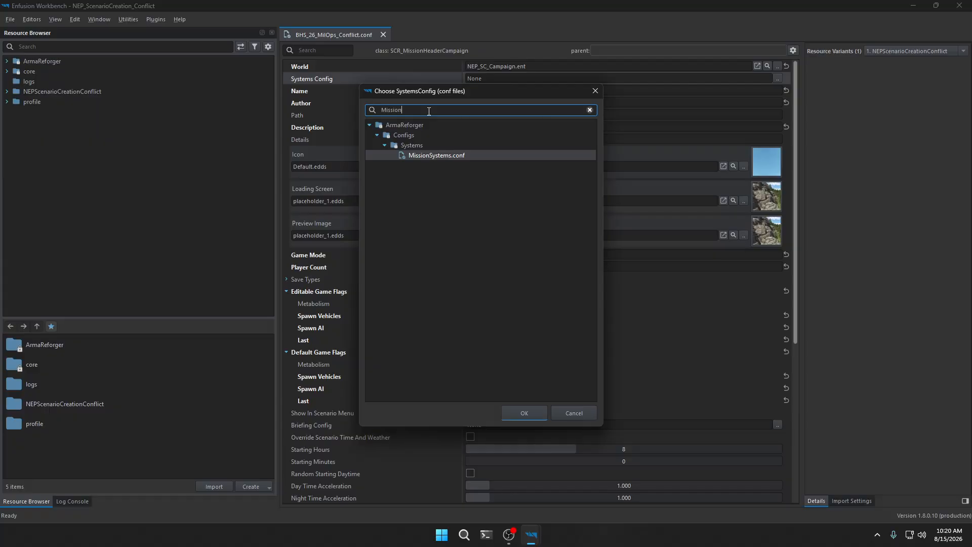
double_click(435, 156)
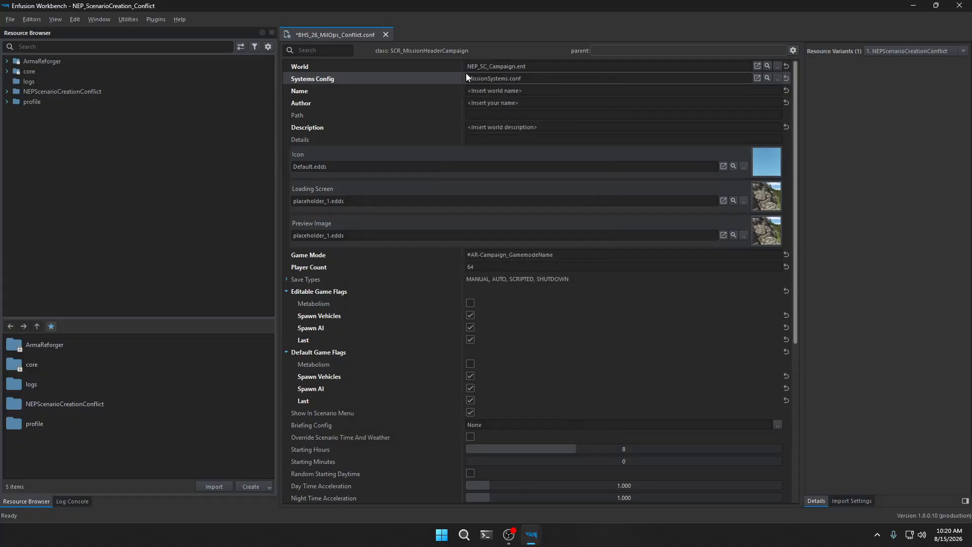
Examine the systems in MissionSystems.conf, including SCR_GarbageSystem and SCR_ScenarioFrameworkSystem, close that file, and save the mission config
click(757, 79)
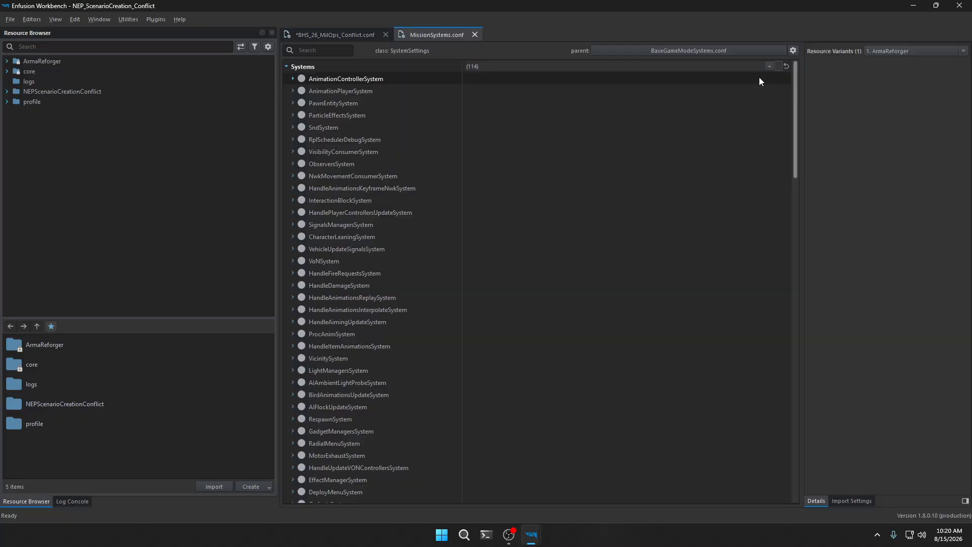
scroll(357, 227, down, 6)
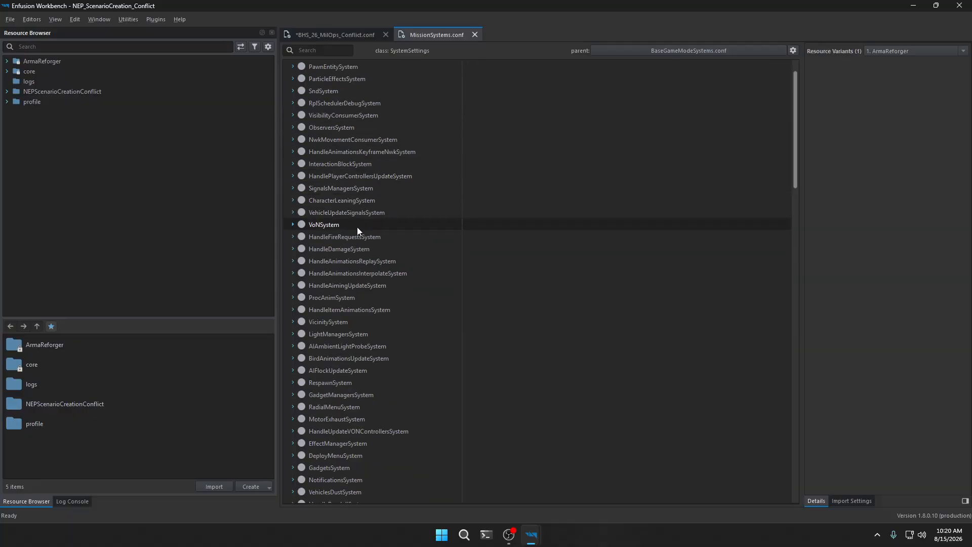
scroll(357, 287, down, 11)
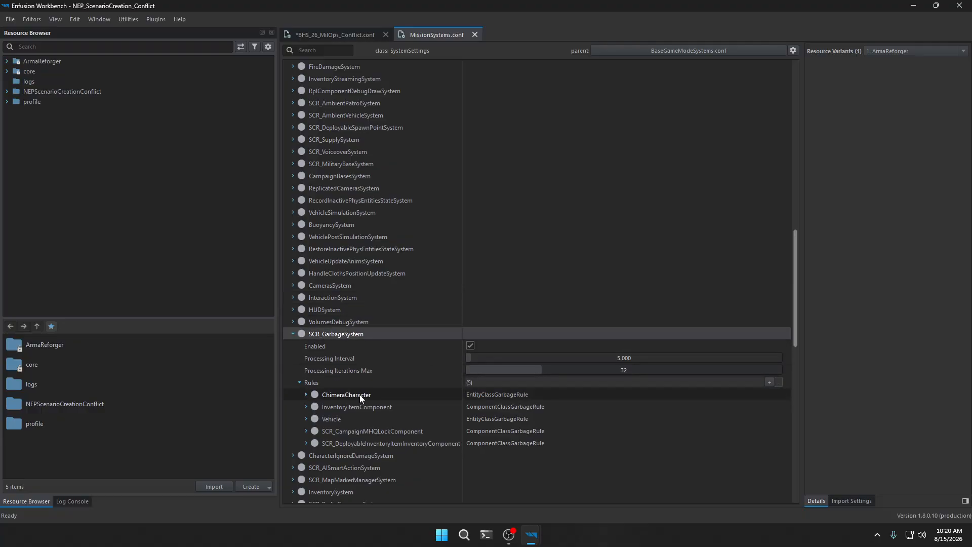
click(293, 333)
scroll(295, 324, down, 6)
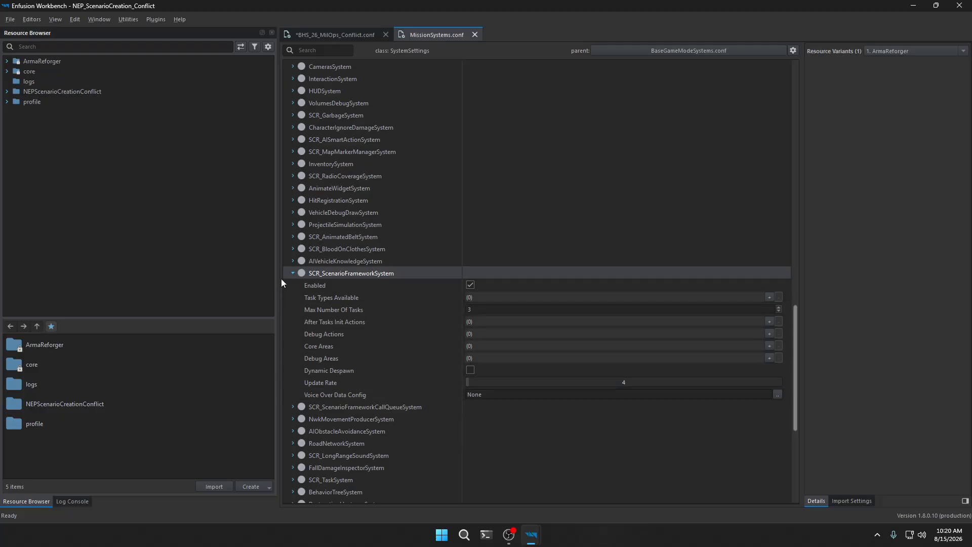
click(293, 274)
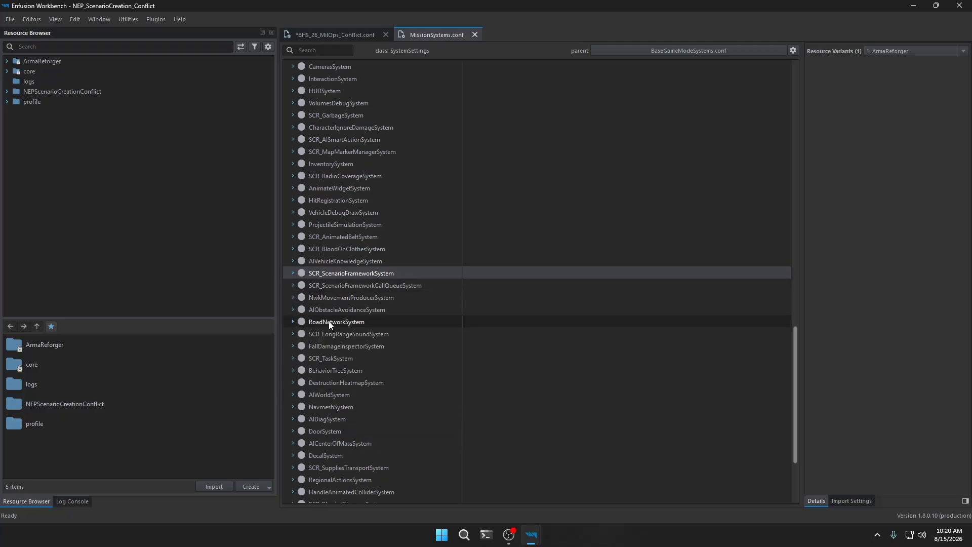
scroll(355, 283, up, 7)
click(475, 34)
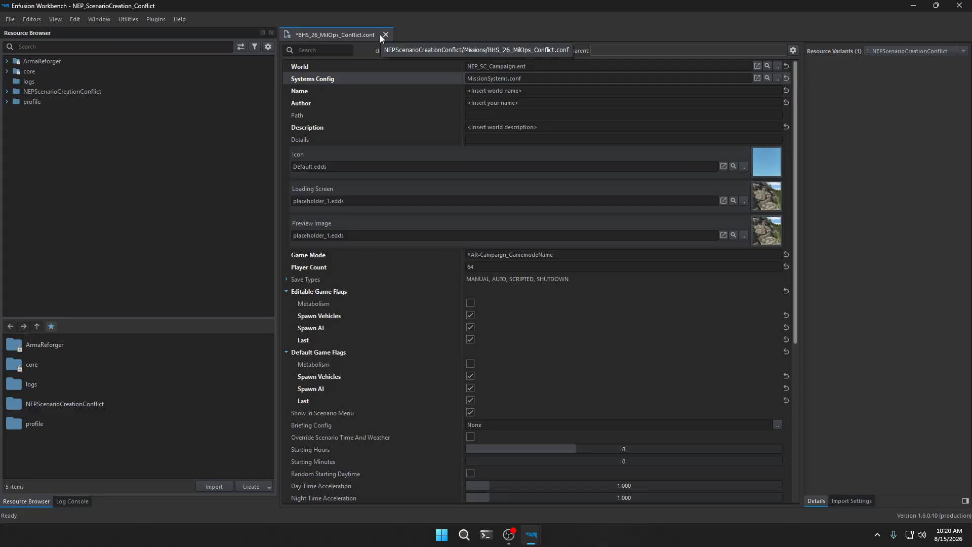
key(ctrl+s)
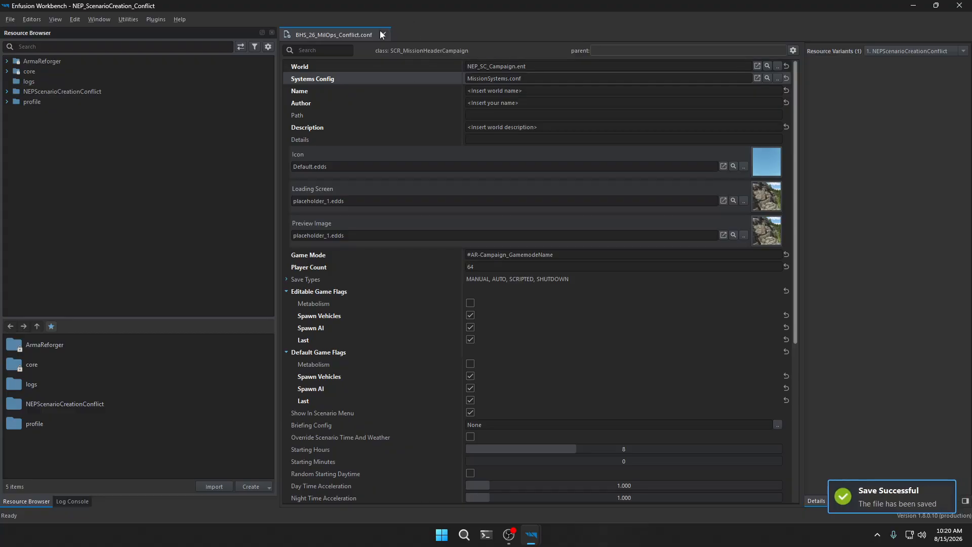
Find the stock 23_Campaign.conf in ArmaReforger's Missions folder and open it as a reference
click(7, 61)
click(15, 132)
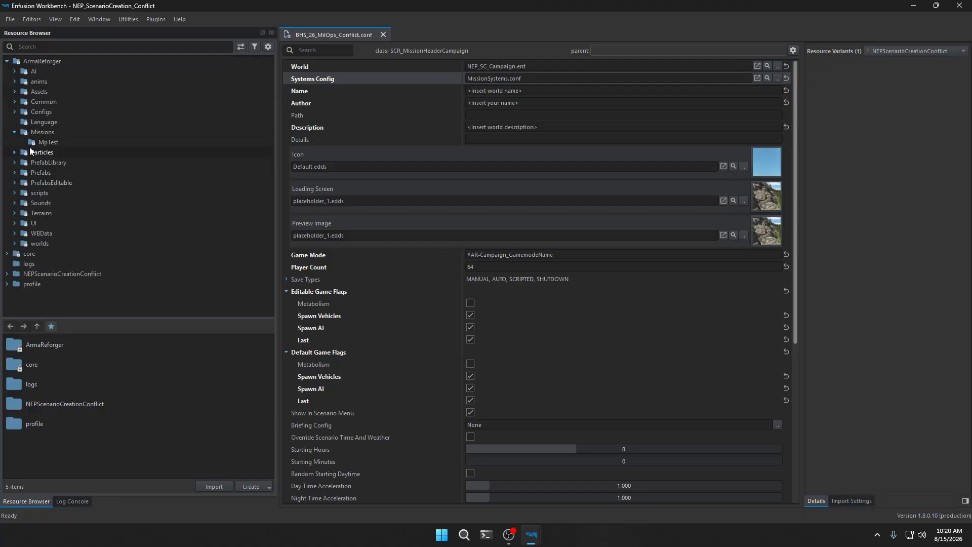
click(41, 132)
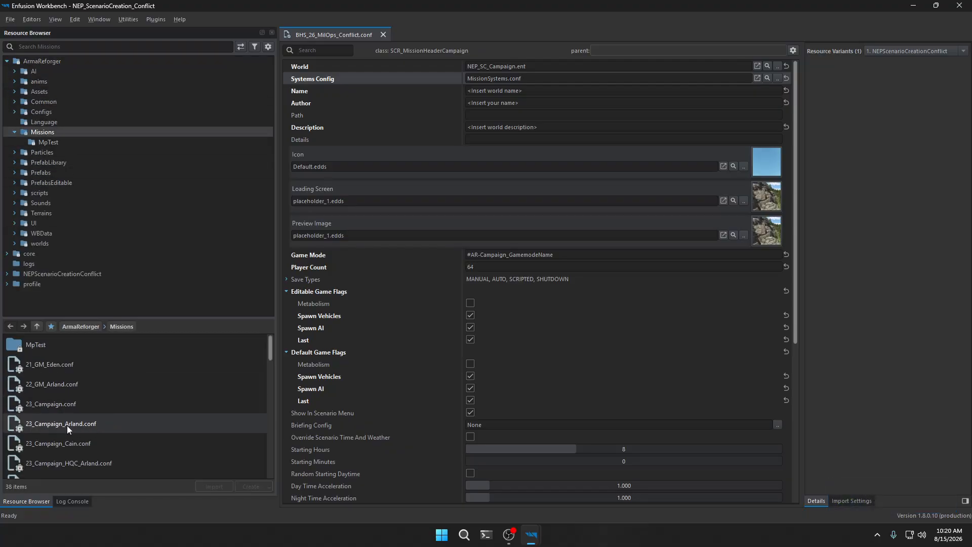
scroll(63, 435, down, 3)
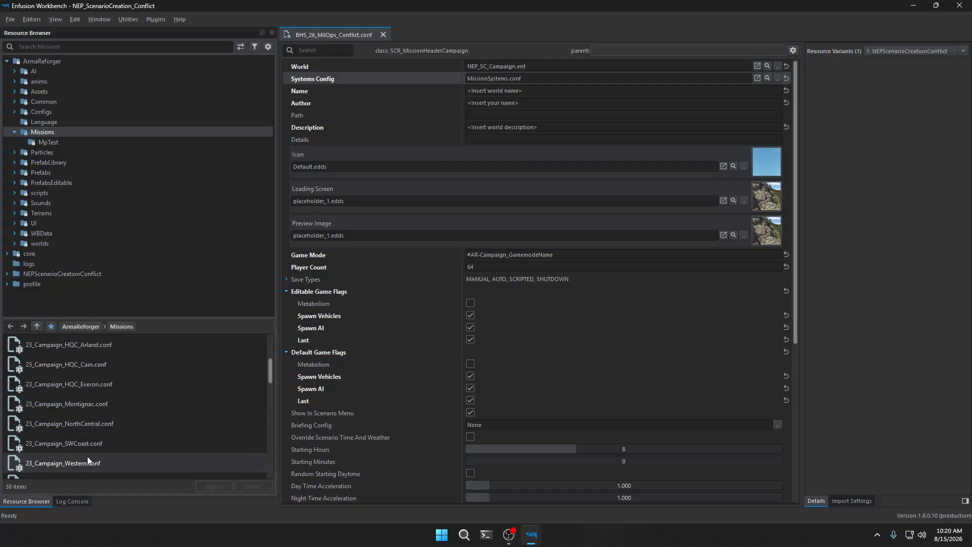
scroll(59, 399, down, 2)
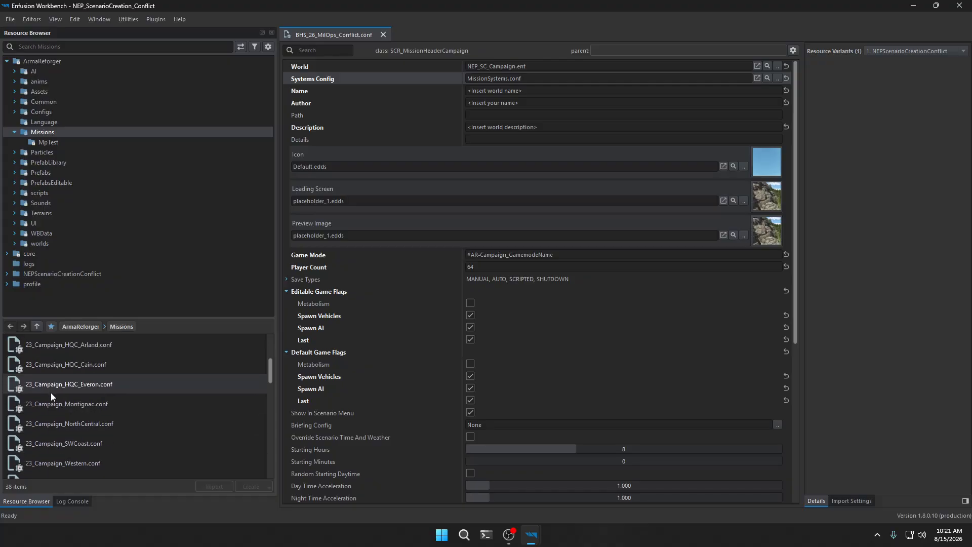
scroll(51, 393, down, 1)
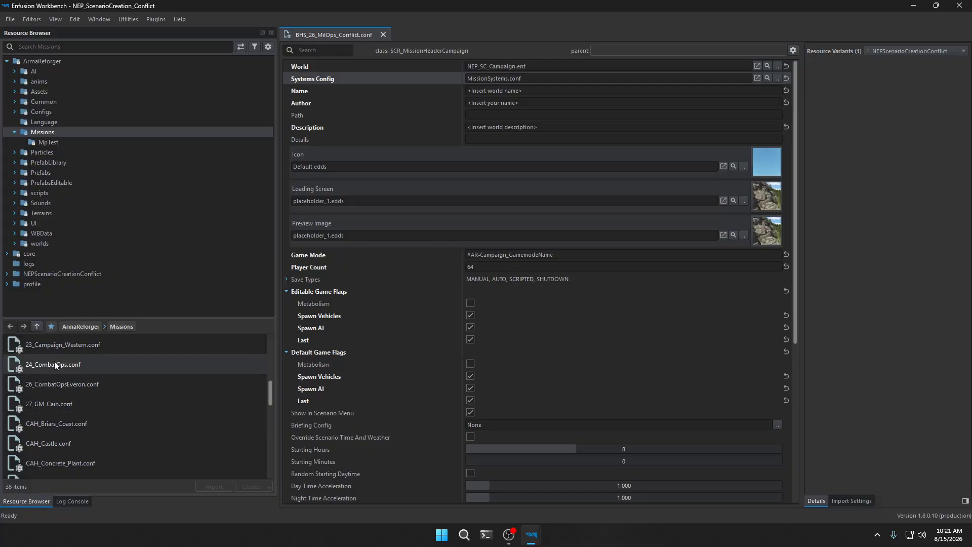
scroll(70, 378, up, 2)
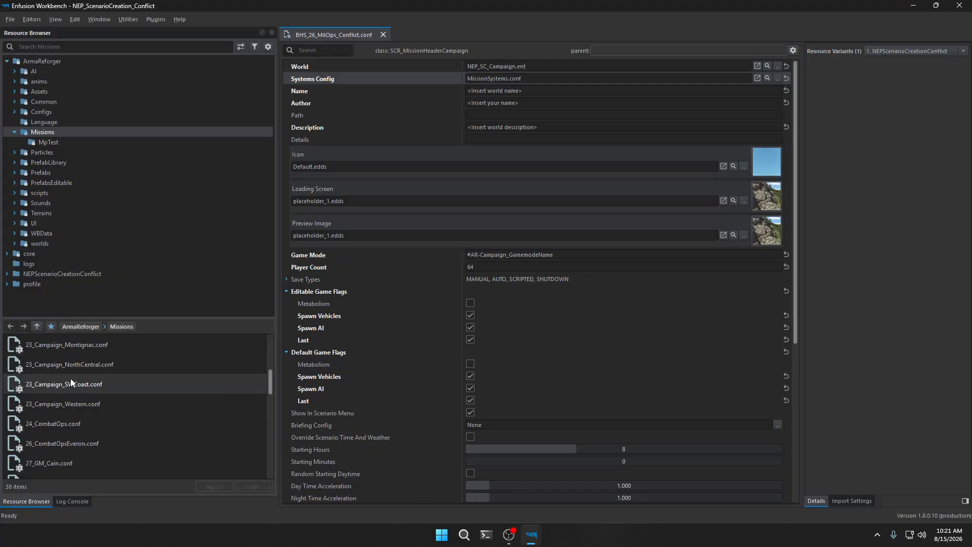
scroll(70, 379, up, 1)
scroll(70, 379, up, 1)
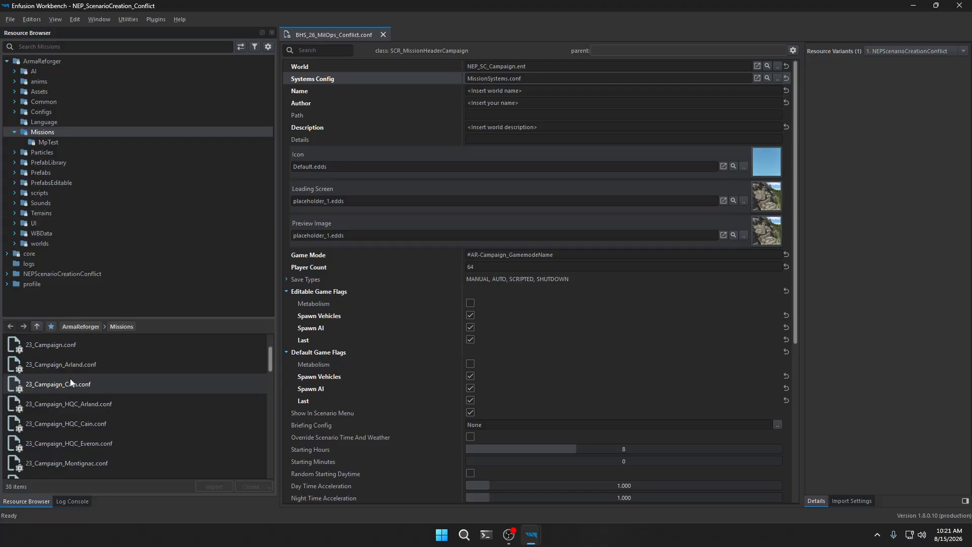
click(51, 346)
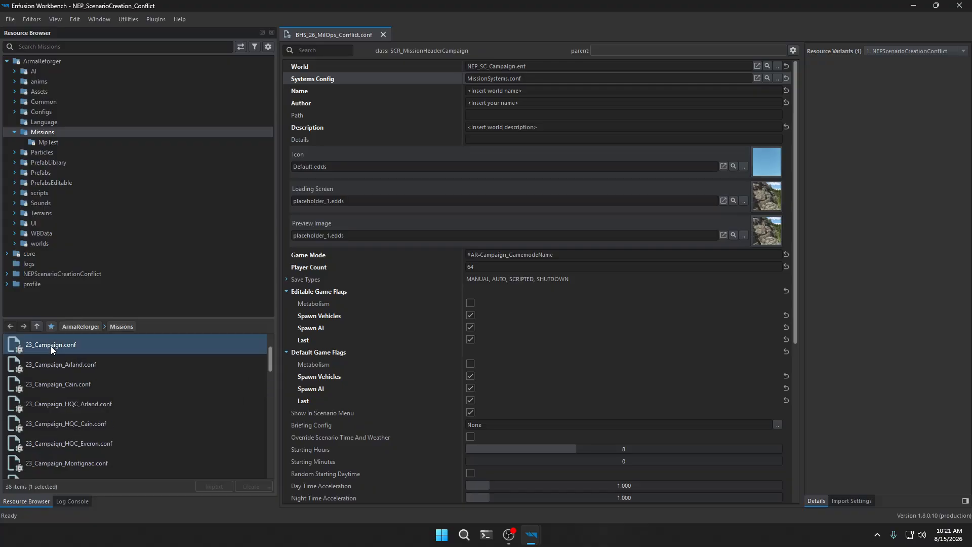
double_click(51, 345)
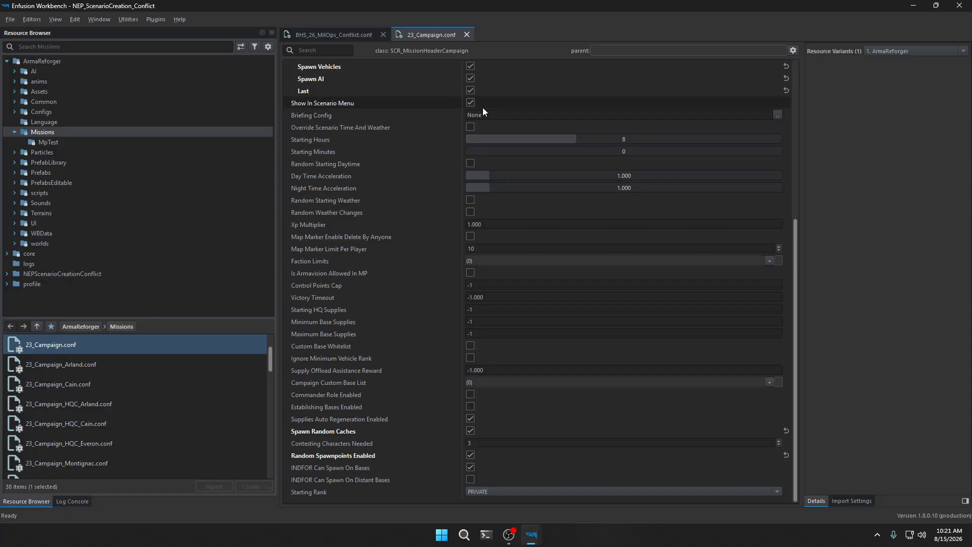
Copy the Systems Config value ConflictSystems.conf from 23_Campaign.conf into the same property of BHS_26_MilOps_Conflict.conf
scroll(435, 113, up, 5)
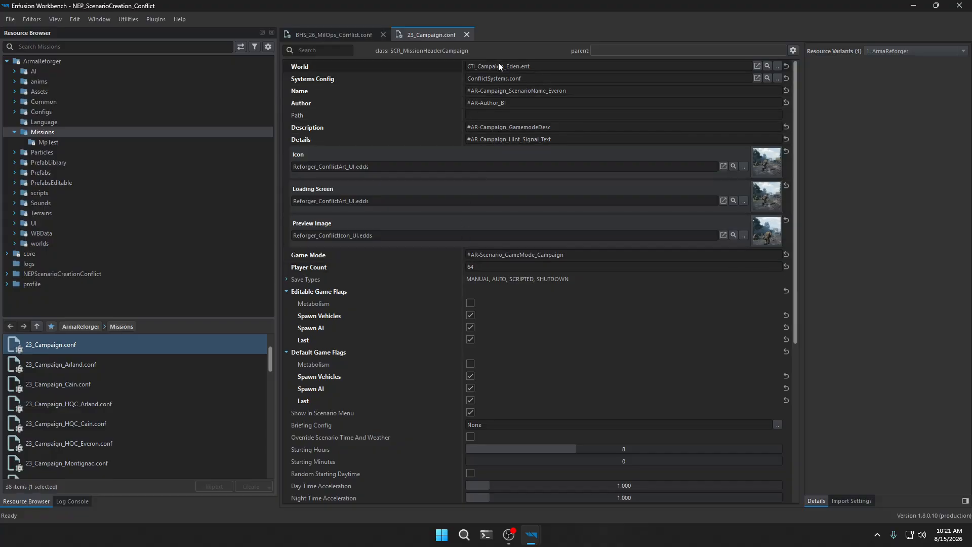
right_click(415, 79)
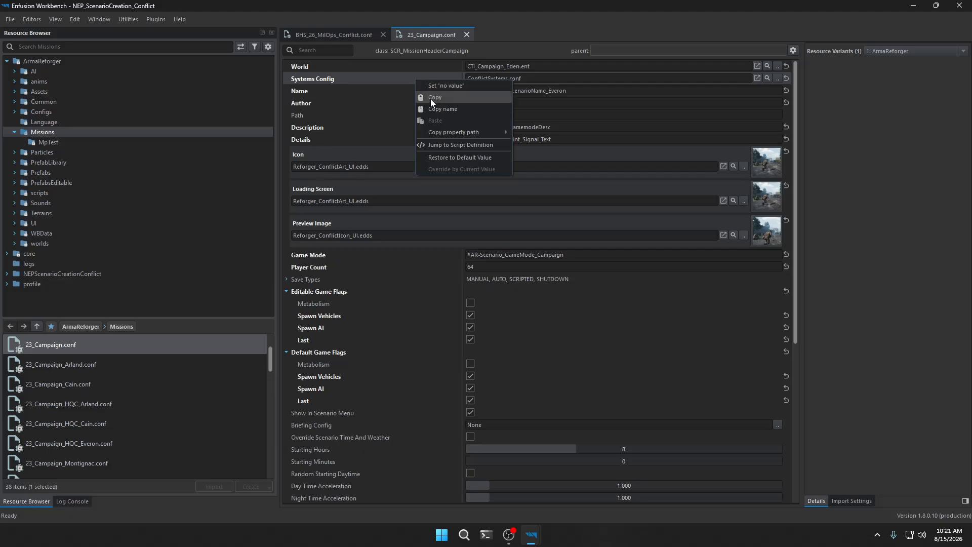
click(430, 98)
click(333, 35)
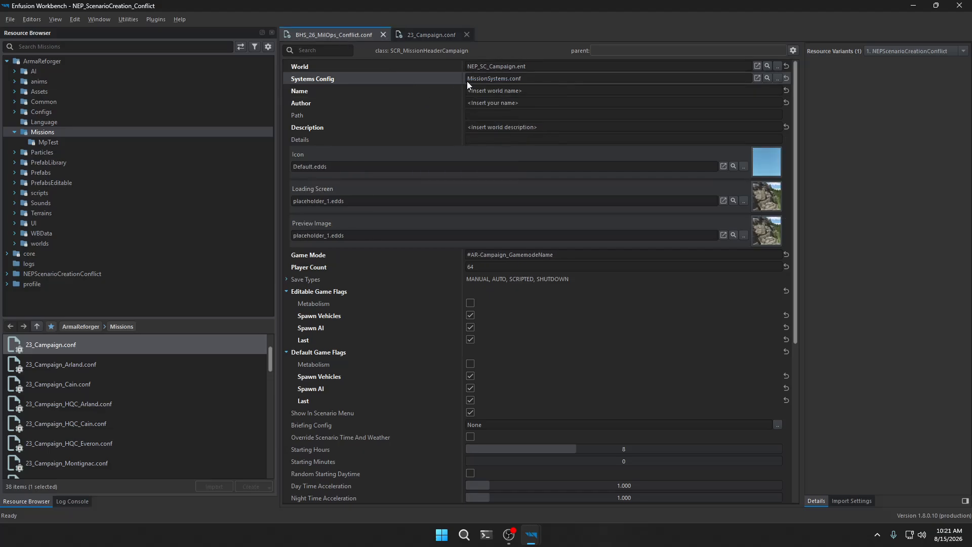
right_click(437, 77)
click(452, 119)
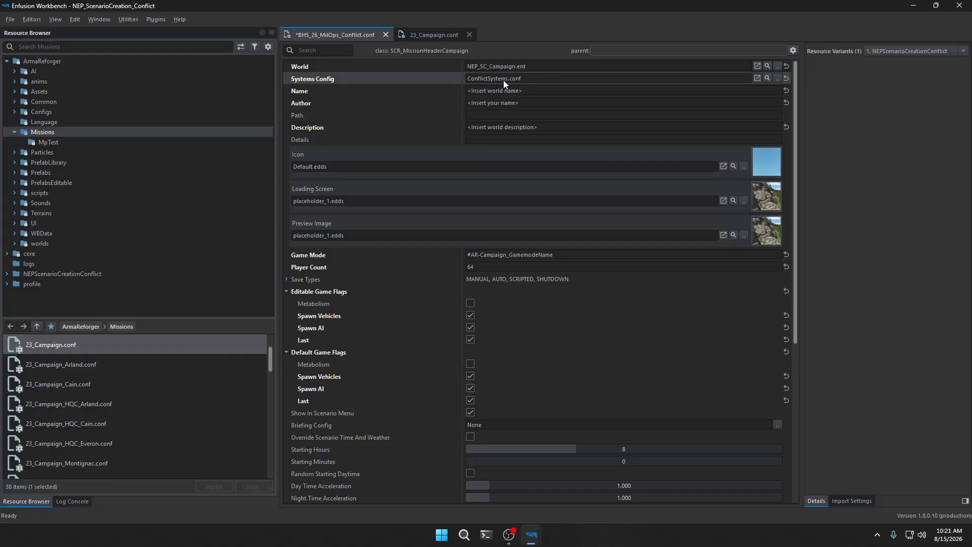
Open ConflictSystems.conf from the Systems Config property, examine its list of systems, and close that file
click(758, 78)
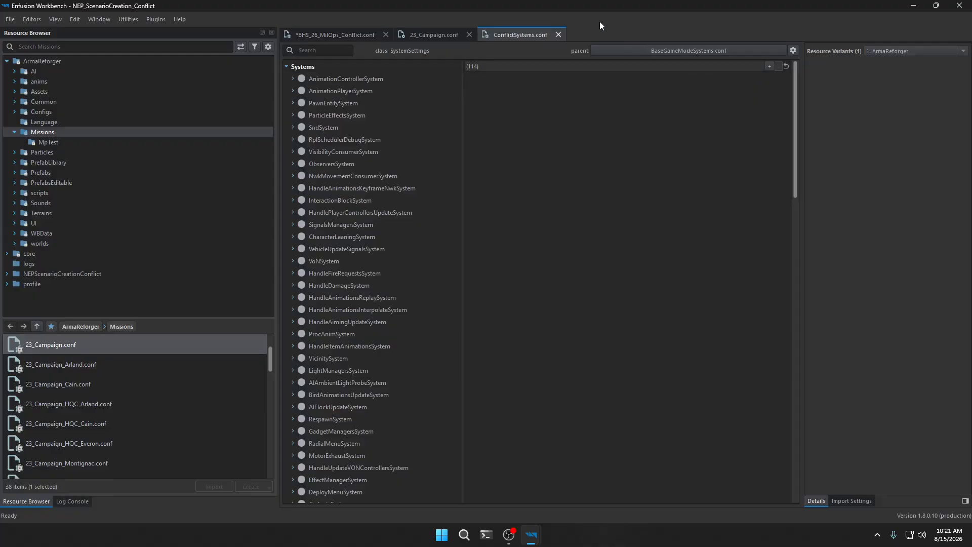
scroll(344, 229, down, 8)
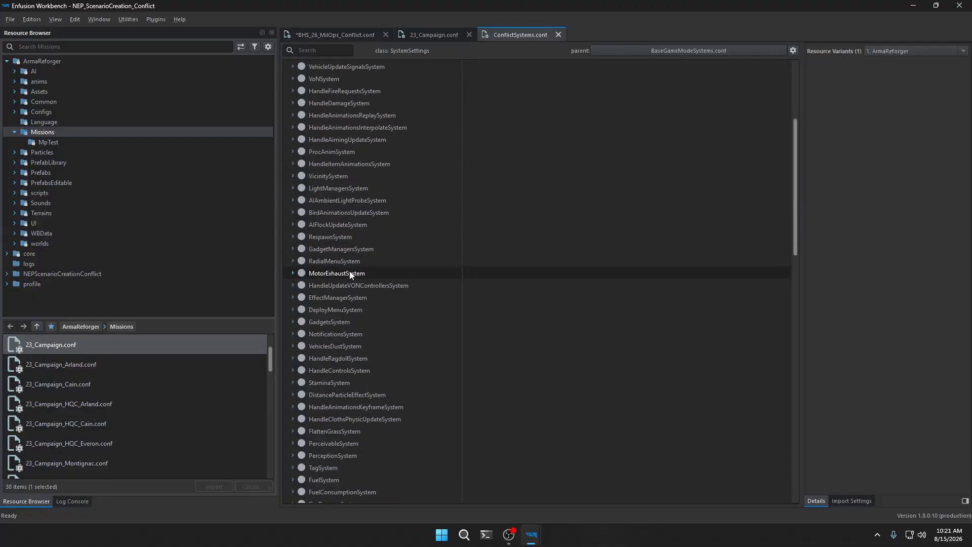
scroll(354, 281, down, 1)
scroll(353, 300, up, 11)
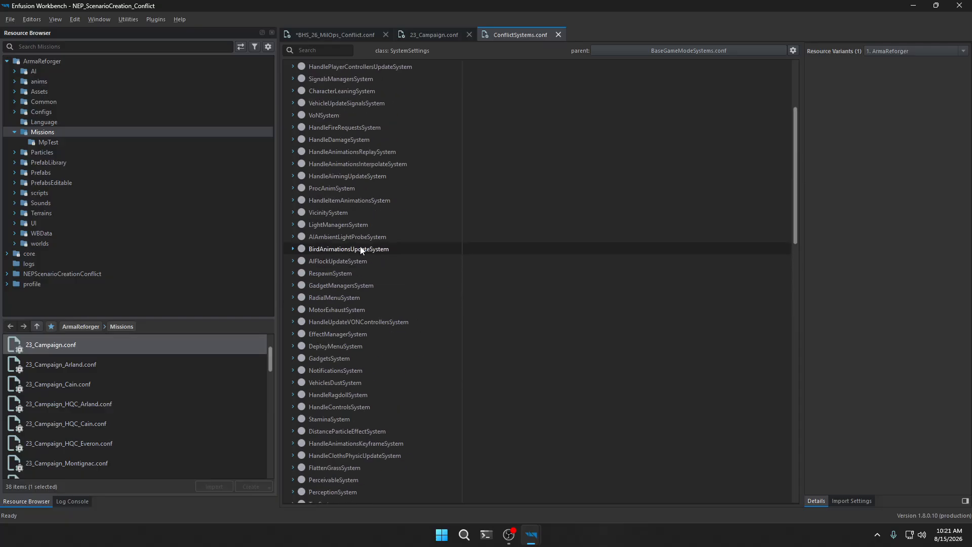
click(558, 34)
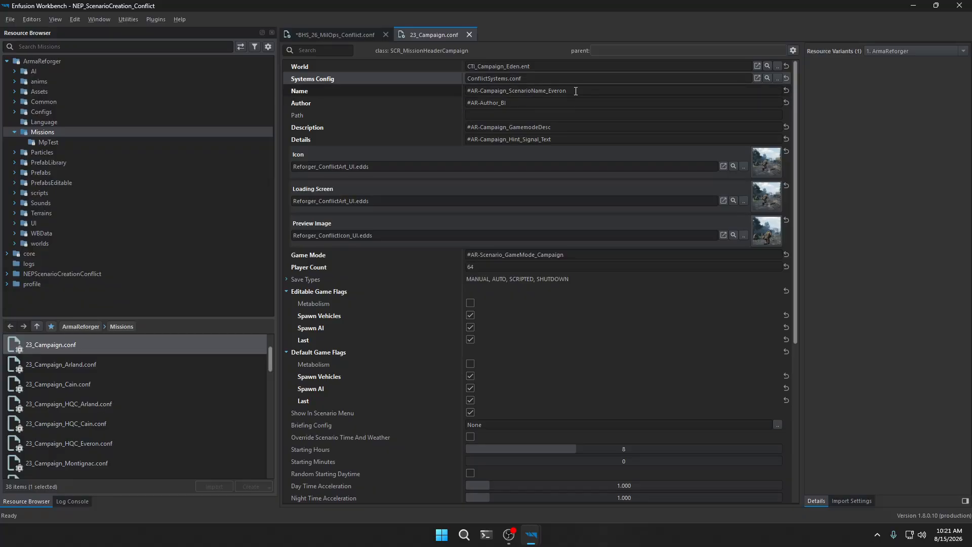
Set the Name property of 23_Campaign.conf to "Military Operations 2026 - Conflict Everon"
click(426, 91)
key(BackSpace)
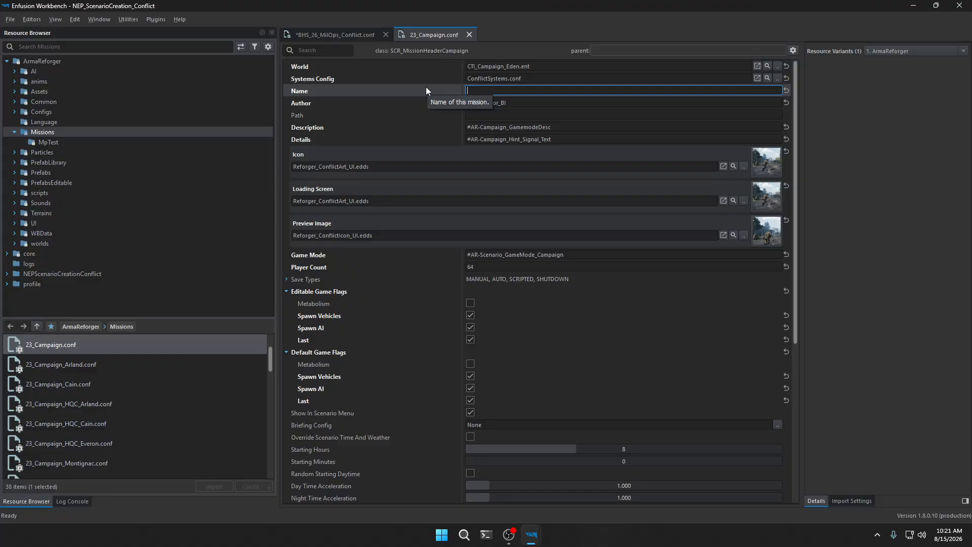
text(Military Operations 2026)
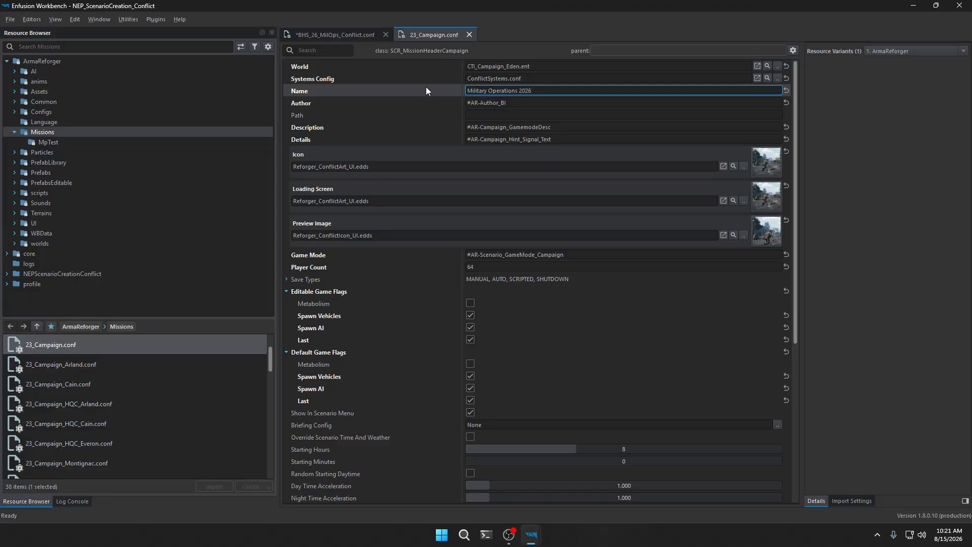
key(BackSpace)
key(BackSpace)
text(- Conflict Everon)
key(Return)
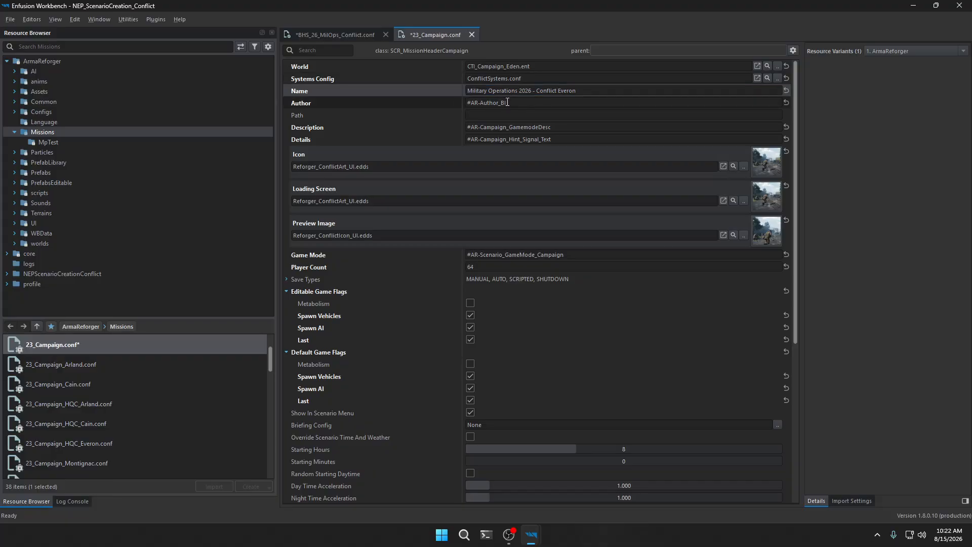
Enter the author's handle in the Author property of 23_Campaign.conf
click(440, 103)
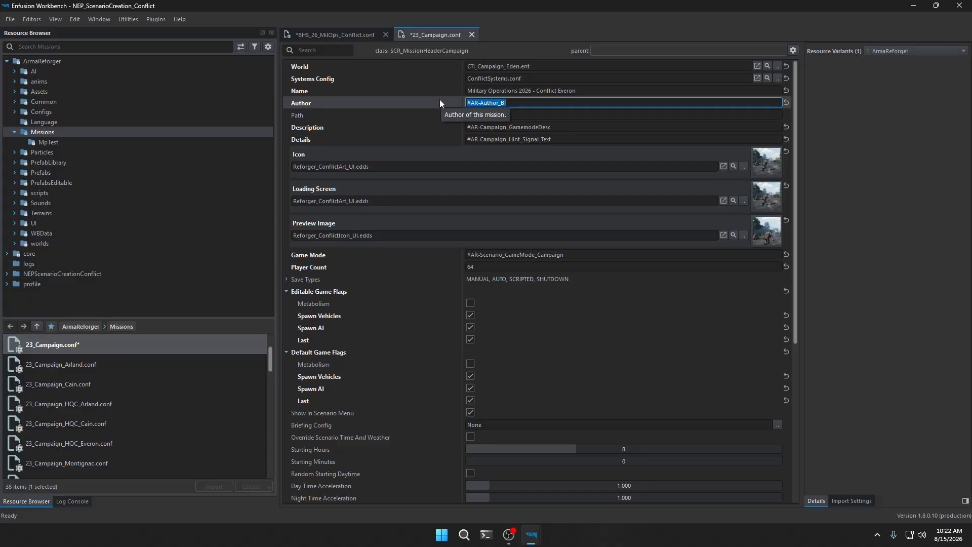
text(Blackheart_Six)
key(Return)
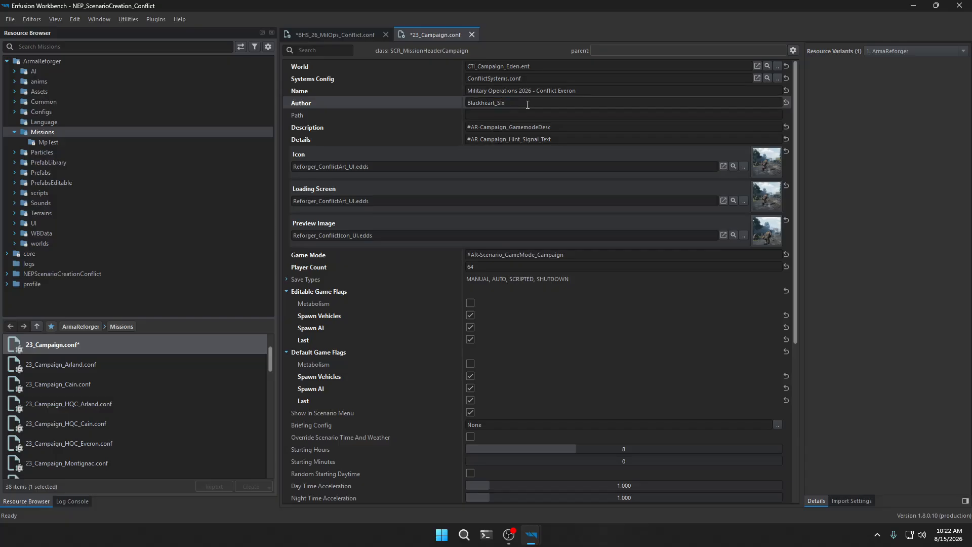
click(525, 105)
click(525, 105)
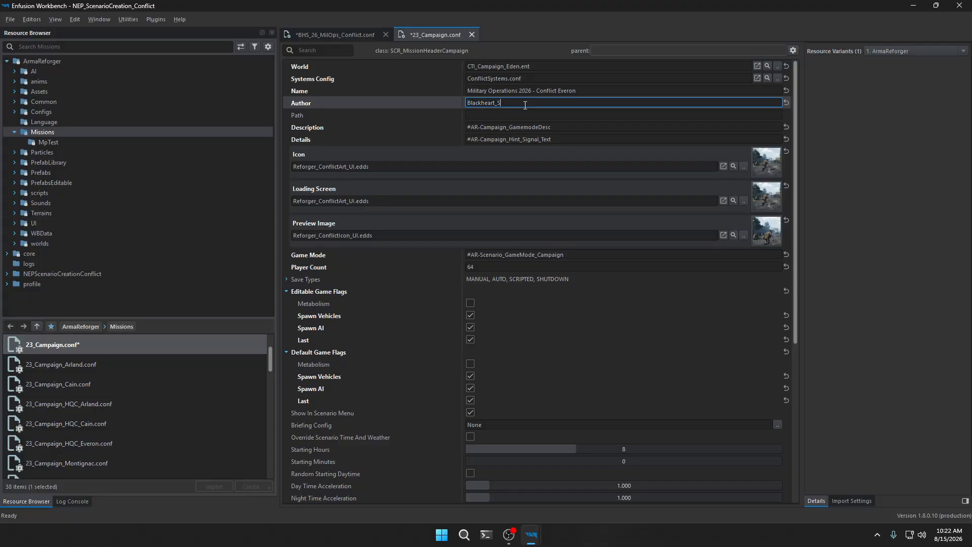
text(x)
key(Return)
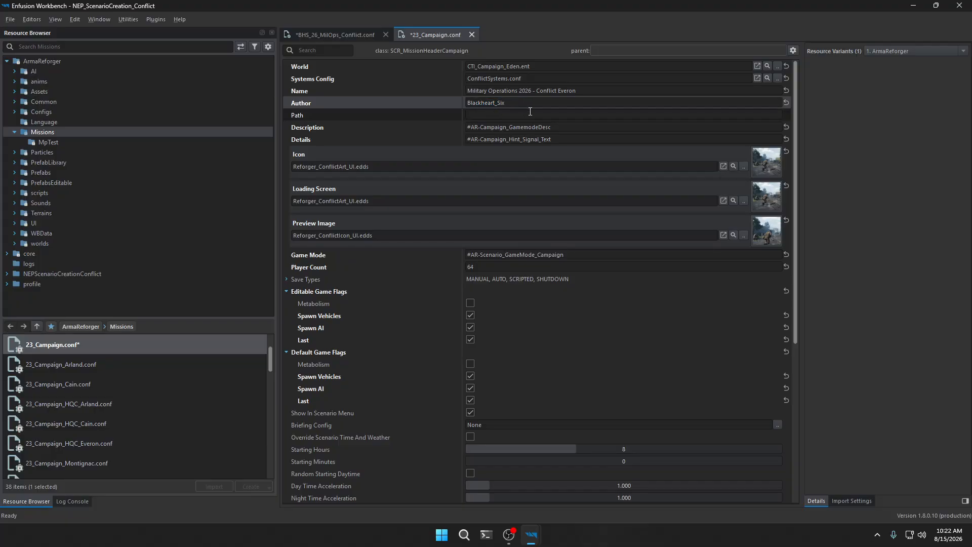
click(519, 116)
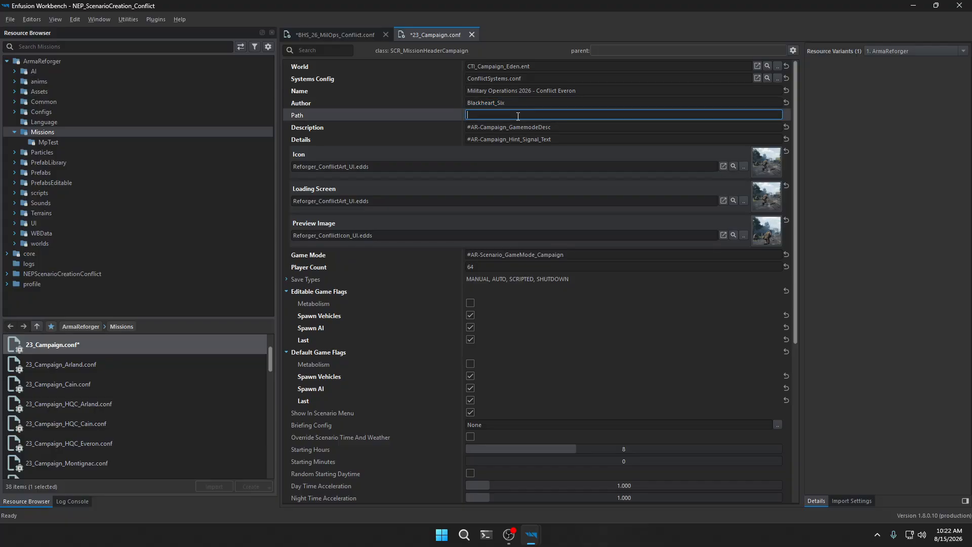
Copy the Name text of 23_Campaign.conf, "Military Operations 2026 - Conflict Everon", into its Description property
click(555, 126)
double_click(555, 126)
click(596, 89)
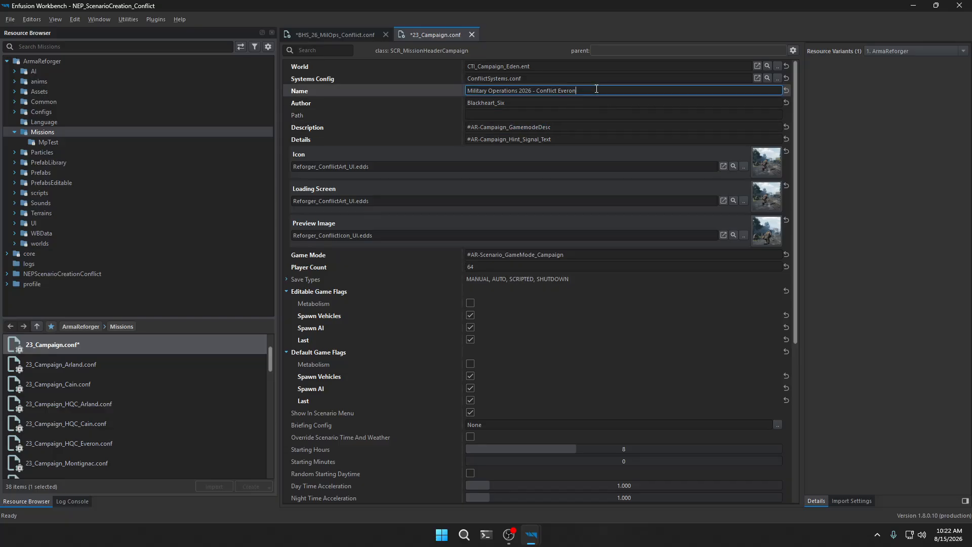
drag(596, 90, 453, 83)
key(ctrl+c)
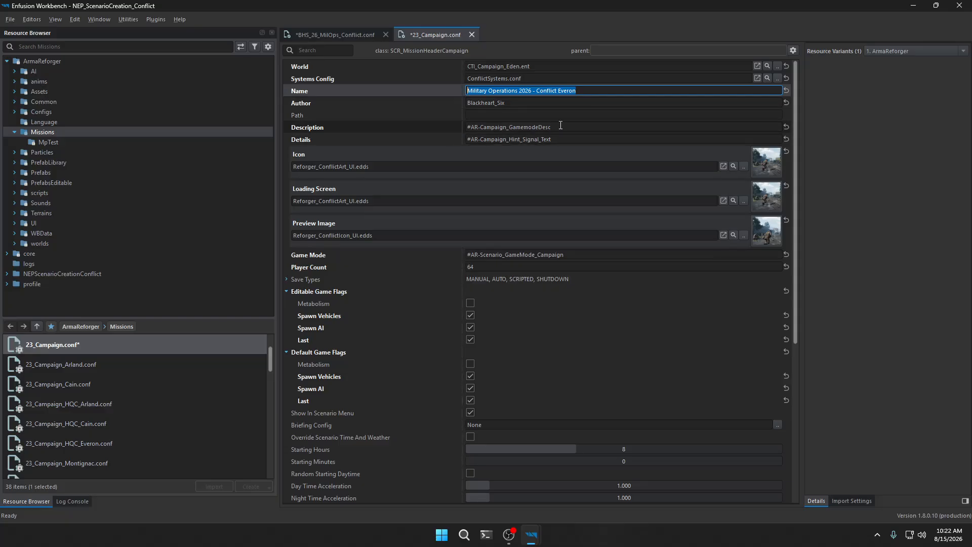
double_click(557, 126)
key(ctrl+a)
key(ctrl+v)
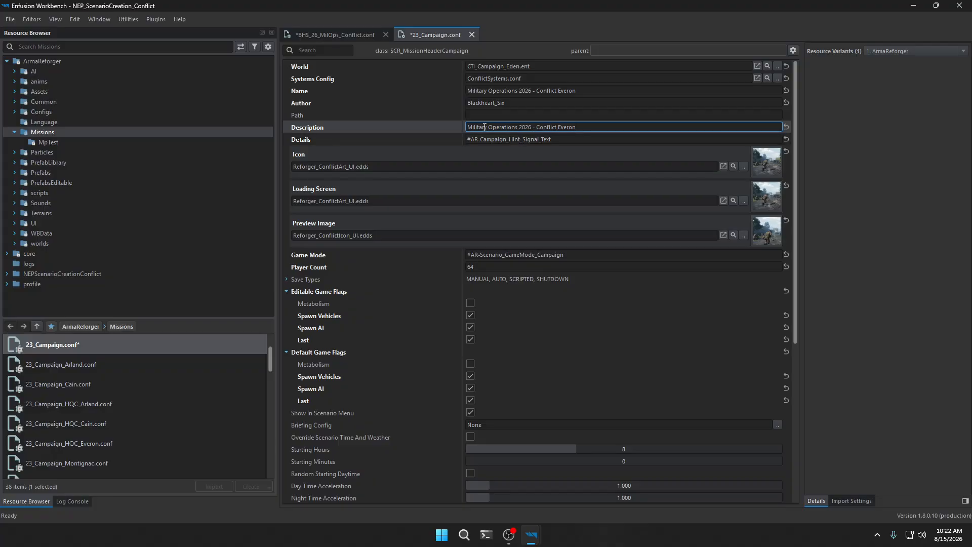
double_click(588, 128)
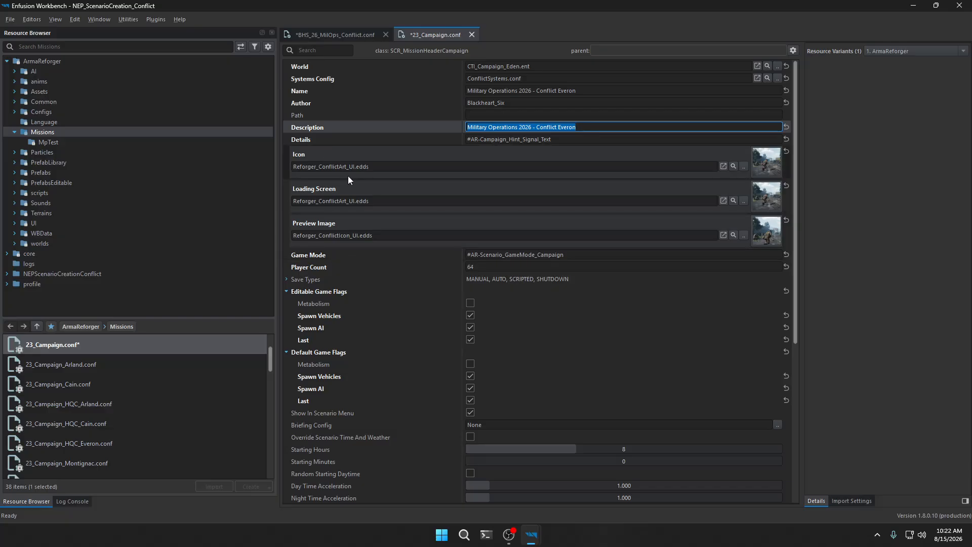
Close 23_Campaign.conf without saving its changes and return to BHS_26_MilOps_Conflict.conf
click(473, 34)
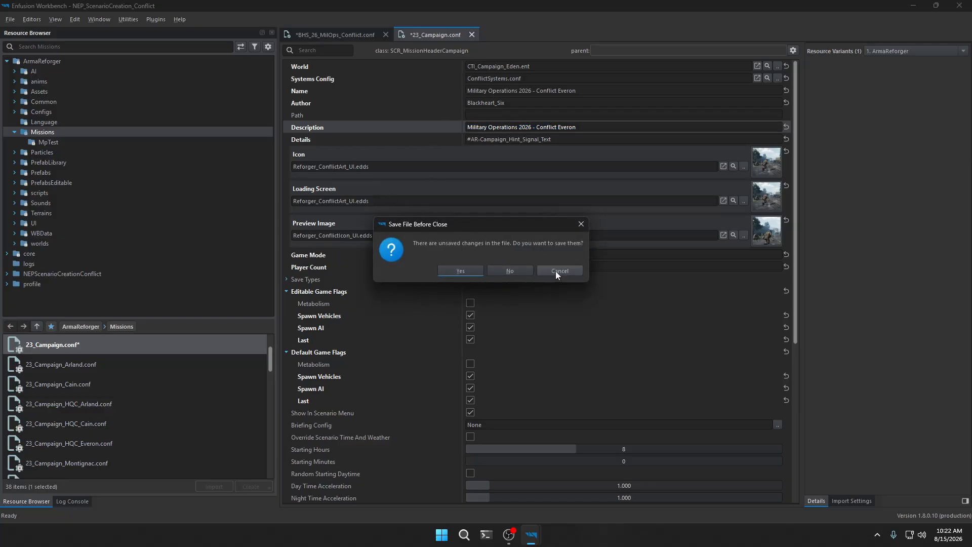
click(504, 272)
click(502, 271)
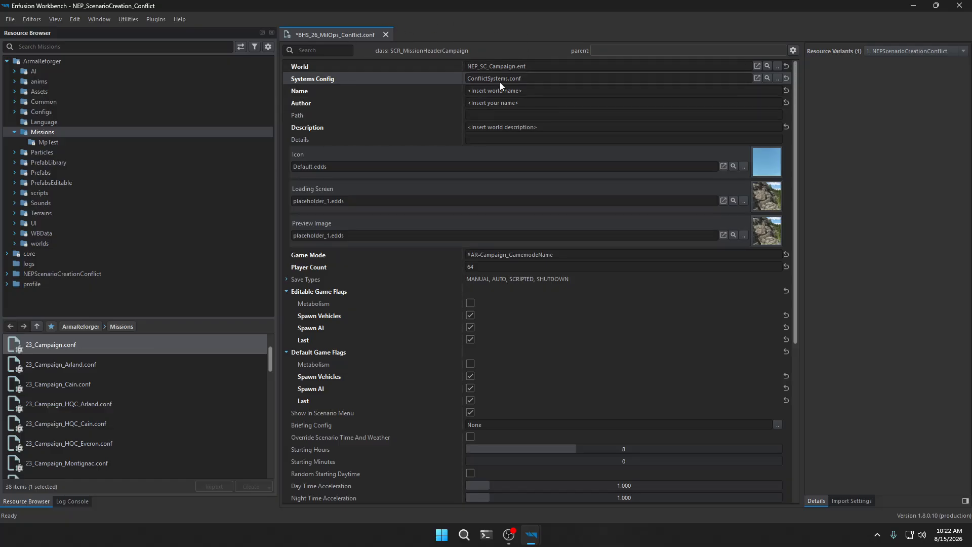
Set the Name property of BHS_26_MilOps_Conflict.conf to "Miltary Operations Conflict Everon 2026"
click(530, 90)
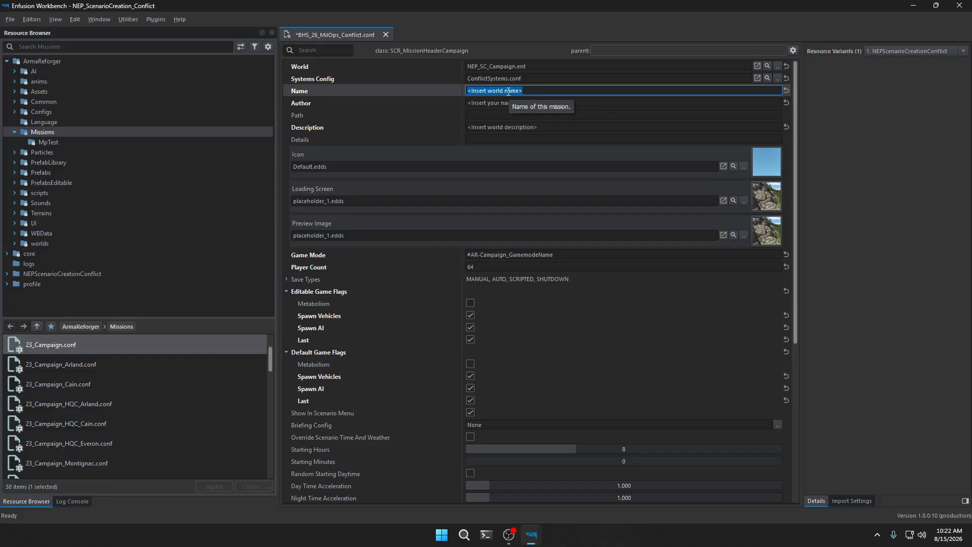
text(Miltary Operations 2026)
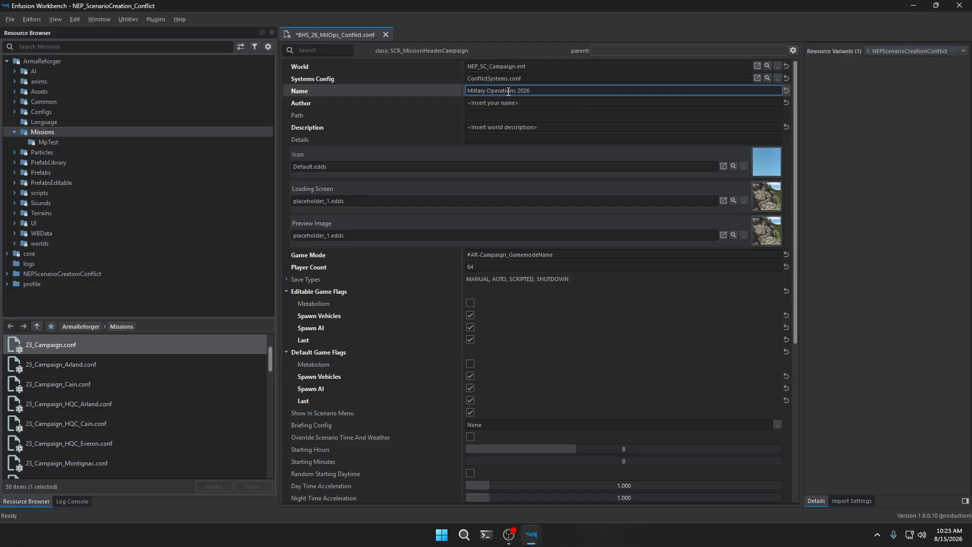
key(BackSpace)
key(BackSpace)
key(BackSpace)
key(BackSpace)
text(Conflict Everon 2026)
Enter the author's handle in the Author property of BHS_26_MilOps_Conflict.conf
click(549, 102)
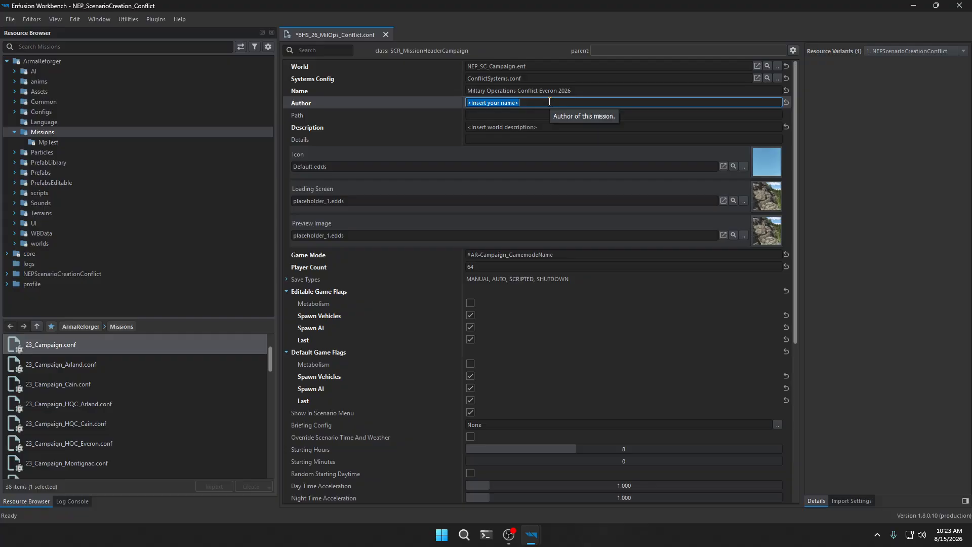
text(Blackheart_Six)
key(Tab)
key(Tab)
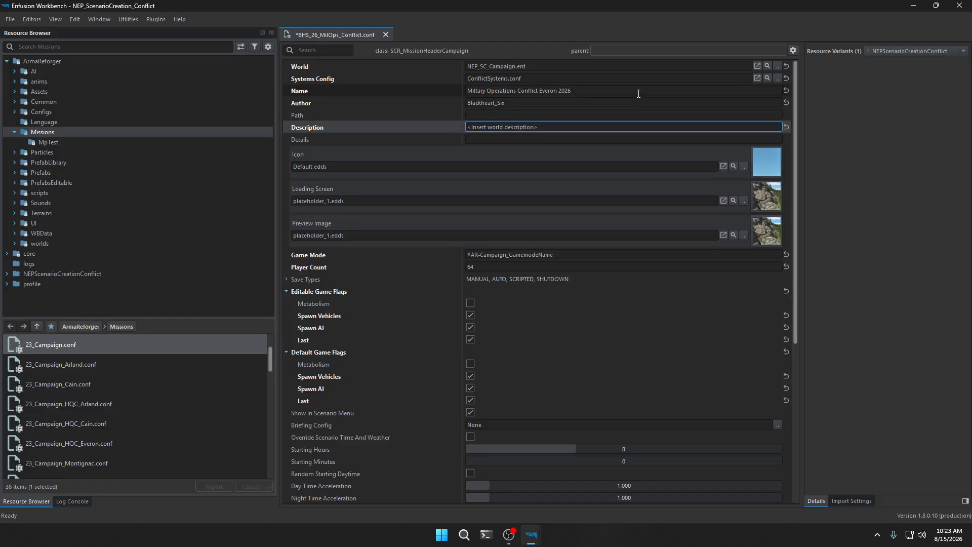
Copy the mission's Name text, "Miltary Operations Conflict Everon 2026", into both the Description and Details properties
drag(709, 90, 437, 94)
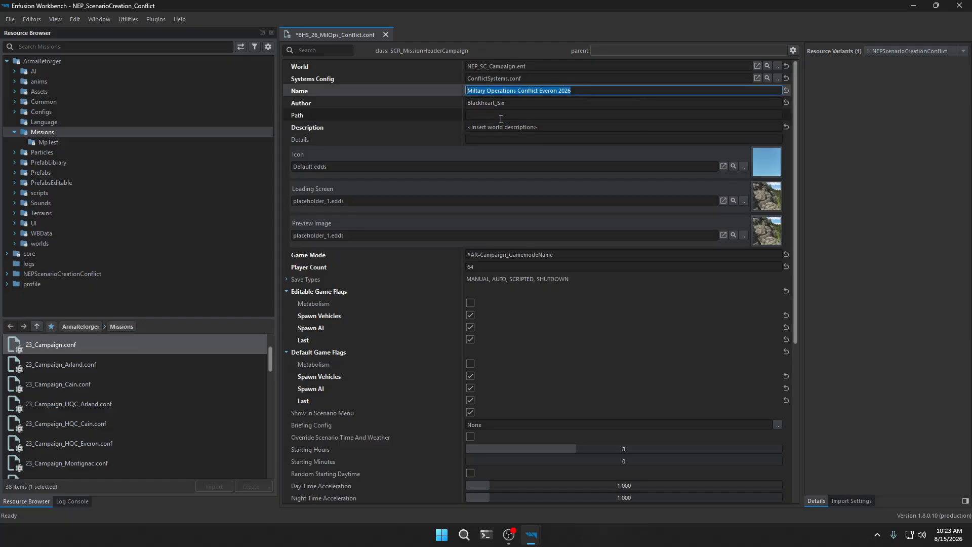
click(415, 127)
key(ctrl+v)
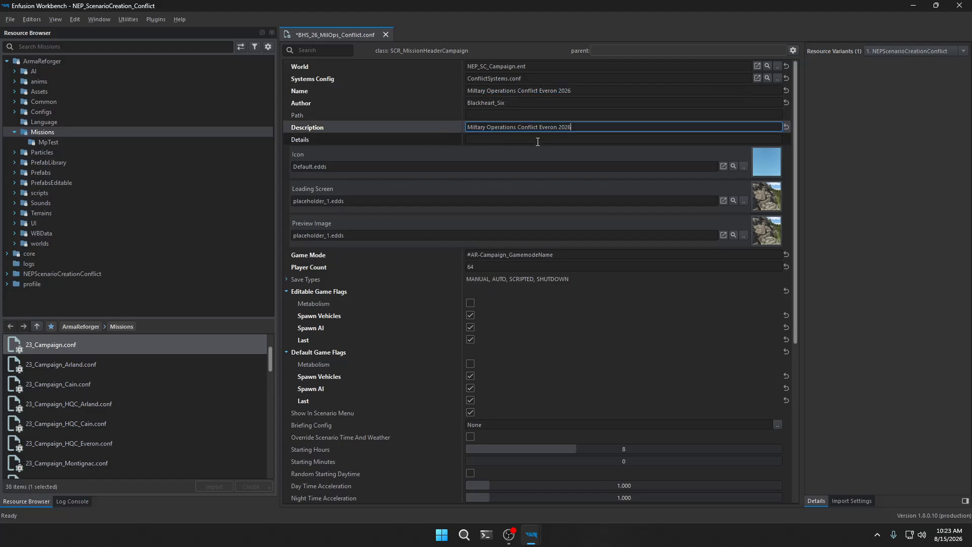
click(494, 137)
key(ctrl+v)
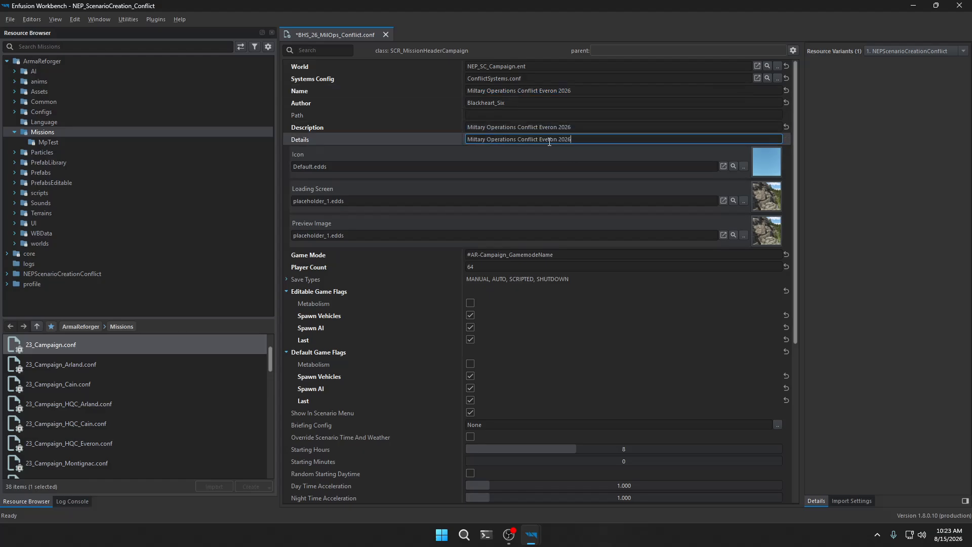
Browse for a mission Icon texture and filter the available files with "conflict .edds"
click(742, 166)
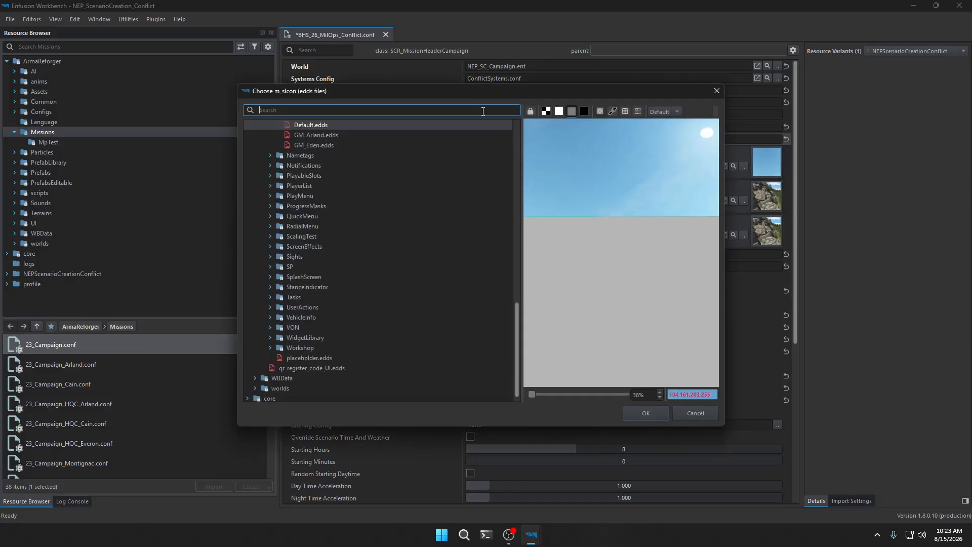
click(393, 108)
text(confli)
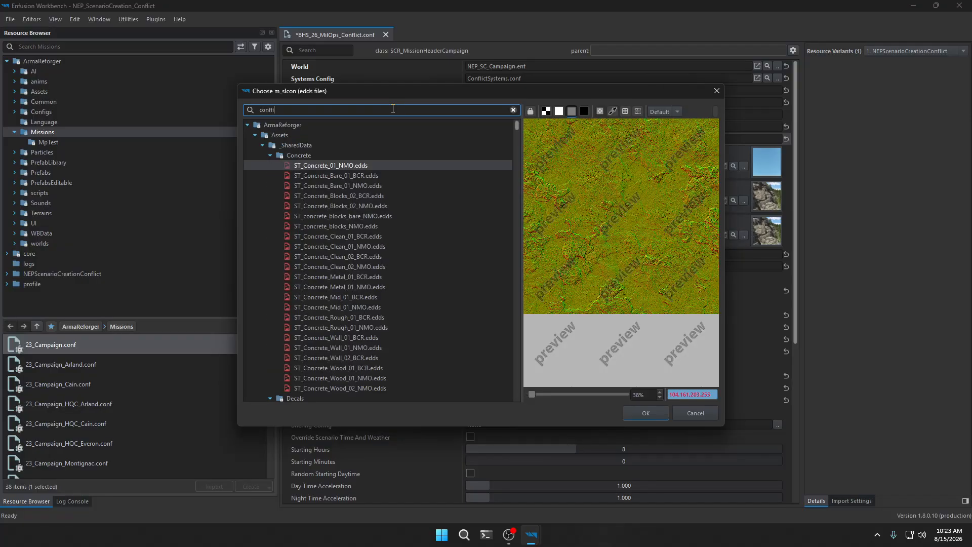
text(ct )
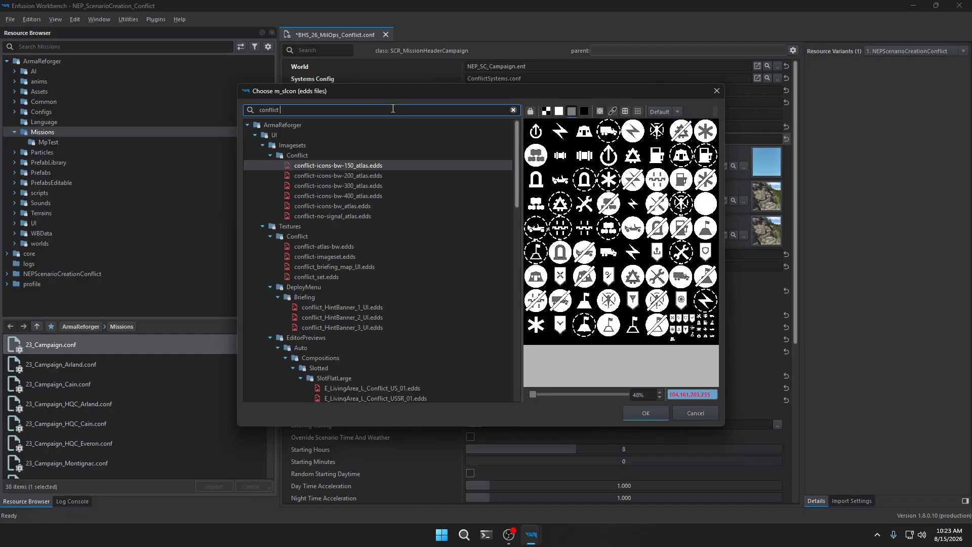
text(.edds)
scroll(370, 305, down, 15)
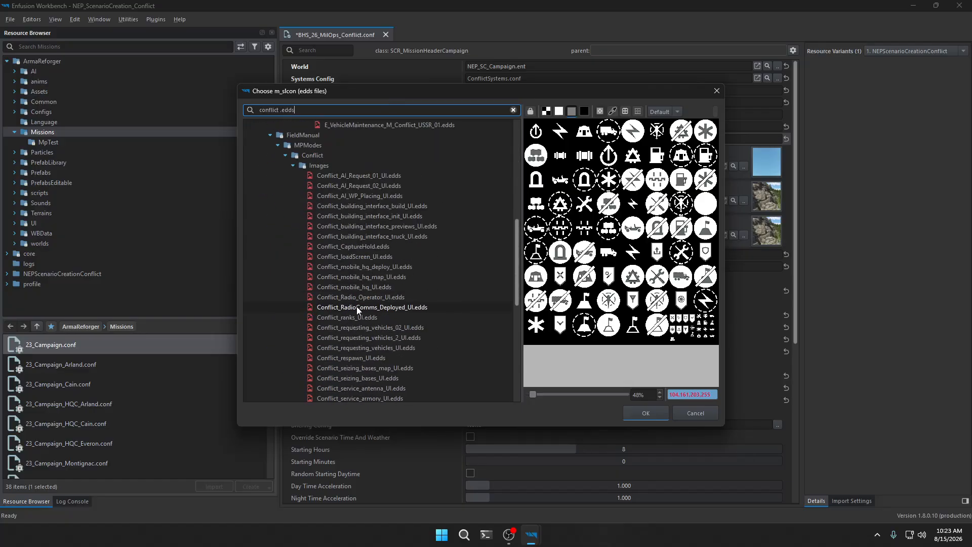
scroll(355, 309, down, 10)
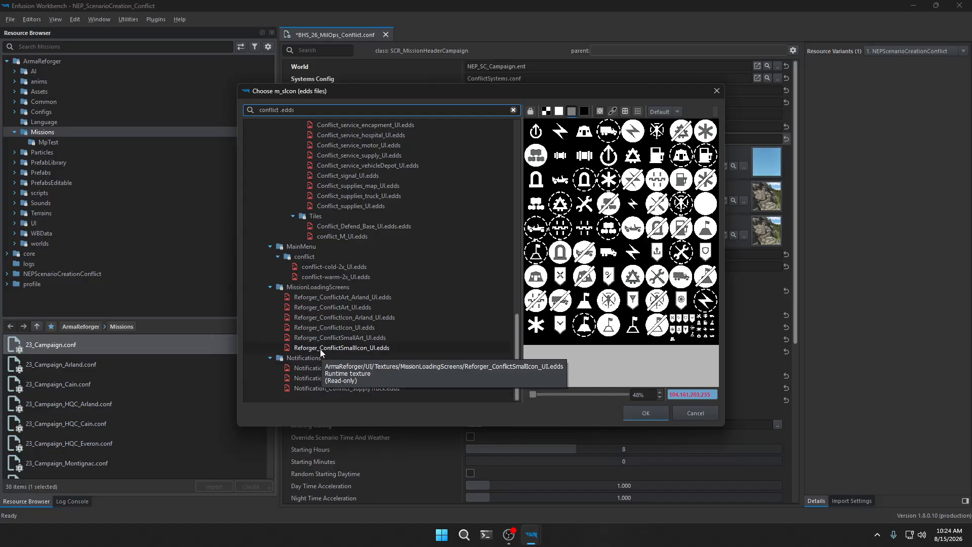
Preview the Conflict loading-screen, main-menu and tile textures, then examine the rest of the filtered list for a suitable mission Icon
click(318, 308)
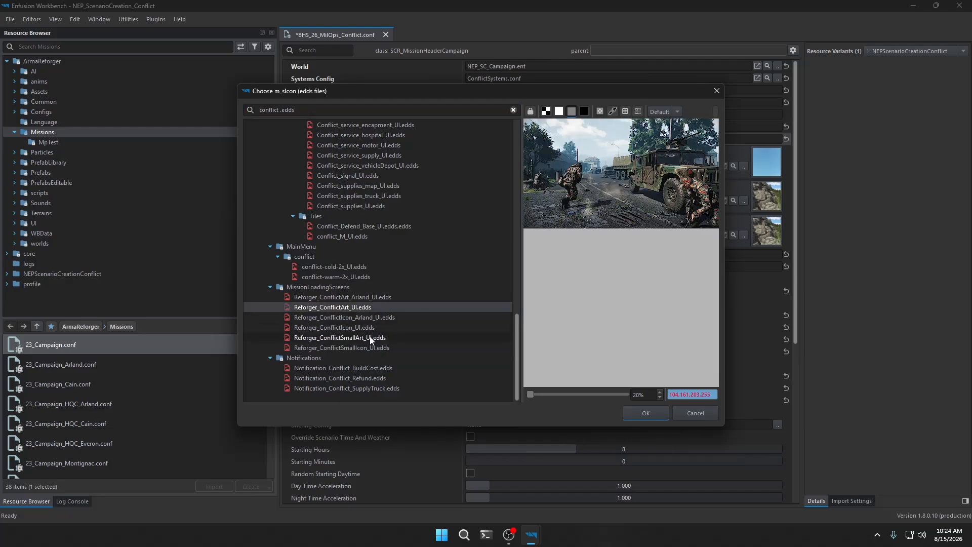
click(343, 297)
click(335, 308)
click(333, 319)
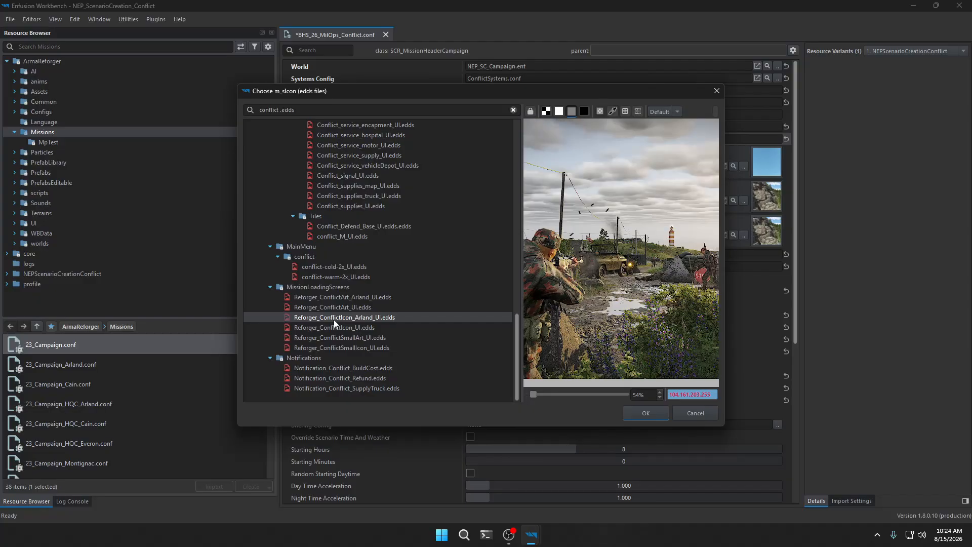
click(333, 327)
click(335, 340)
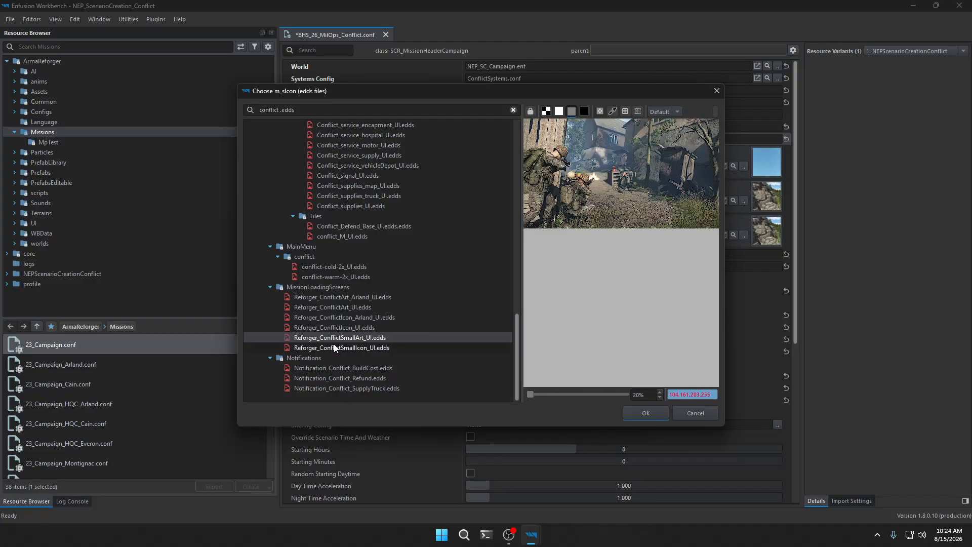
click(334, 346)
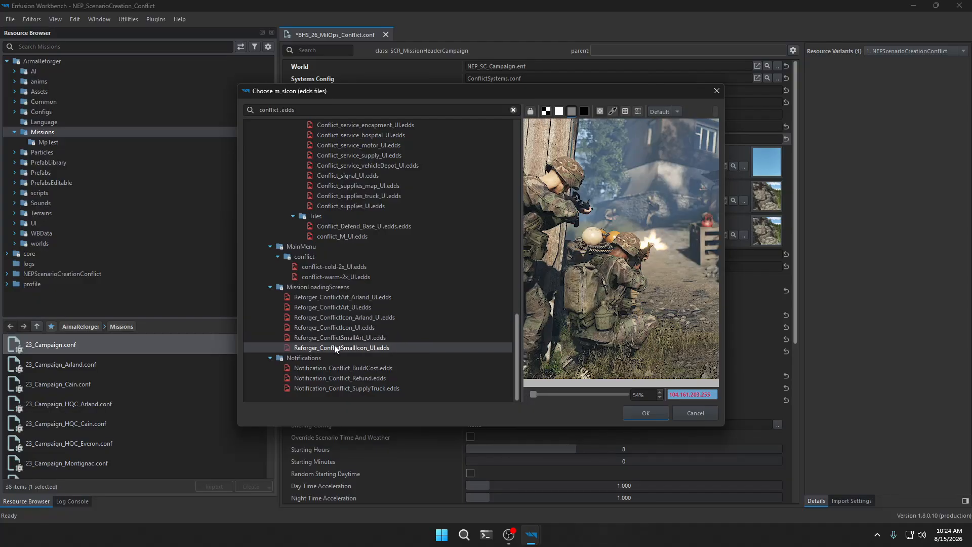
click(327, 278)
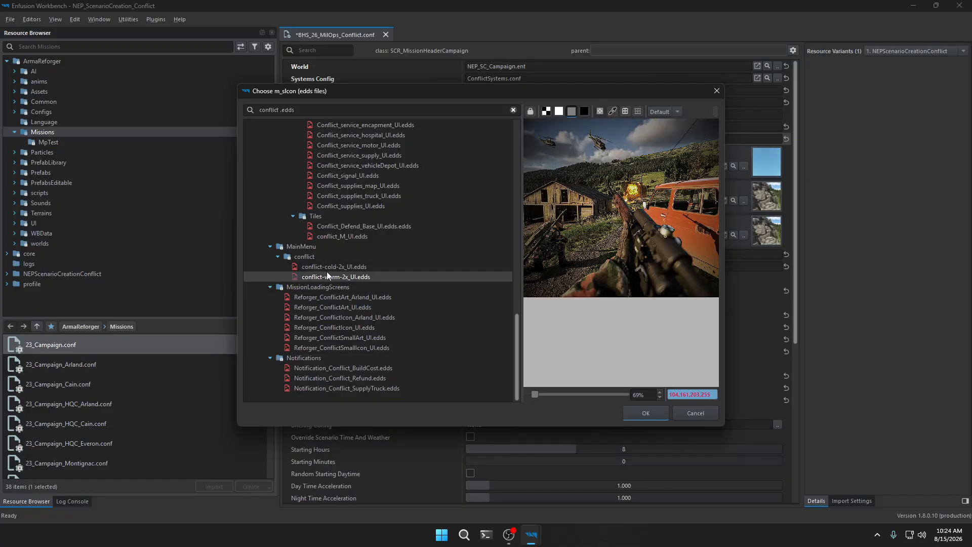
scroll(351, 261, up, 2)
click(339, 287)
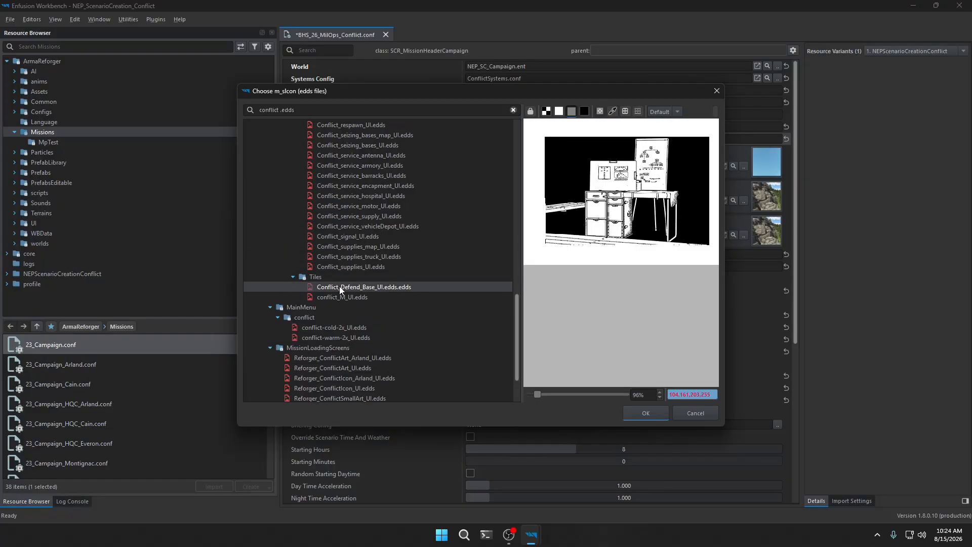
scroll(343, 257, up, 10)
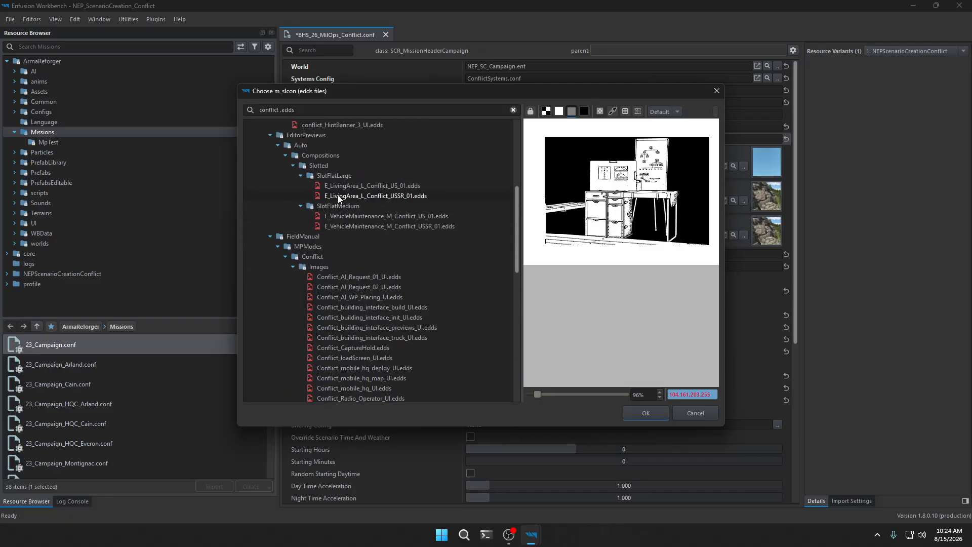
scroll(322, 218, up, 7)
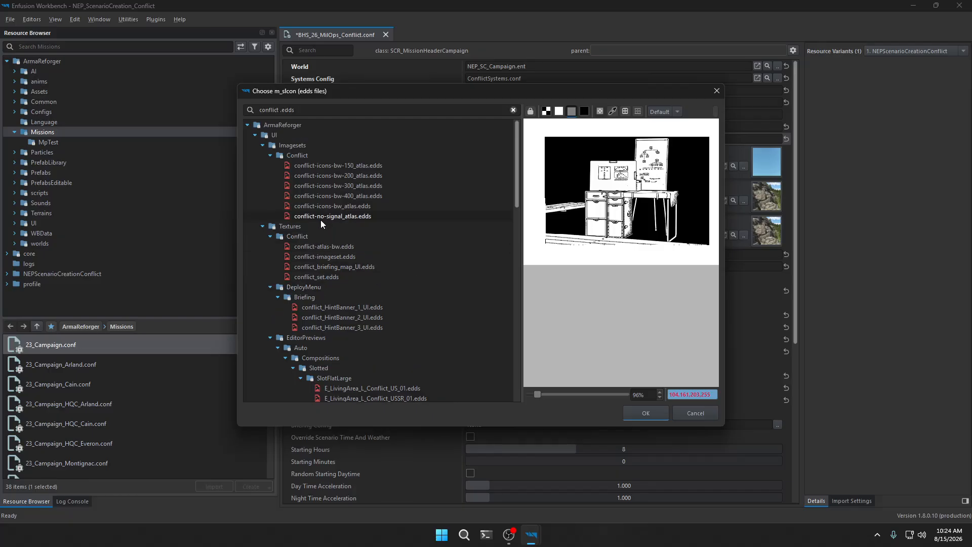
scroll(321, 220, down, 2)
scroll(356, 219, down, 15)
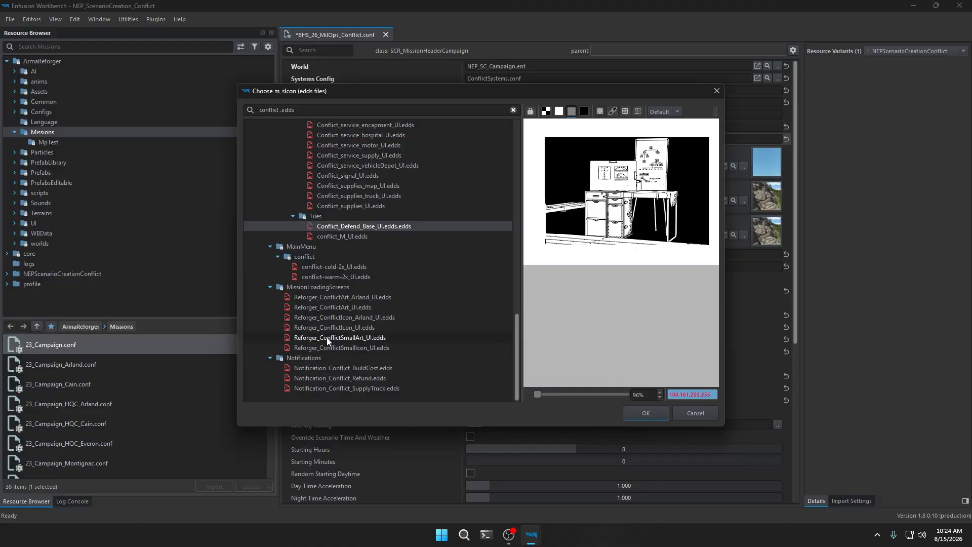
Set the mission Icon to Reforger_ConflictArt_UI.edds and copy that texture to the Loading Screen and Preview Image properties
click(321, 308)
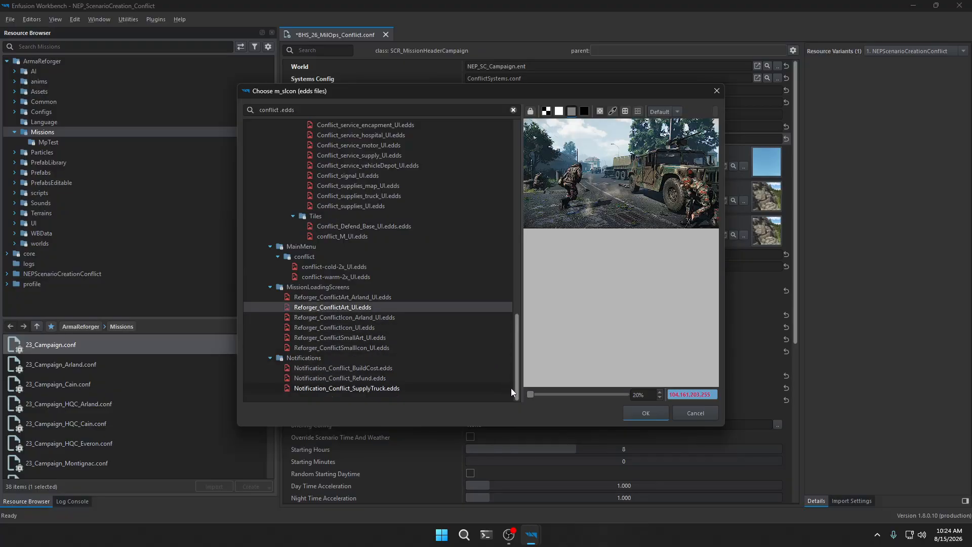
click(647, 413)
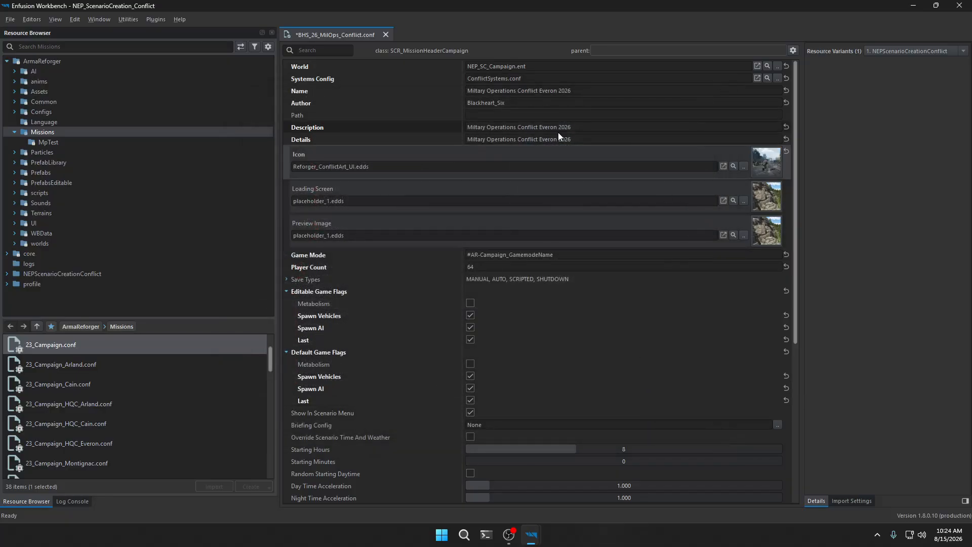
right_click(347, 153)
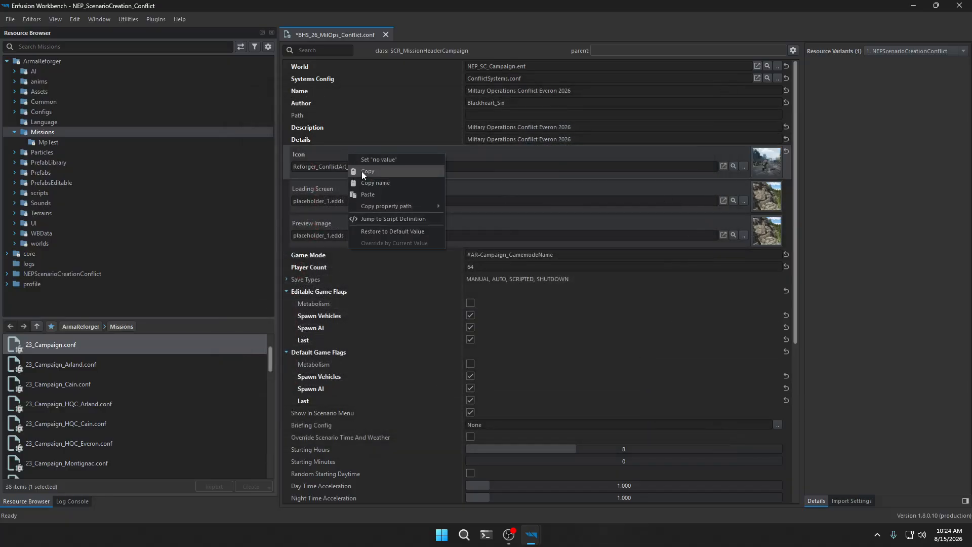
click(362, 171)
right_click(342, 190)
click(359, 230)
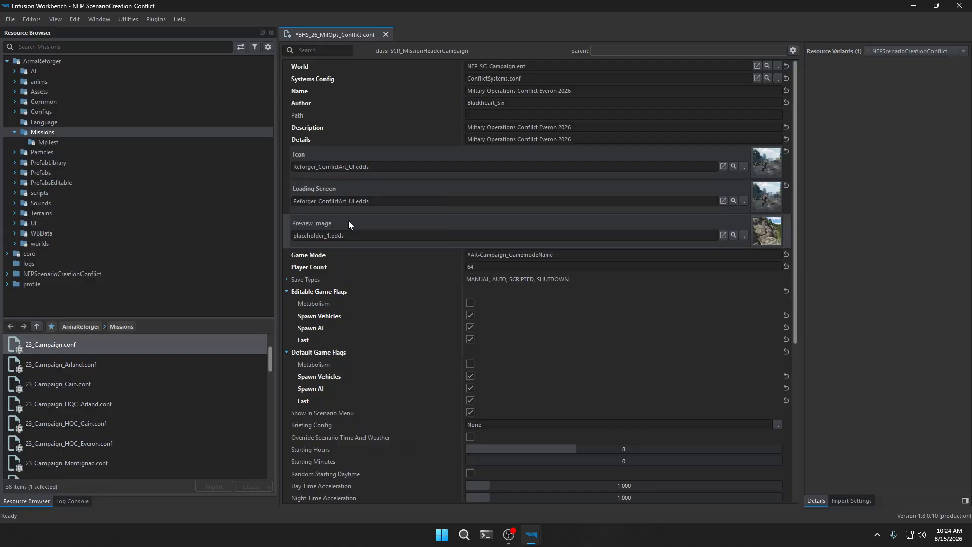
right_click(349, 222)
click(360, 263)
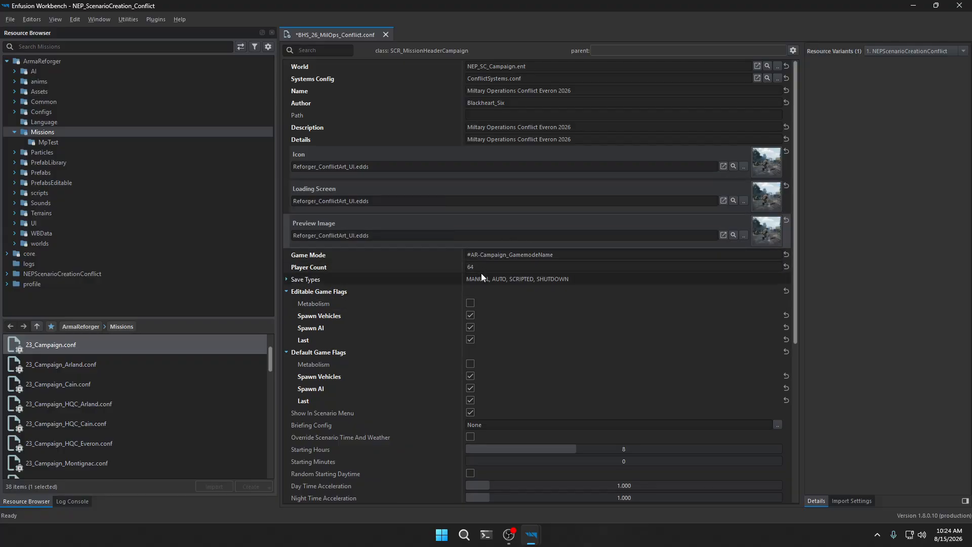
Review the Game Mode, expanded Save Types and remaining mission header properties, and save BHS_26_MilOps_Conflict.conf
click(563, 254)
drag(564, 254, 430, 256)
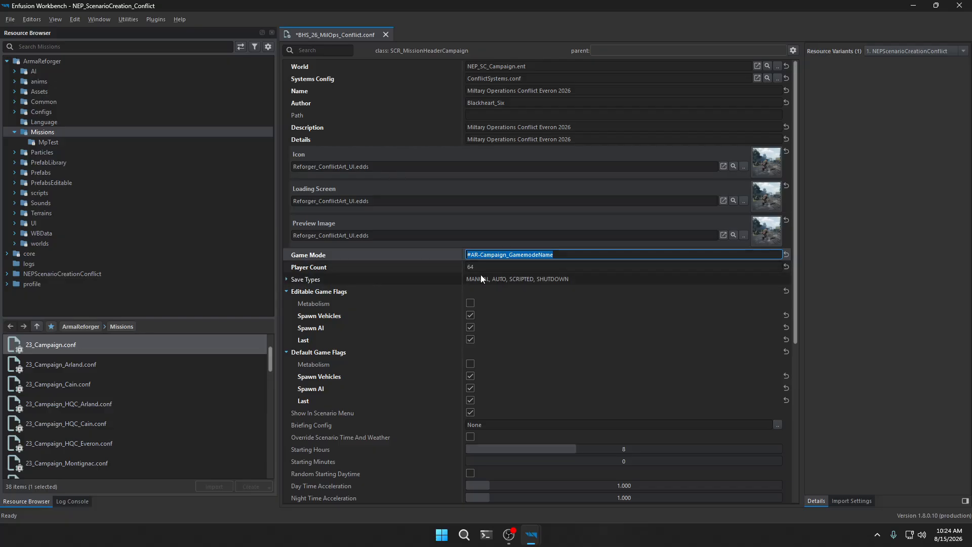
click(286, 279)
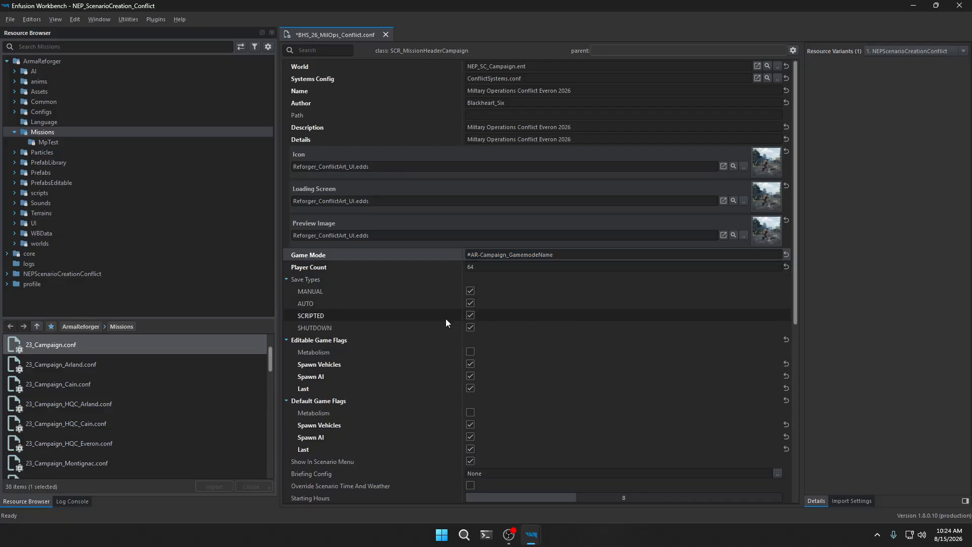
scroll(448, 321, down, 3)
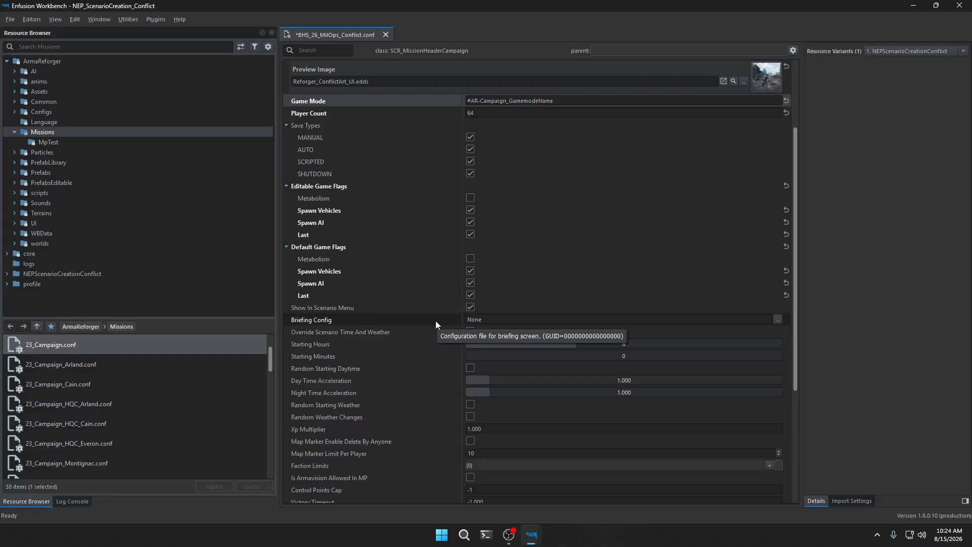
scroll(435, 320, down, 4)
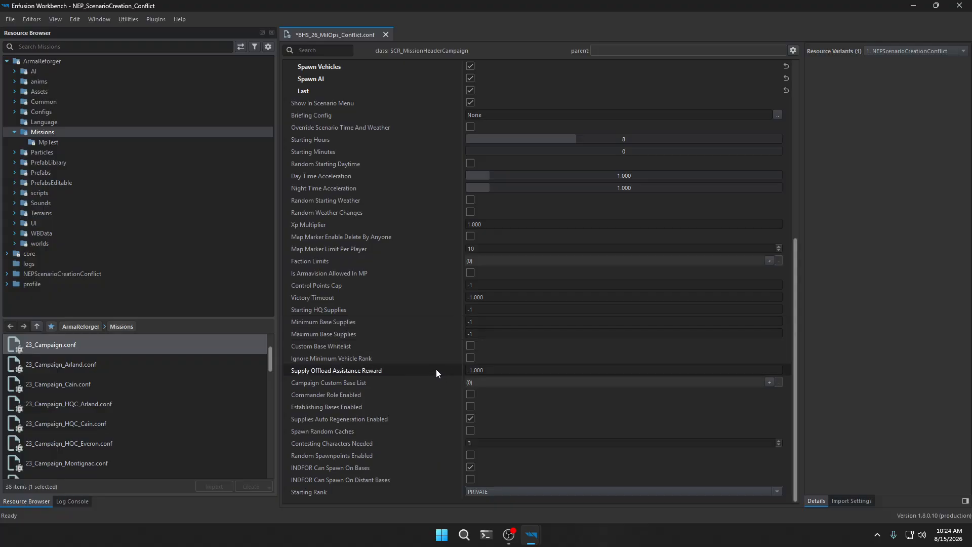
scroll(436, 369, up, 10)
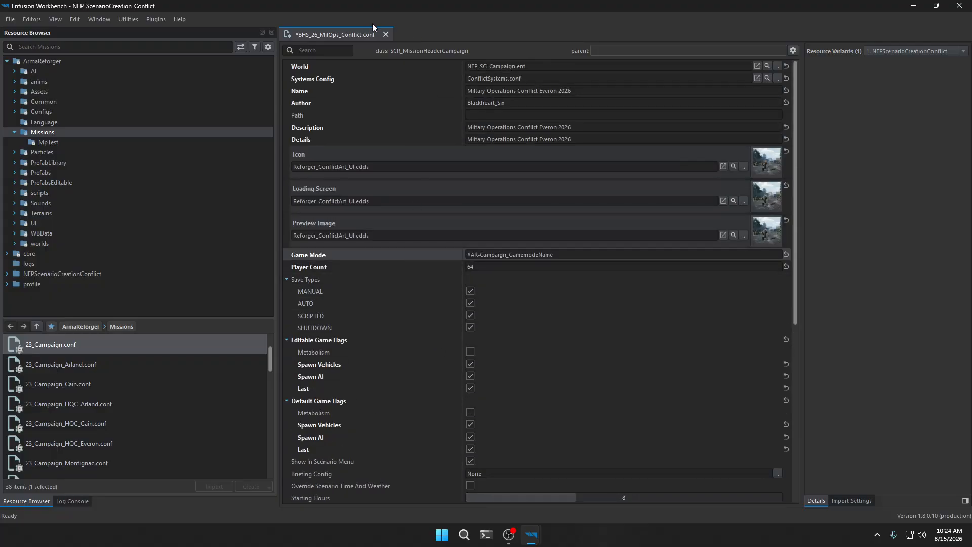
key(ctrl+s)
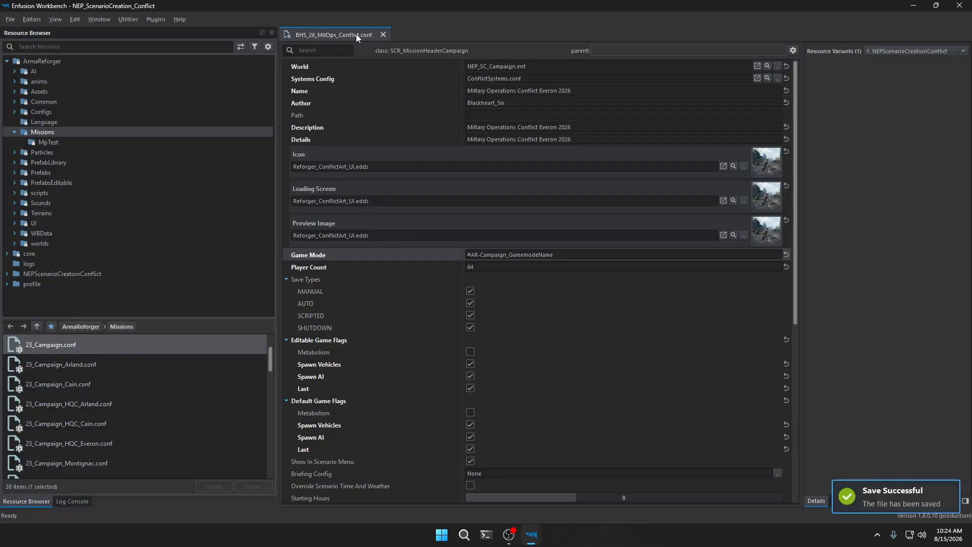
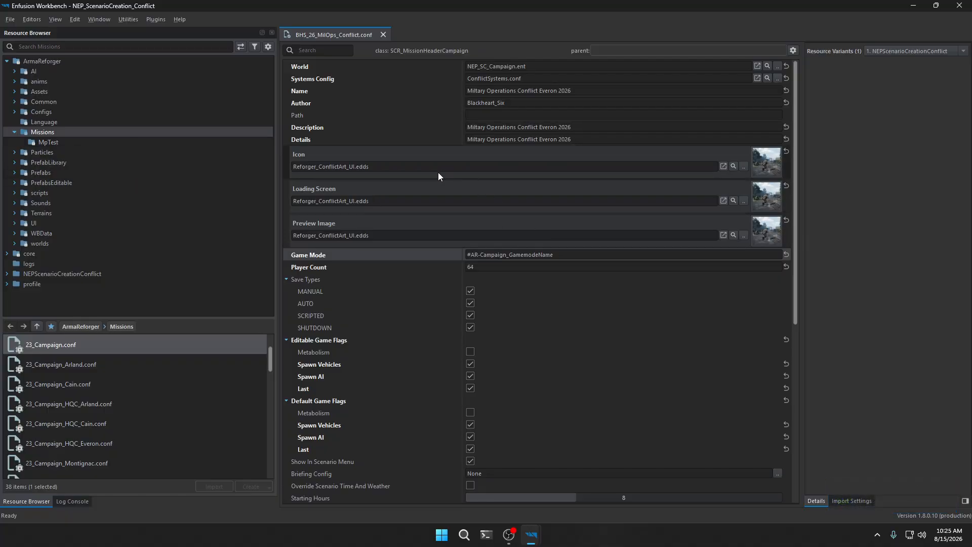
Return to the main Enfusion Workbench window and close BHS_26_MilOps_Conflict.conf
click(10, 21)
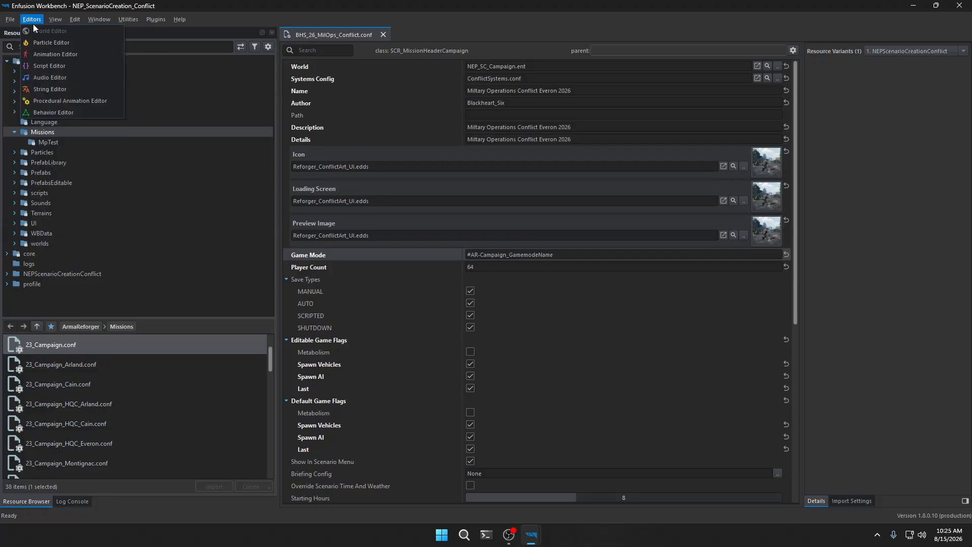
click(539, 541)
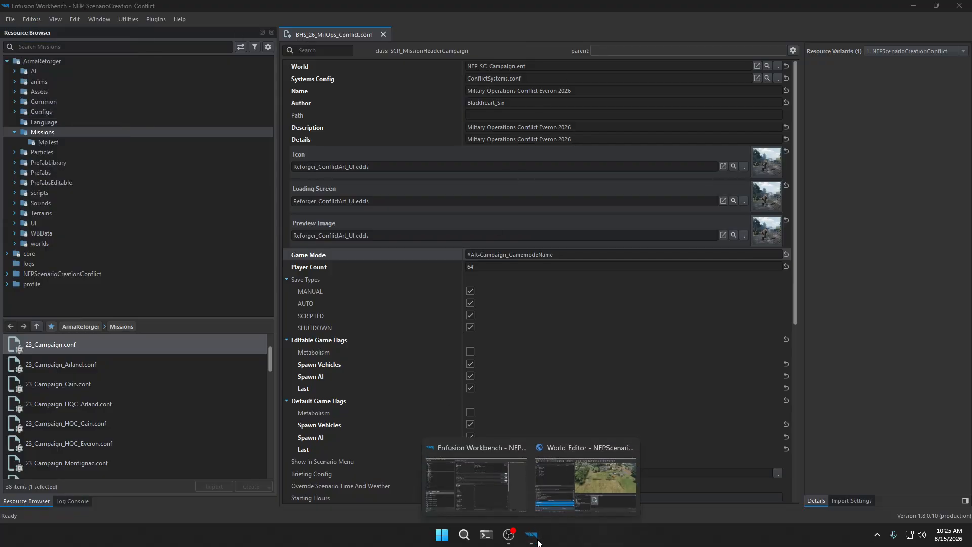
click(476, 456)
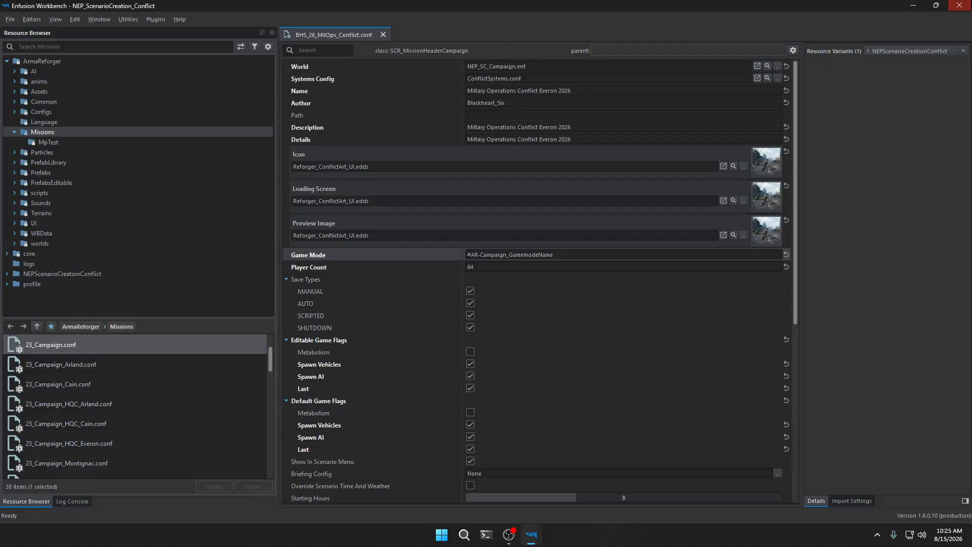
click(385, 34)
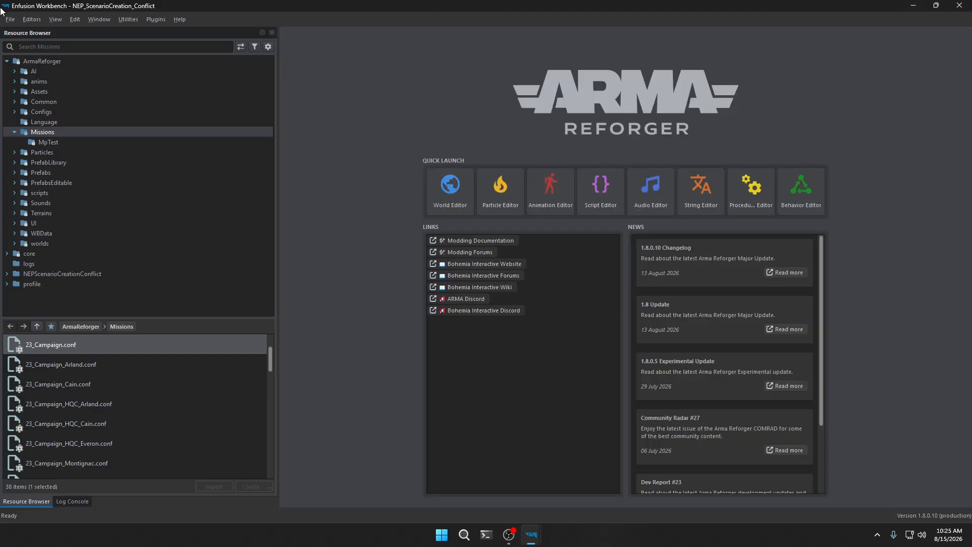
Open the project settings of NEPScenarioCreationConflict to examine its thumbnail, title, dependencies and PC configuration, and leave them without changes
click(8, 21)
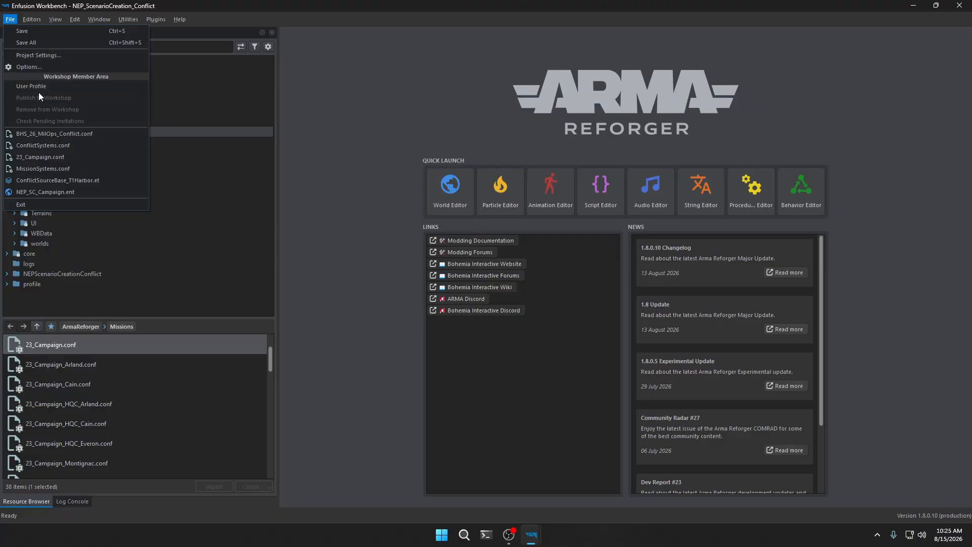
click(30, 56)
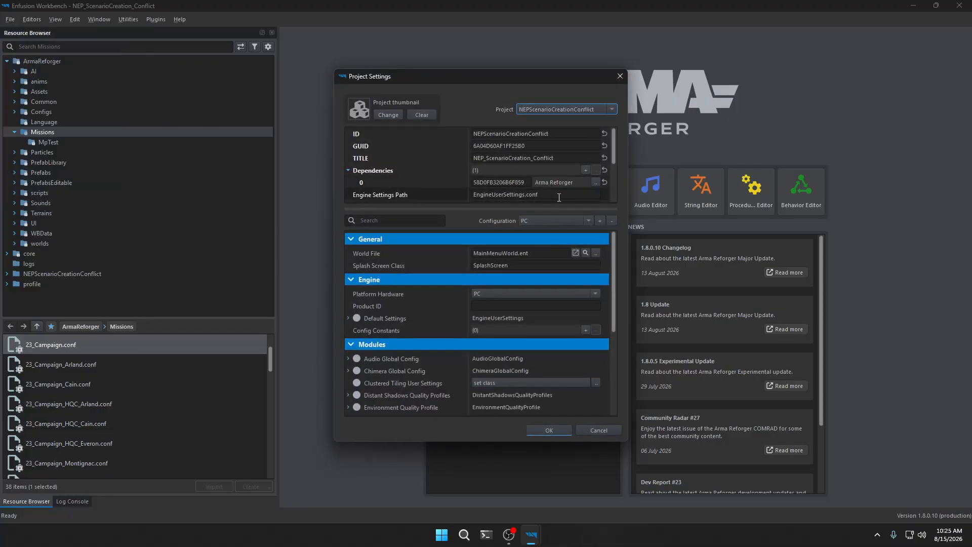
click(599, 430)
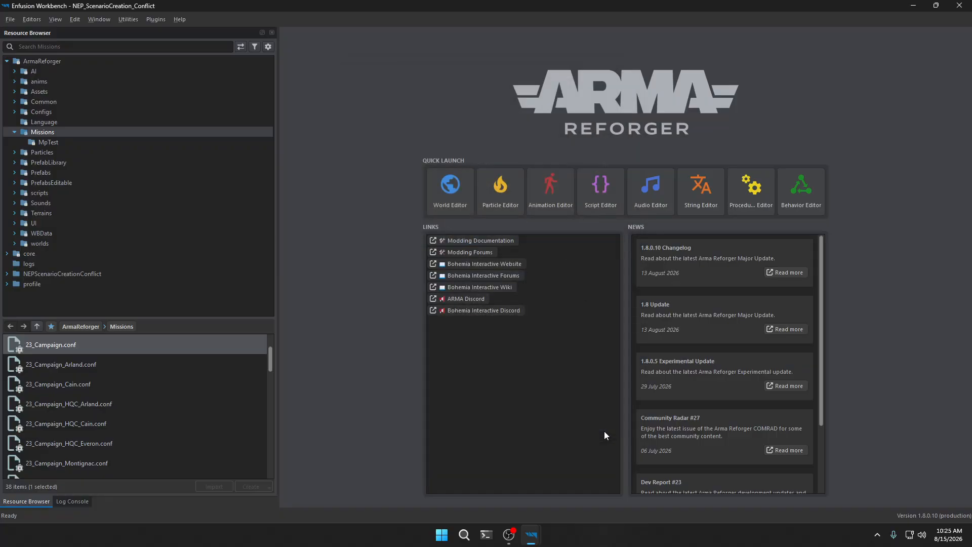
Close the Workbench, launch Arma Reforger Tools from Steam to look at the NEP_ScenarioCreation_Conflict project entry, and close the launcher
click(435, 190)
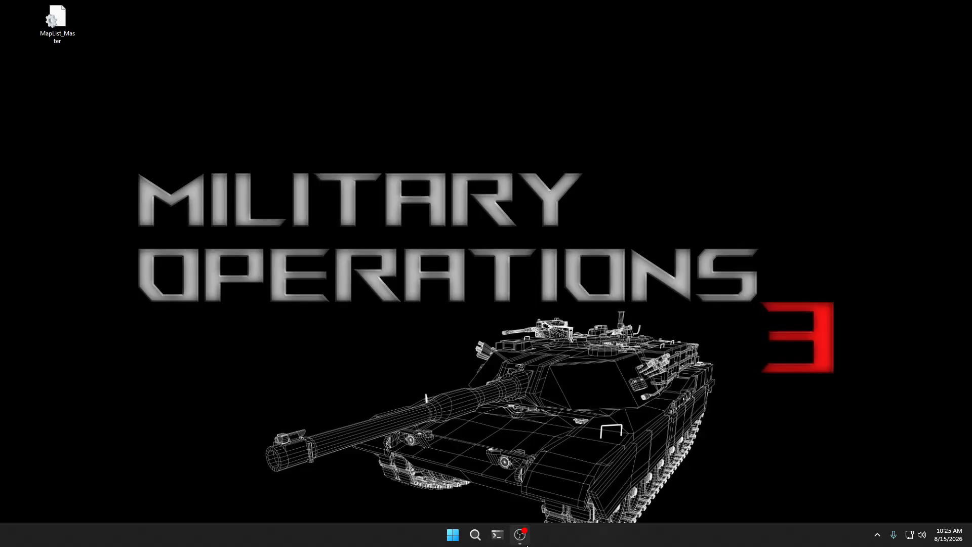
click(877, 534)
right_click(897, 484)
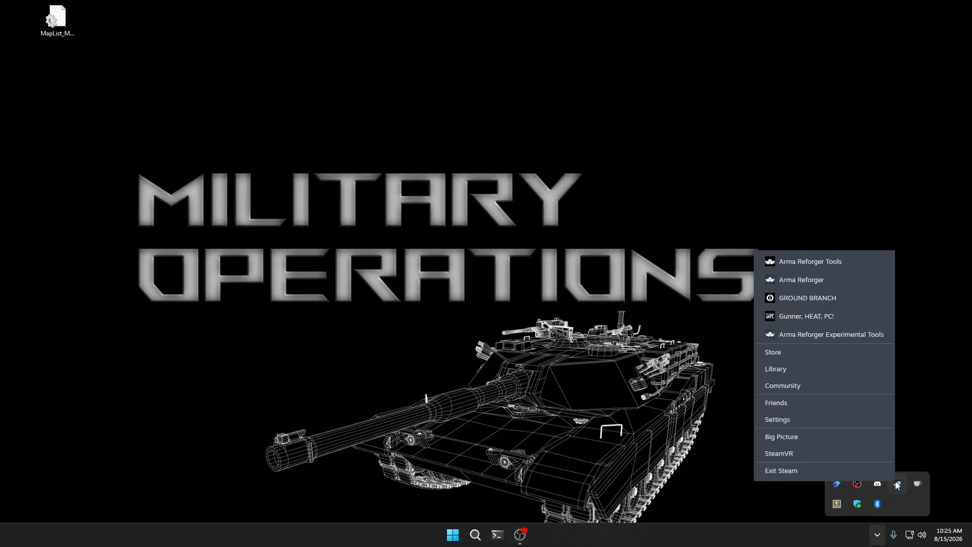
click(810, 261)
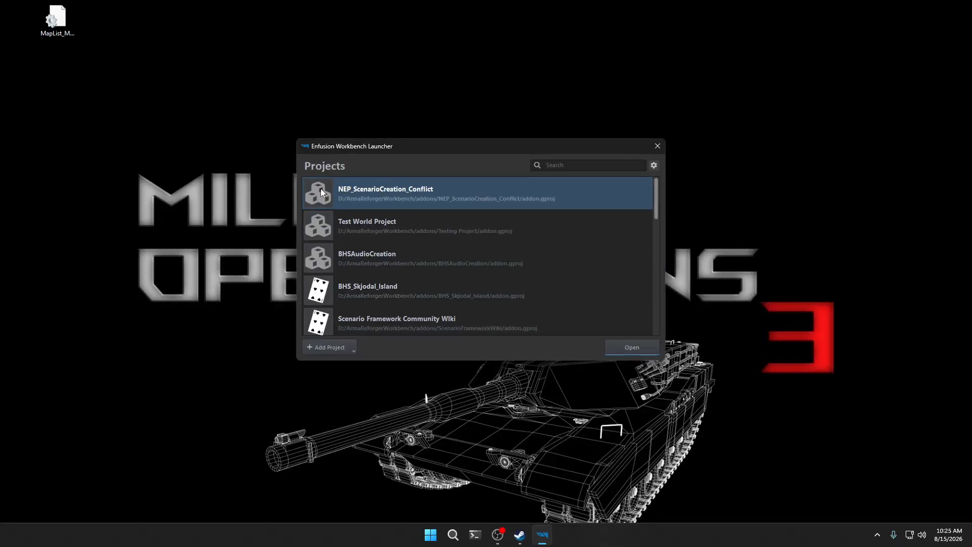
click(657, 146)
Switch to File Explorer and go to the addons folder in ArmaReforgerWorkbench on the D: drive
click(453, 535)
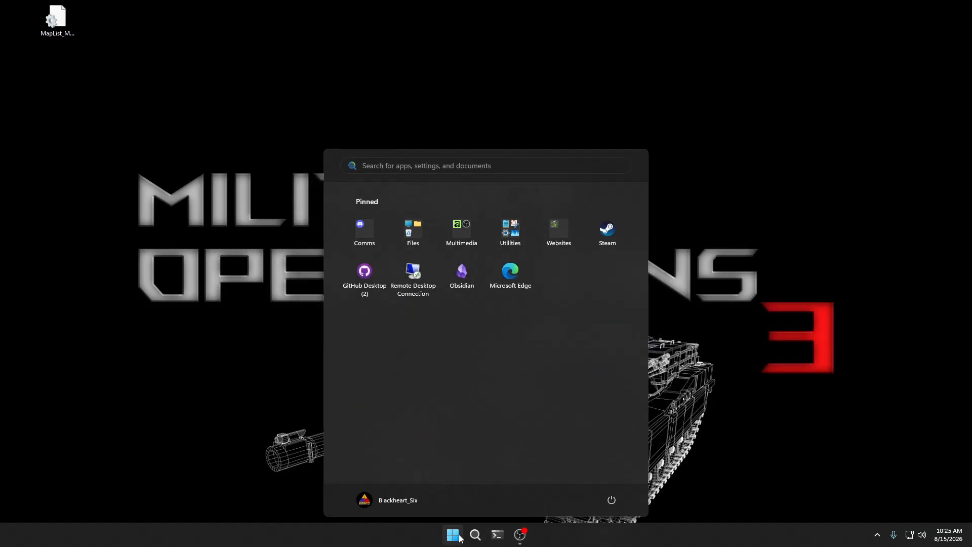
click(424, 223)
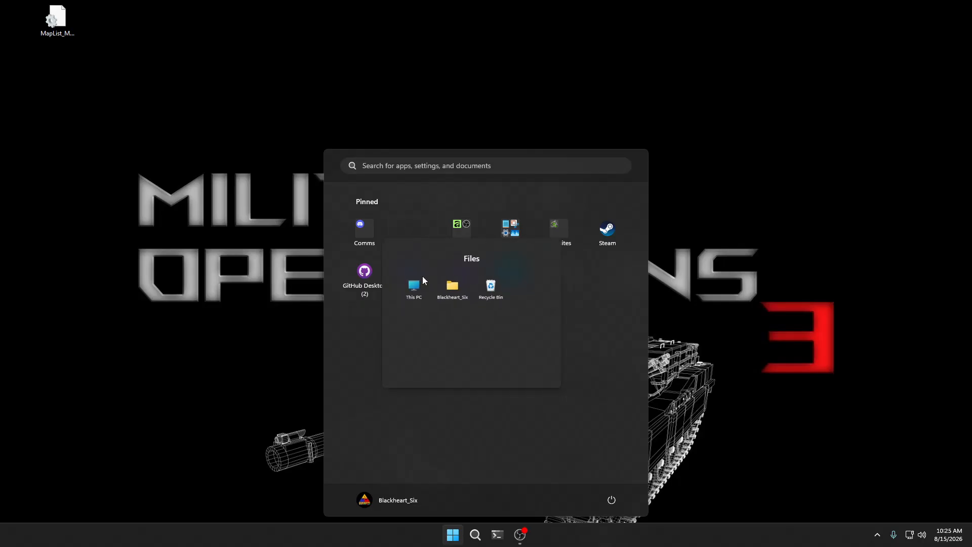
click(464, 311)
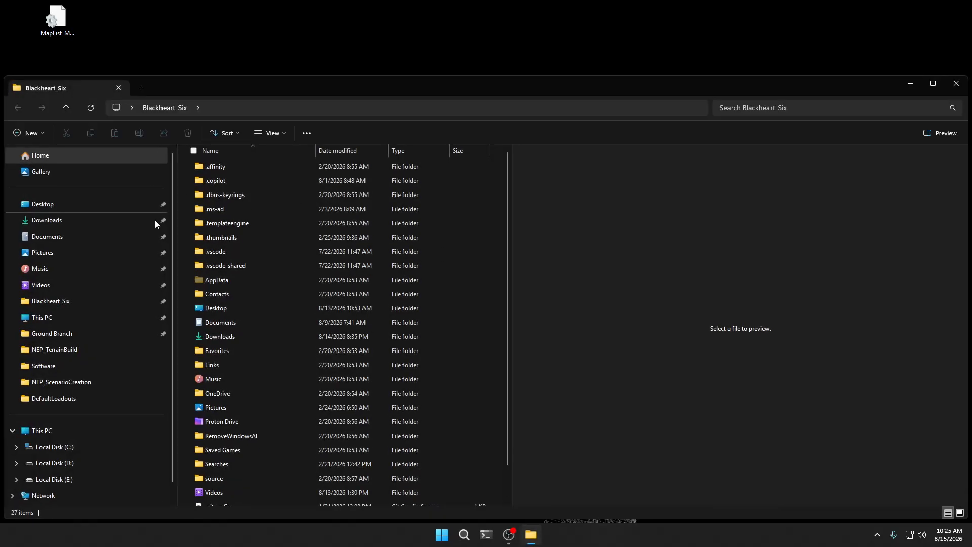
click(54, 464)
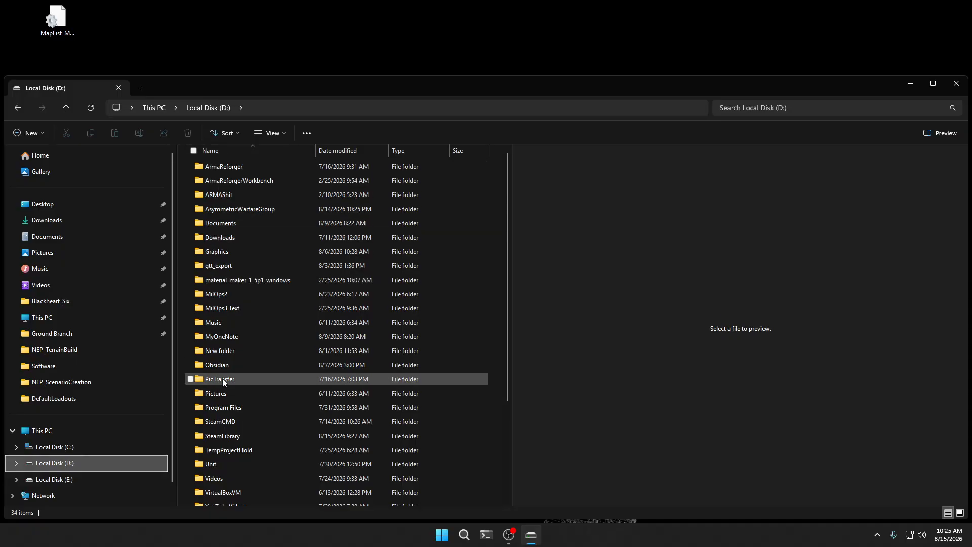
double_click(217, 182)
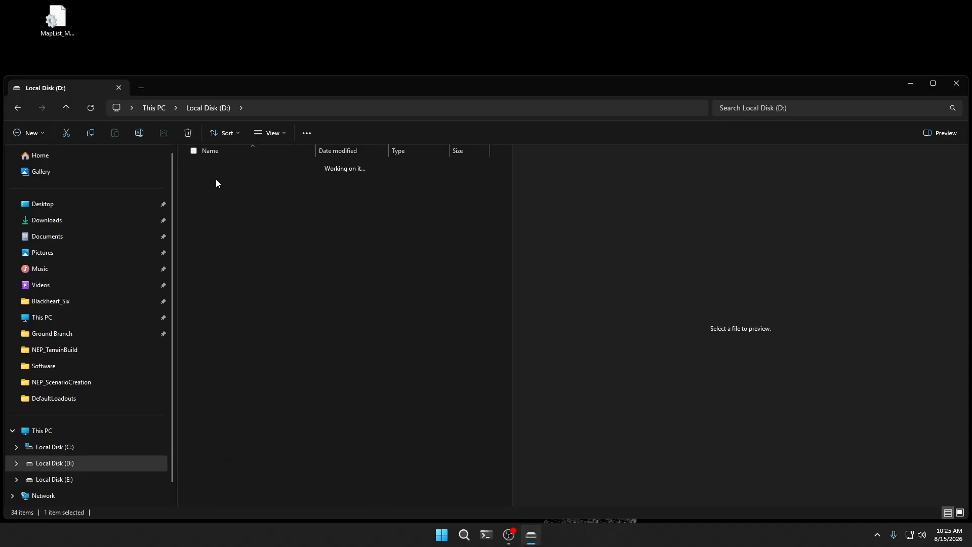
double_click(202, 167)
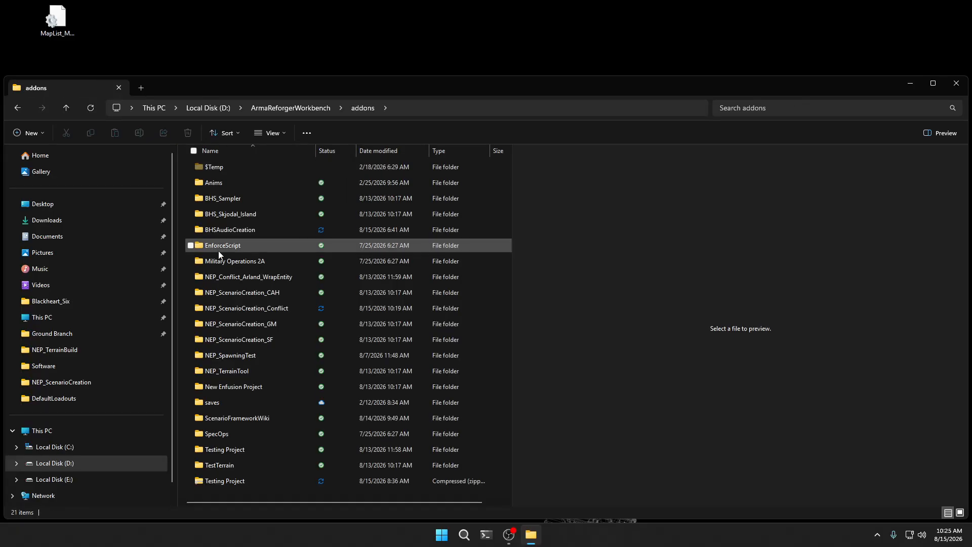
Rename the NEP_ScenarioCreation_Conflict project folder as BHS_26_MilOps_Conflict_Eden
click(223, 309)
click(215, 310)
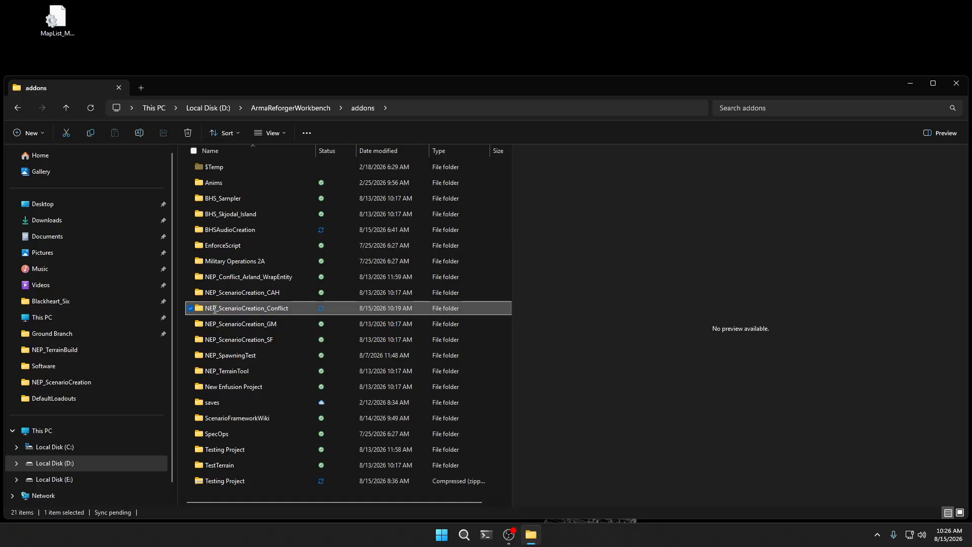
key(Right)
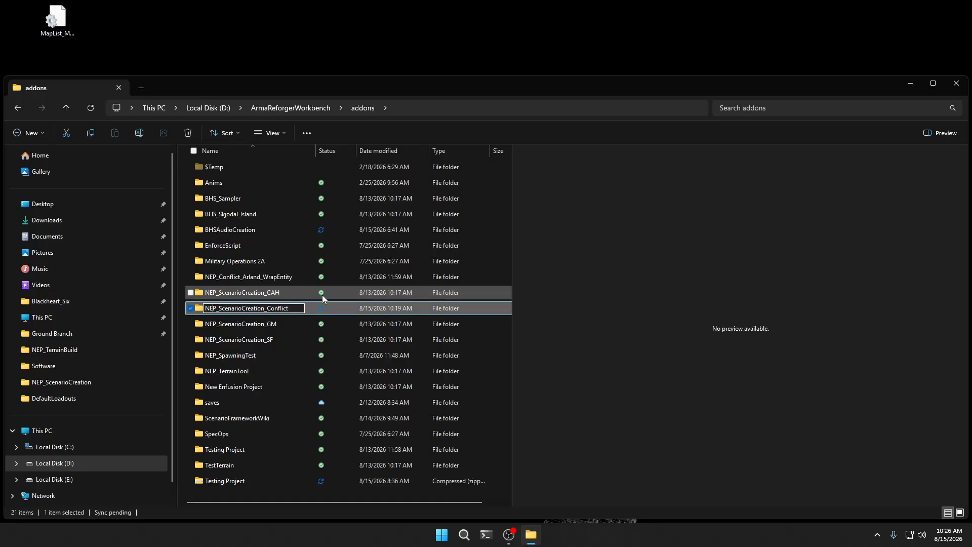
key(BackSpace)
key(BackSpace)
key(BackSpace)
text(BHS)
key(Right)
text(MilOps)
text(2)
key(BackSpace)
text(26_)
key(BackSpace)
key(BackSpace)
key(BackSpace)
key(BackSpace)
key(BackSpace)
key(BackSpace)
key(BackSpace)
key(BackSpace)
key(BackSpace)
key(BackSpace)
key(BackSpace)
key(BackSpace)
key(BackSpace)
key(BackSpace)
key(BackSpace)
key(BackSpace)
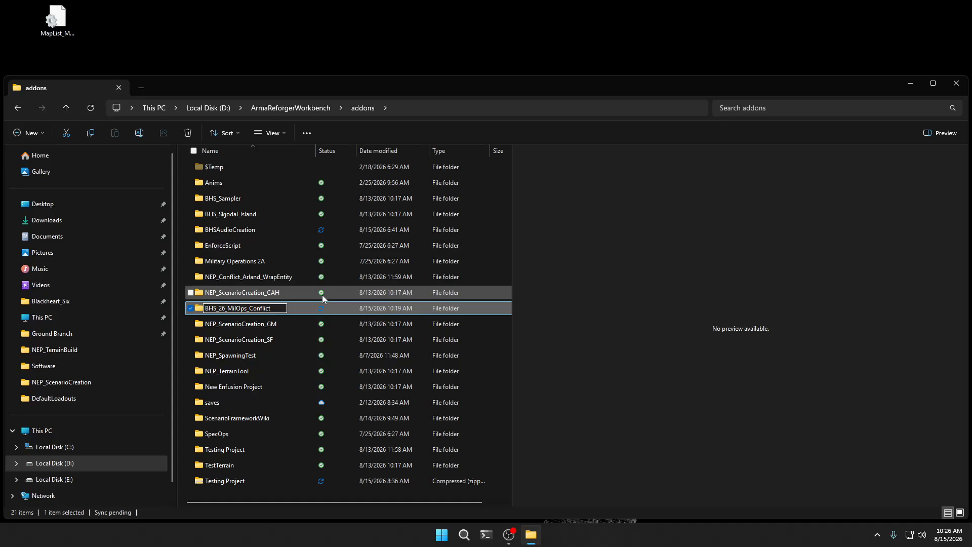
text(_Eden)
key(Return)
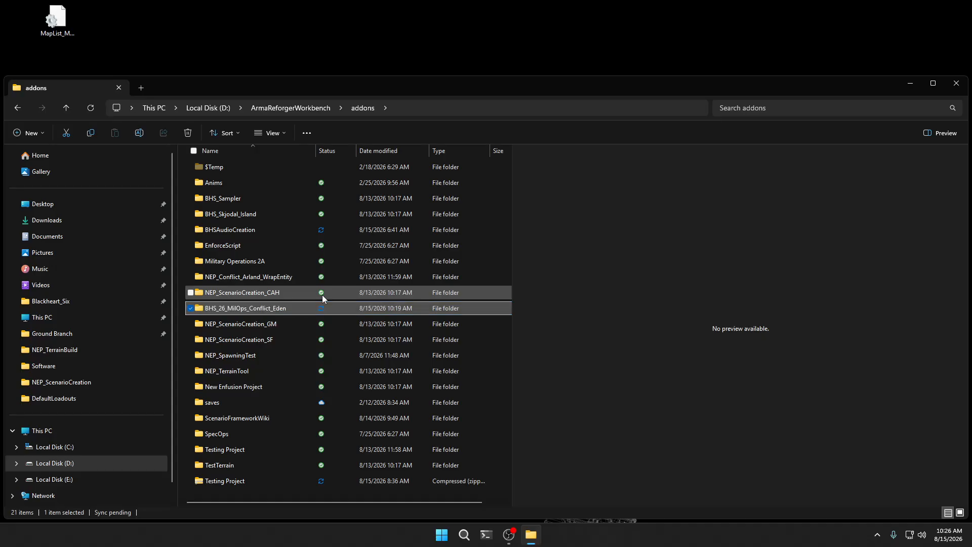
Open addon.gproj from the BHS_26_MilOps_Conflict_Eden folder in Visual Studio Code, using that app for this time only
double_click(198, 310)
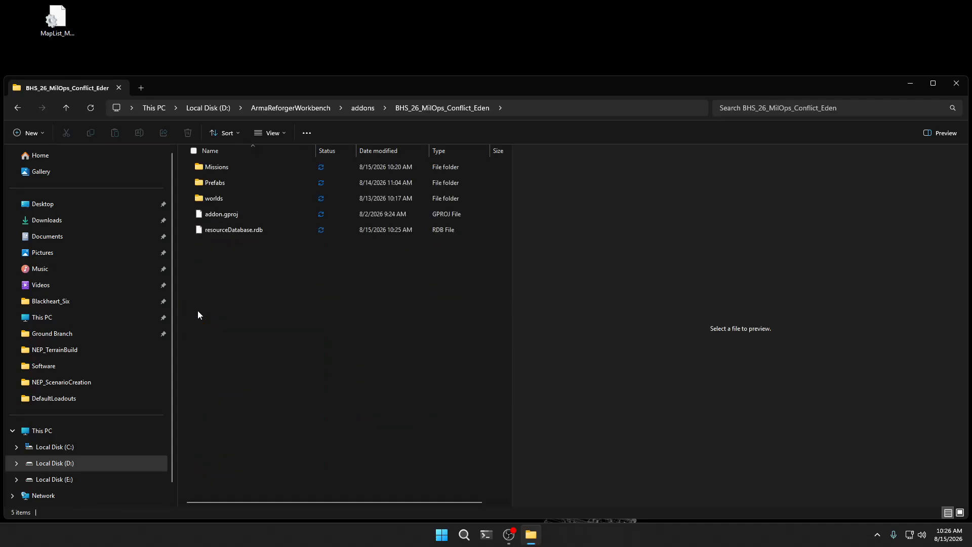
click(207, 214)
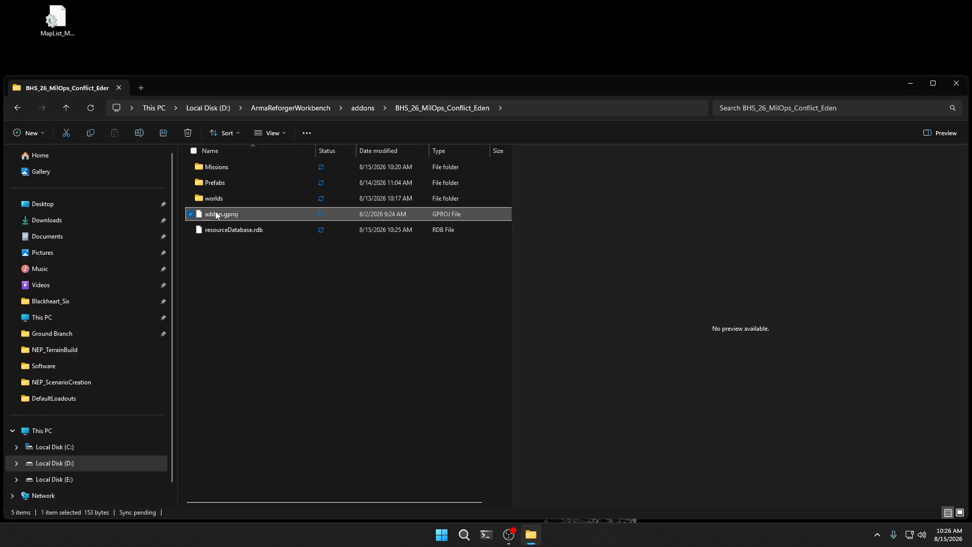
double_click(216, 215)
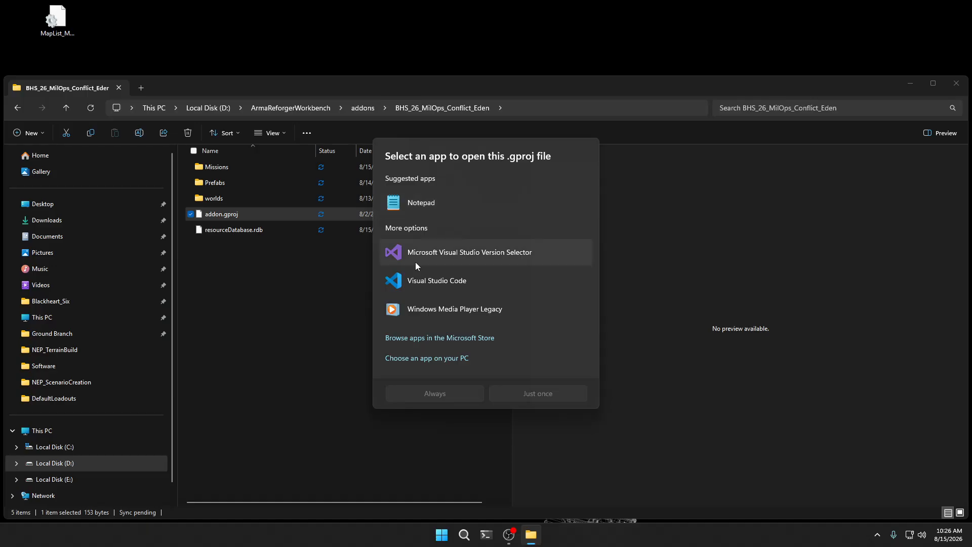
click(413, 286)
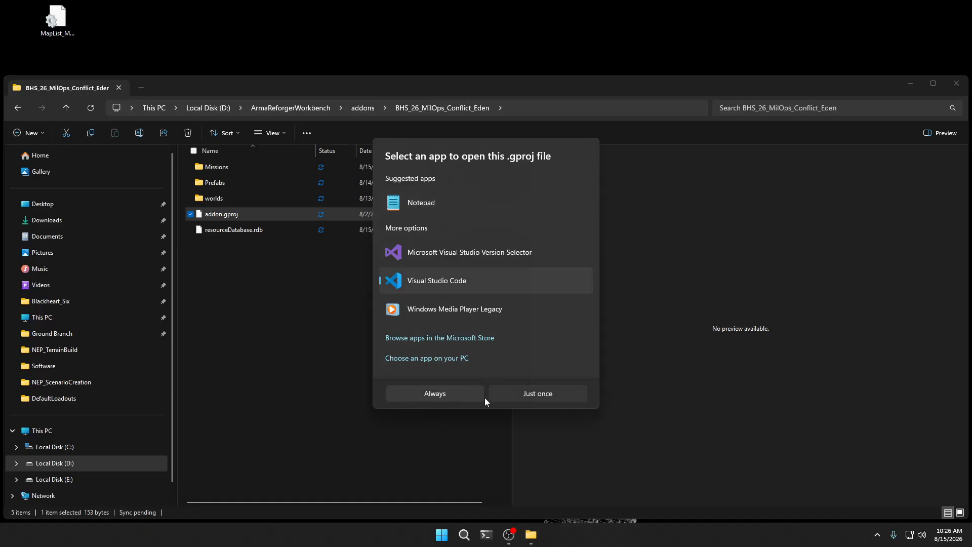
click(542, 398)
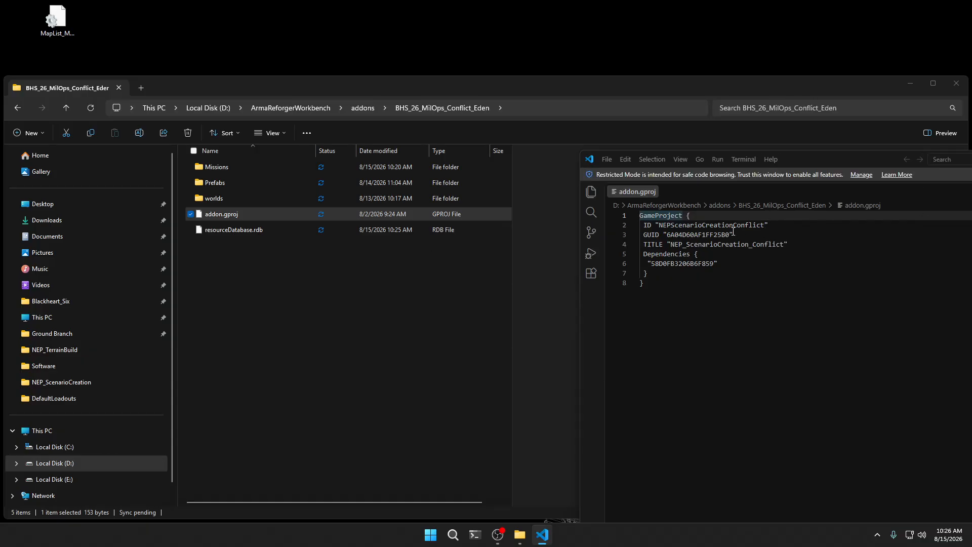
Change the project ID in addon.gproj to BHS_26_MilOps_Conflict
click(671, 226)
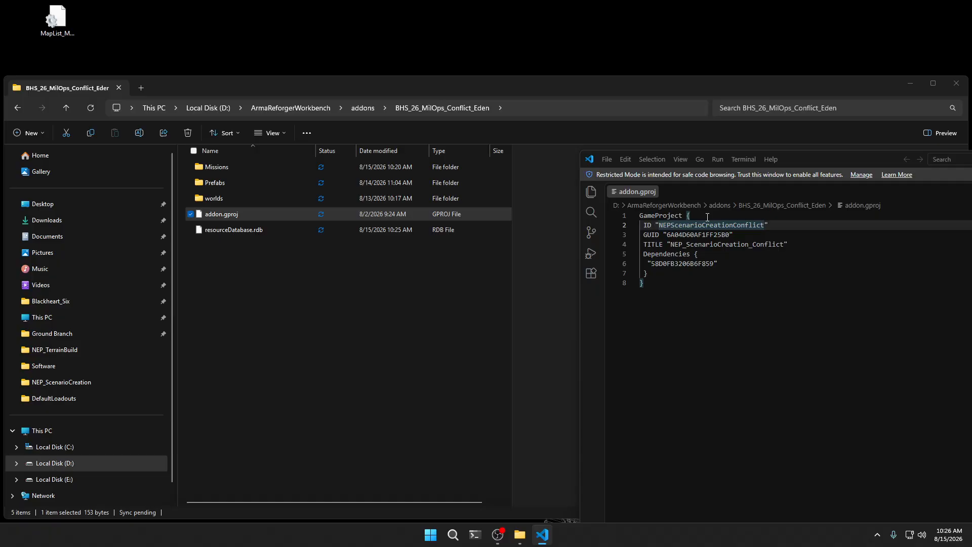
key(BackSpace)
key(BackSpace)
key(BackSpace)
text(BHS)
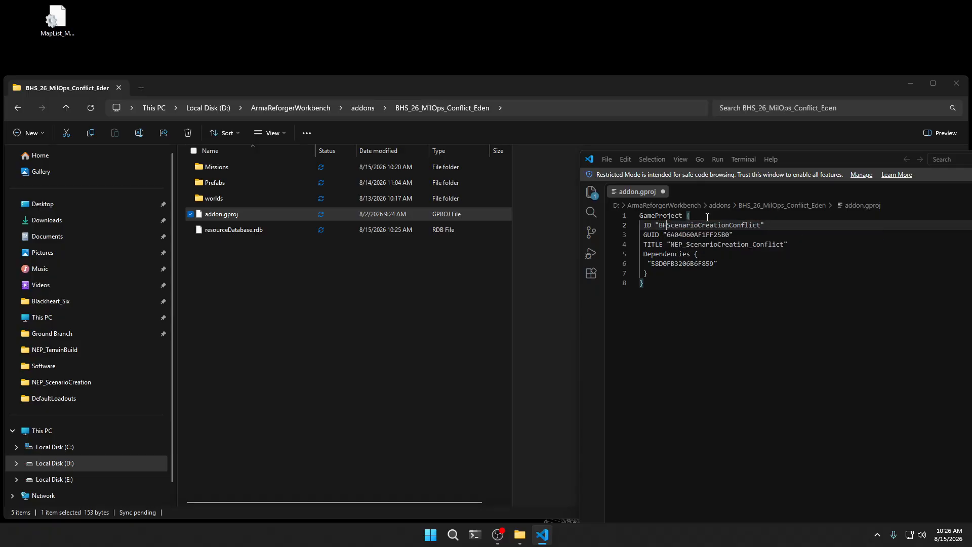
text(_26)
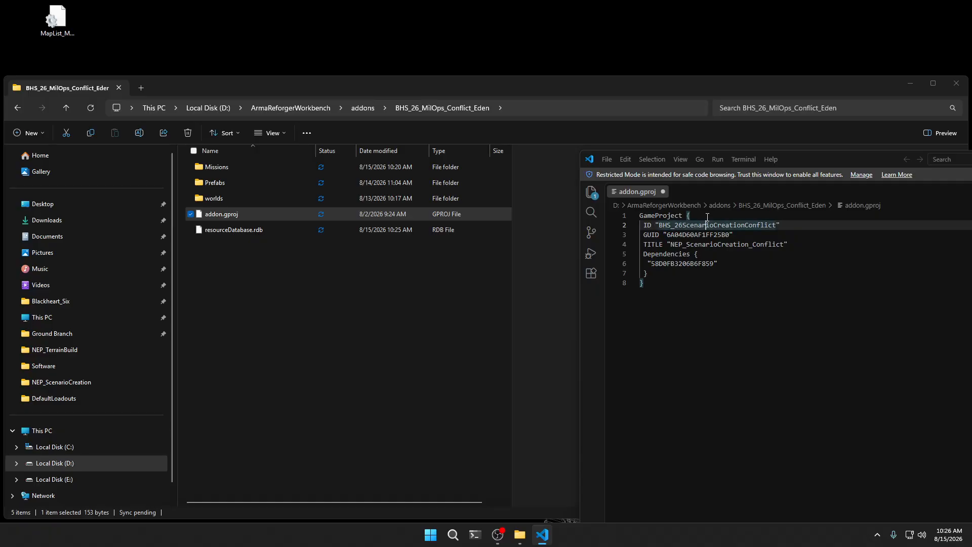
key(Right)
key(Right)
key(Right)
key(Right)
key(Right)
key(Right)
key(Right)
key(Right)
key(Right)
key(Right)
key(BackSpace)
key(BackSpace)
key(BackSpace)
key(BackSpace)
key(BackSpace)
key(BackSpace)
key(BackSpace)
key(BackSpace)
key(BackSpace)
key(BackSpace)
key(BackSpace)
key(BackSpace)
key(BackSpace)
key(BackSpace)
key(BackSpace)
key(BackSpace)
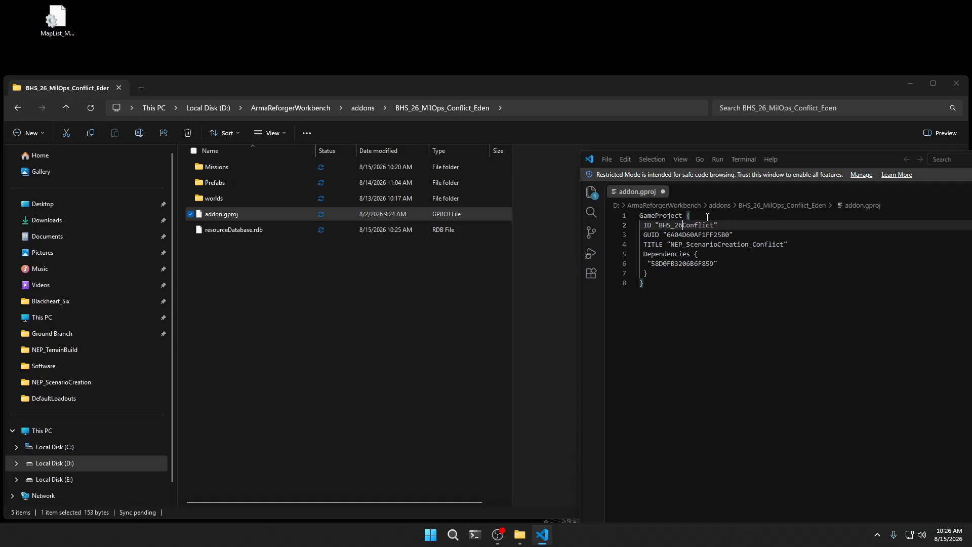
text(_MilOps_)
Replace the TITLE value in addon.gproj with "Military Operations Conflict Everon 2026" and save the file
drag(785, 244, 671, 245)
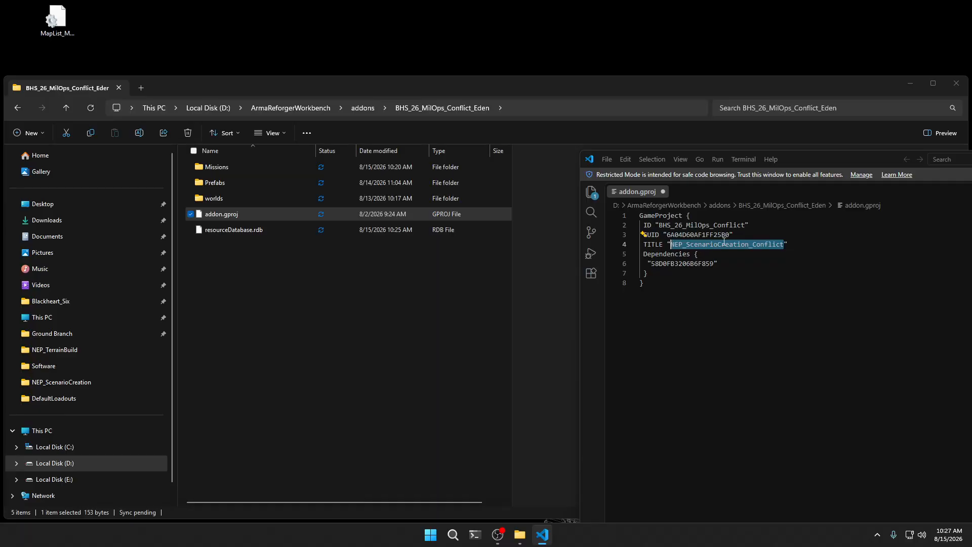
text(Military)
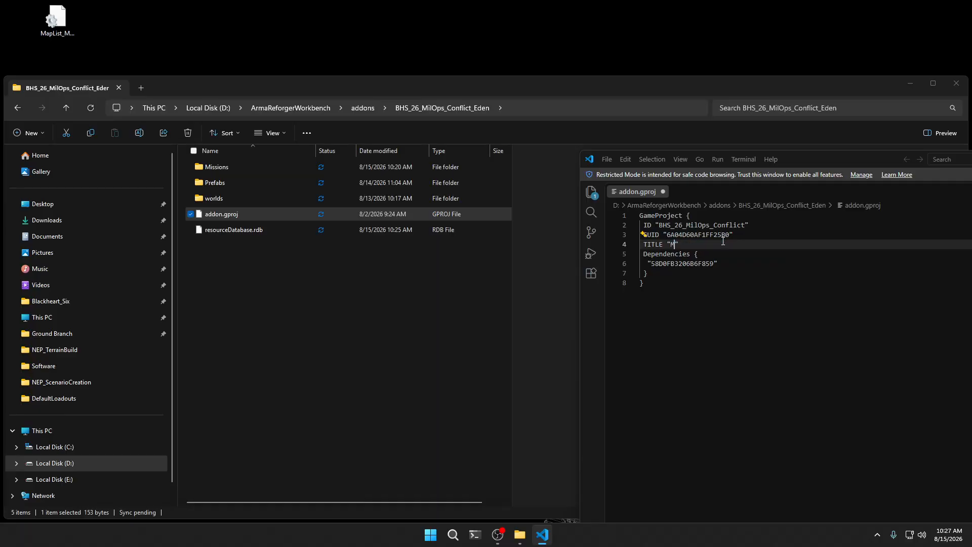
text( Operations Co)
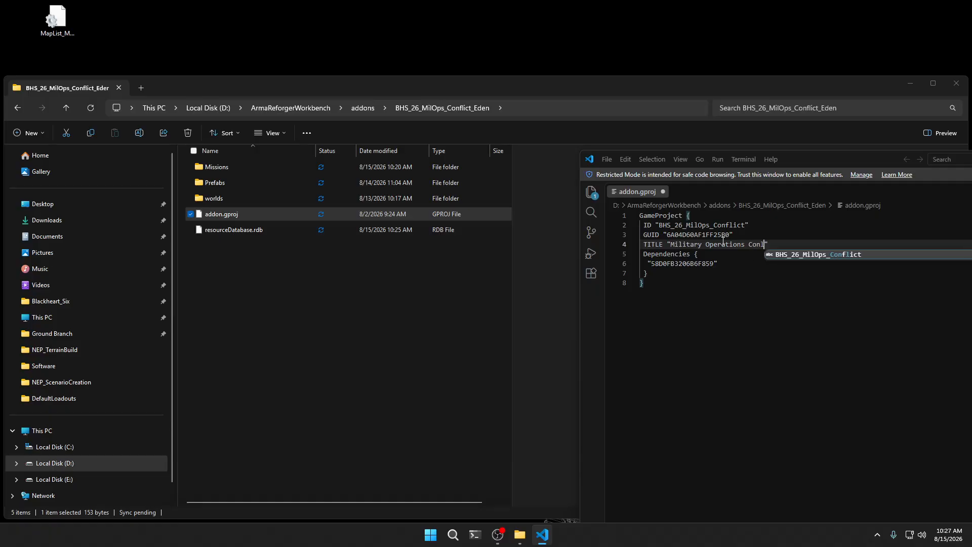
text(nflic)
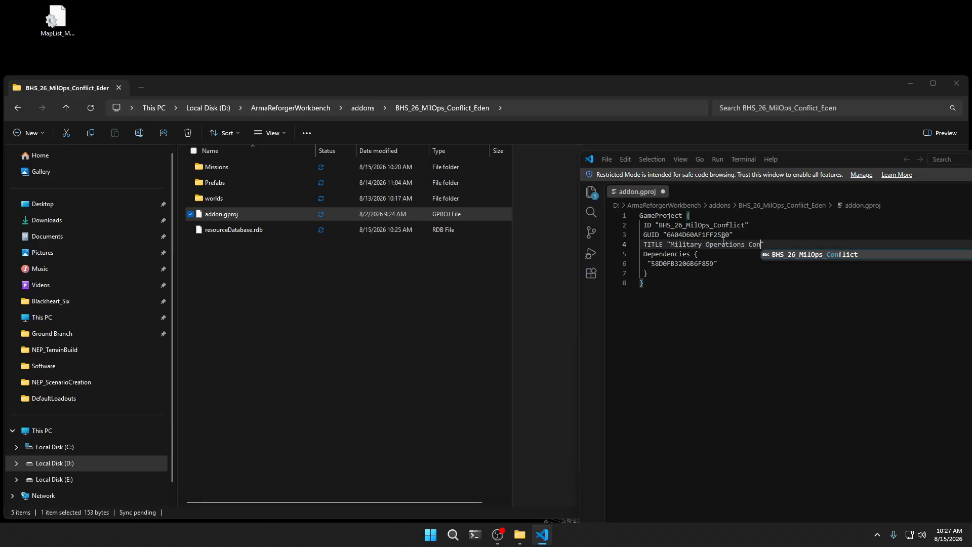
text(t )
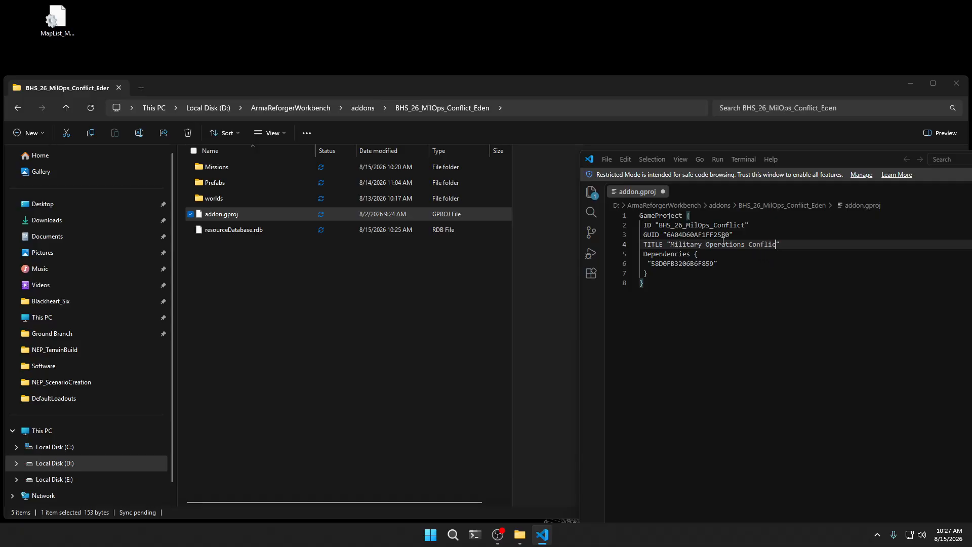
text(Even)
text(on )
text(2026)
double_click(665, 247)
key(ctrl+s)
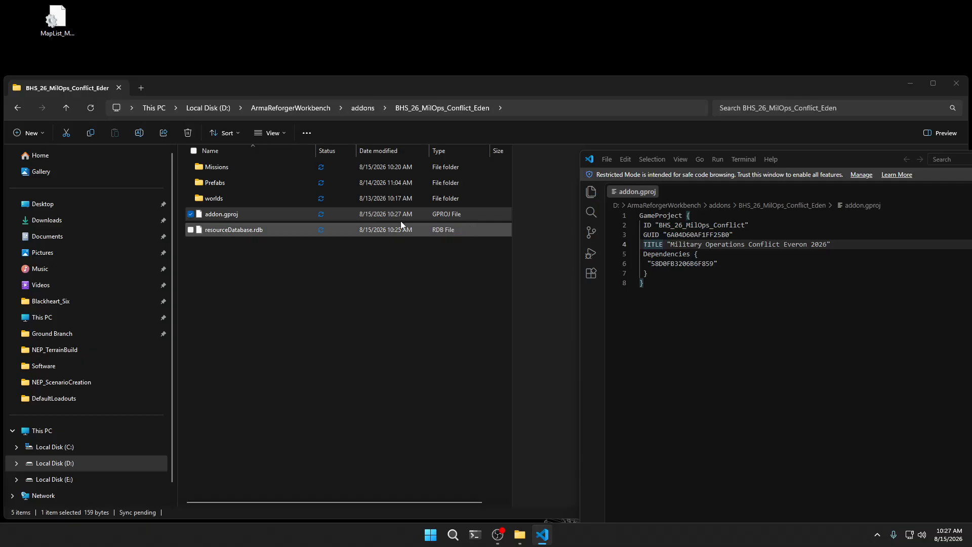
Return to File Explorer and rename the NEP_SC_Campaign folder inside the project's worlds folder as BHS_SC_Campaign
double_click(219, 198)
click(229, 167)
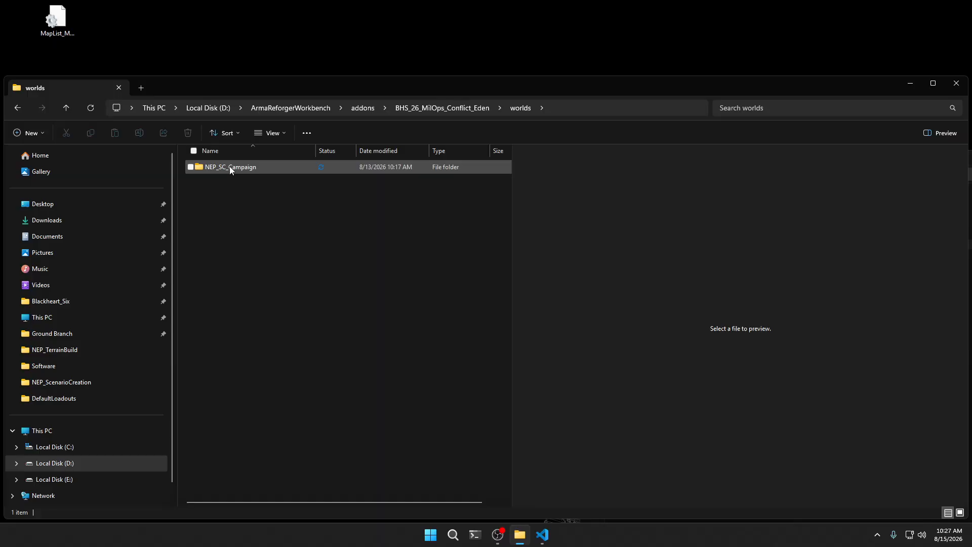
click(215, 169)
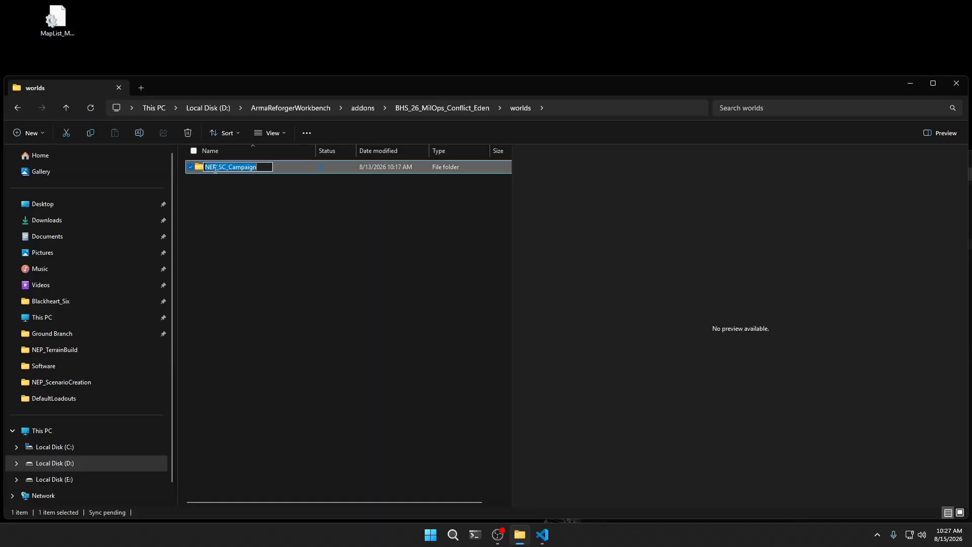
click(215, 169)
key(BackSpace)
key(BackSpace)
key(BackSpace)
text(BH2)
key(BackSpace)
text(S)
key(Return)
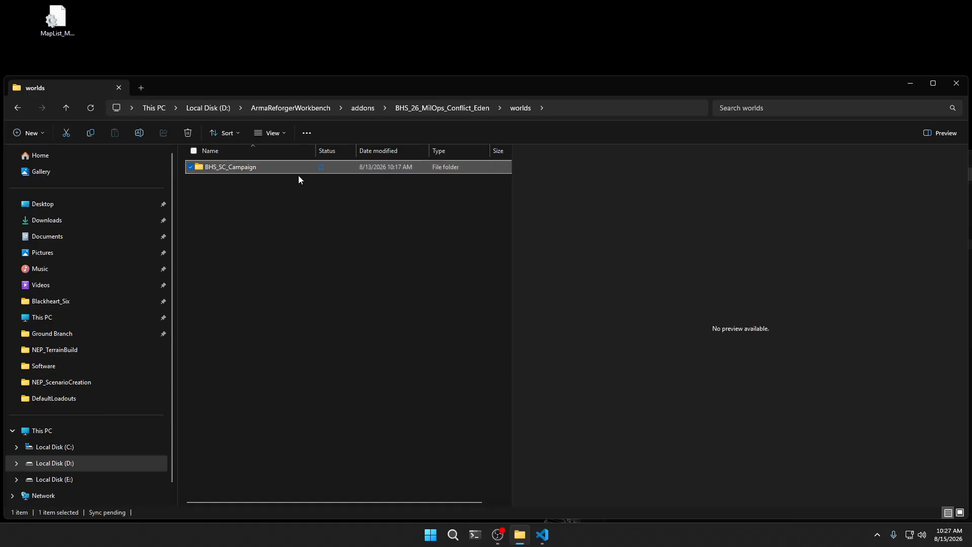
Inside BHS_SC_Campaign, rename the NEP_SC_Campaign_Layers folder as BHS_SC_Campaign_Layers
double_click(222, 167)
click(224, 165)
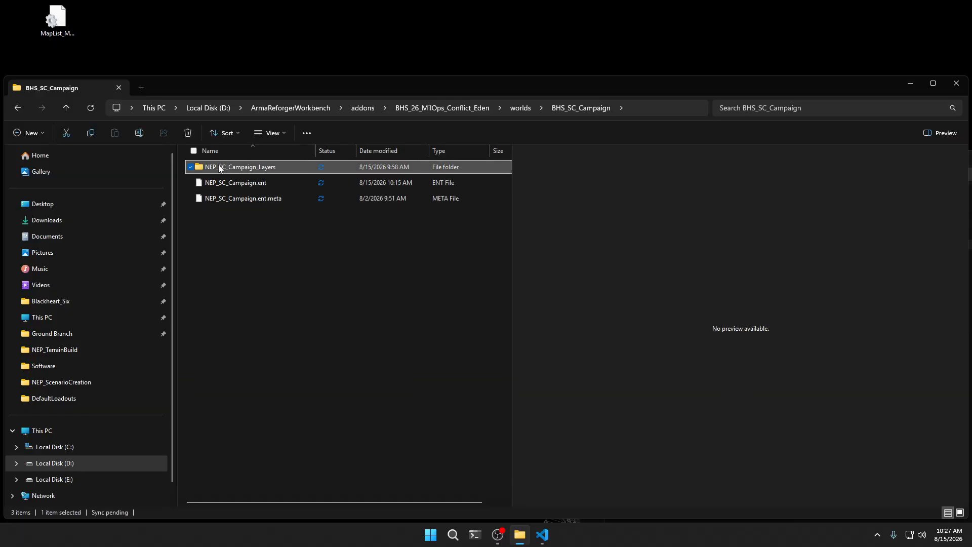
click(216, 169)
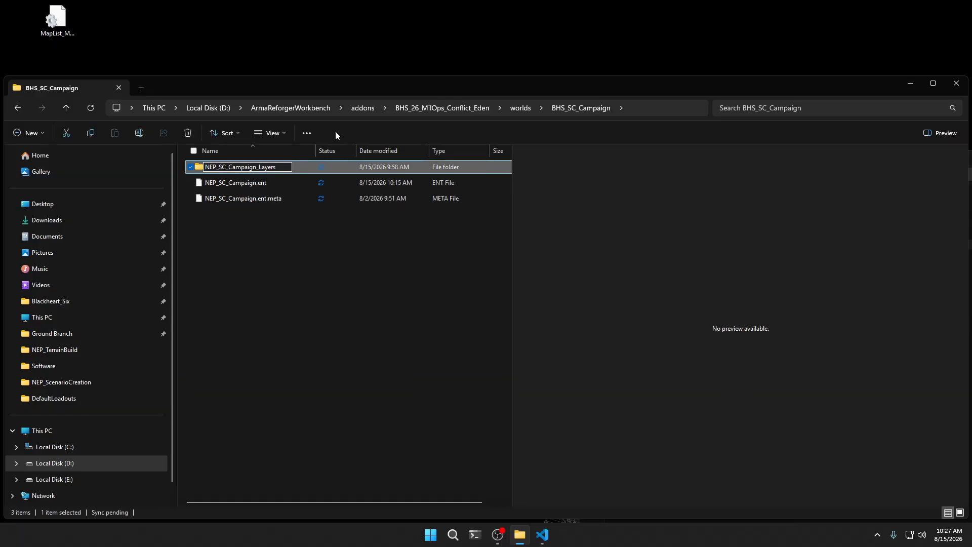
key(BackSpace)
key(BackSpace)
key(BackSpace)
text(BHS)
Rename the world file NEP_SC_Campaign.ent as BHS_SC_Campaign.ent
click(214, 184)
click(215, 183)
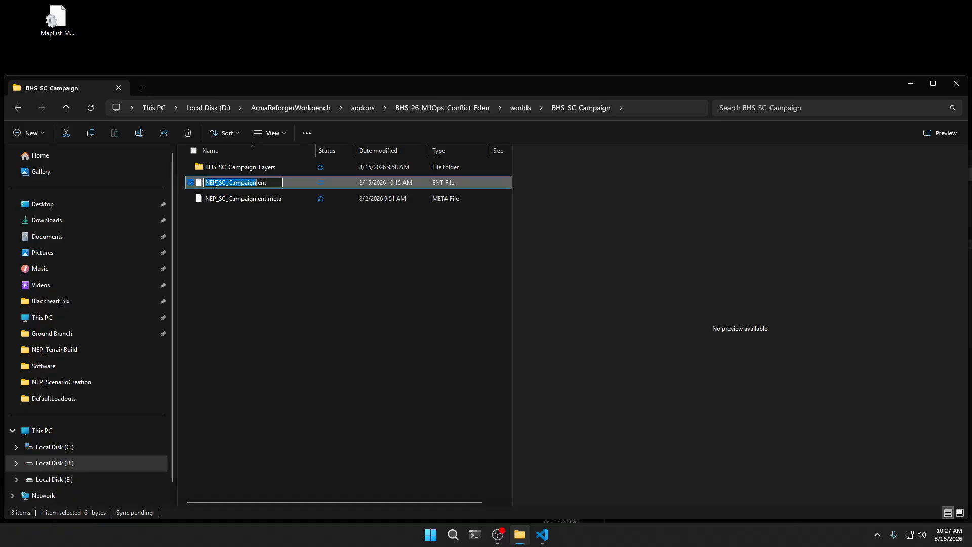
click(217, 182)
key(BackSpace)
key(BackSpace)
key(BackSpace)
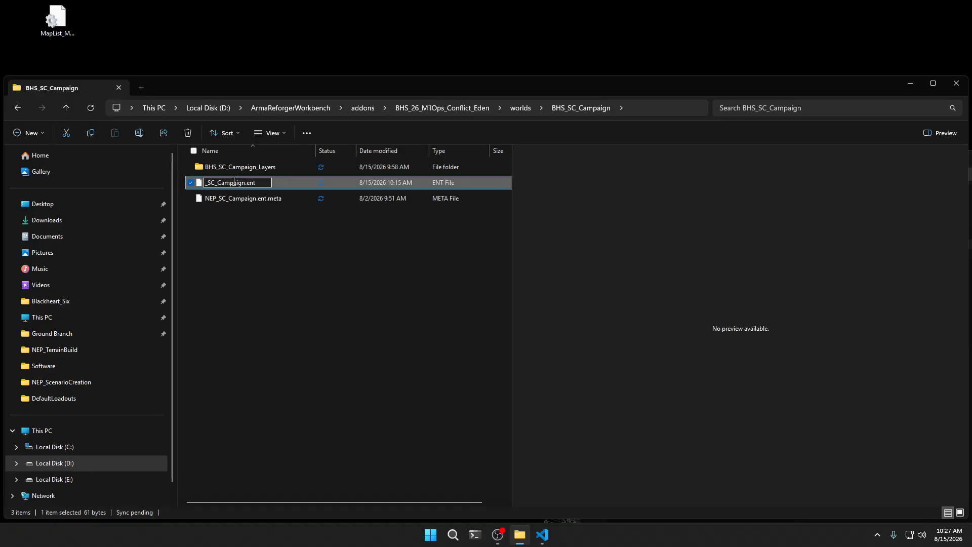
text(BHS)
key(Return)
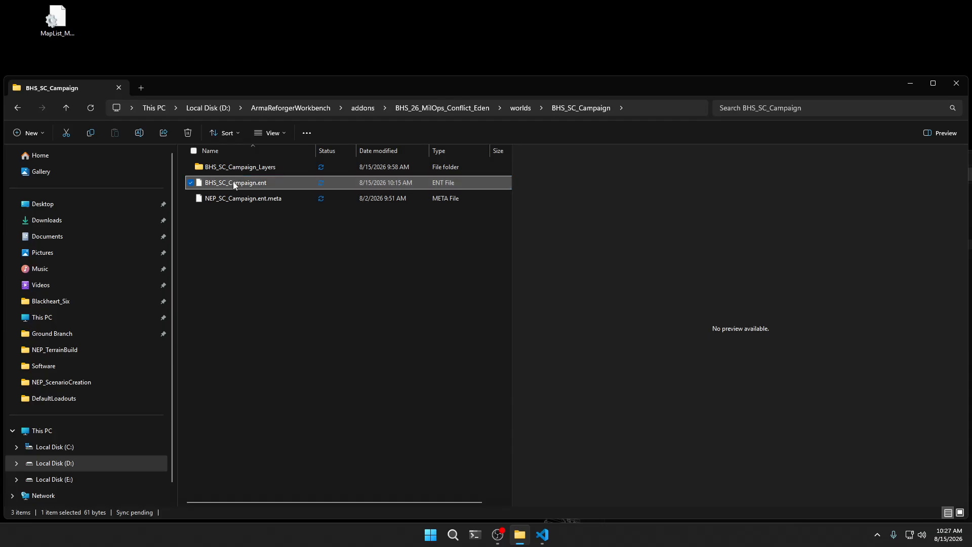
Rename NEP_SC_Campaign.ent.meta as BHS_SC_Campaign.ent.meta
click(215, 199)
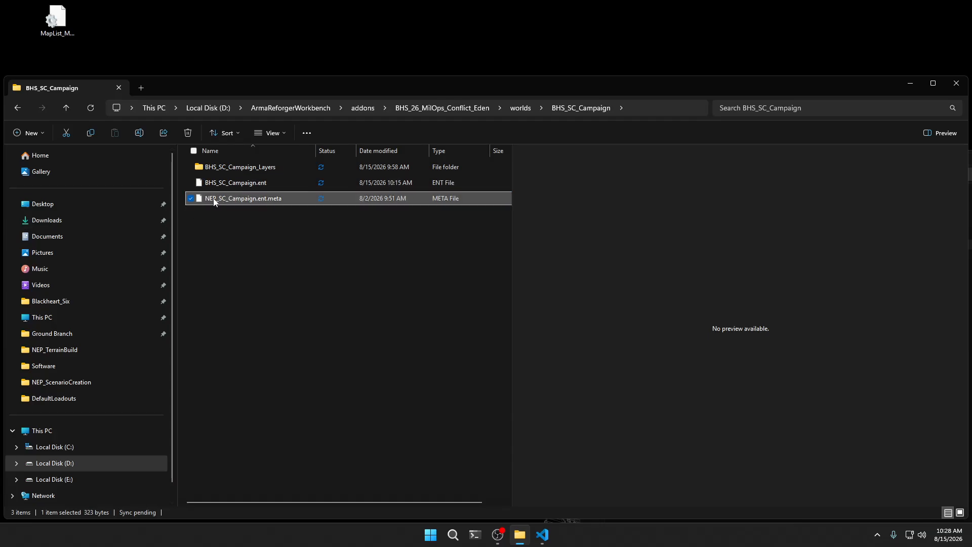
double_click(216, 199)
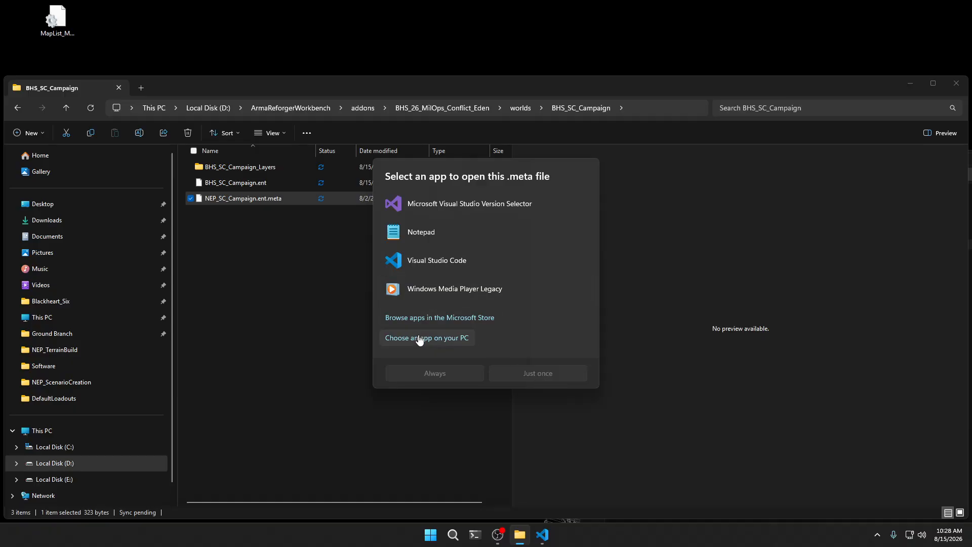
click(332, 320)
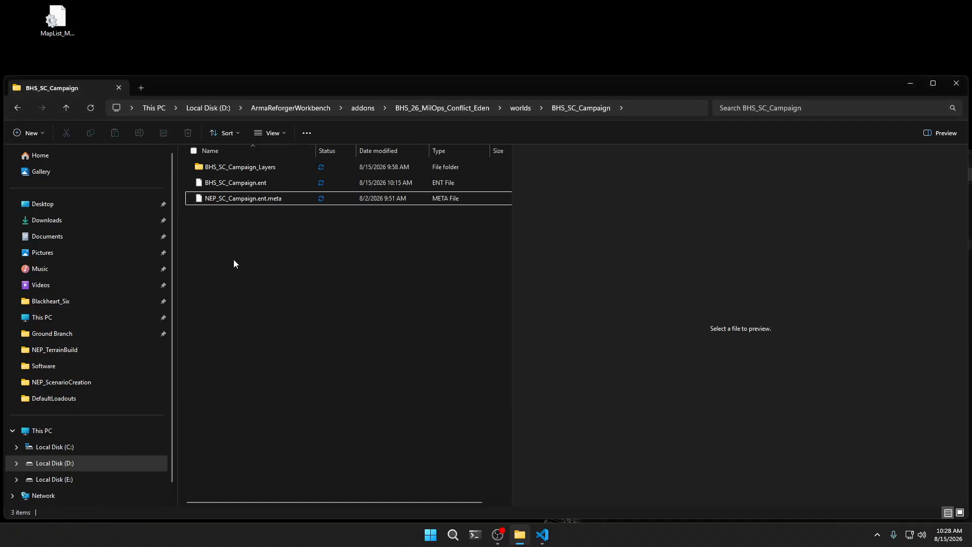
click(214, 199)
key(Home)
key(Delete)
key(Delete)
key(Delete)
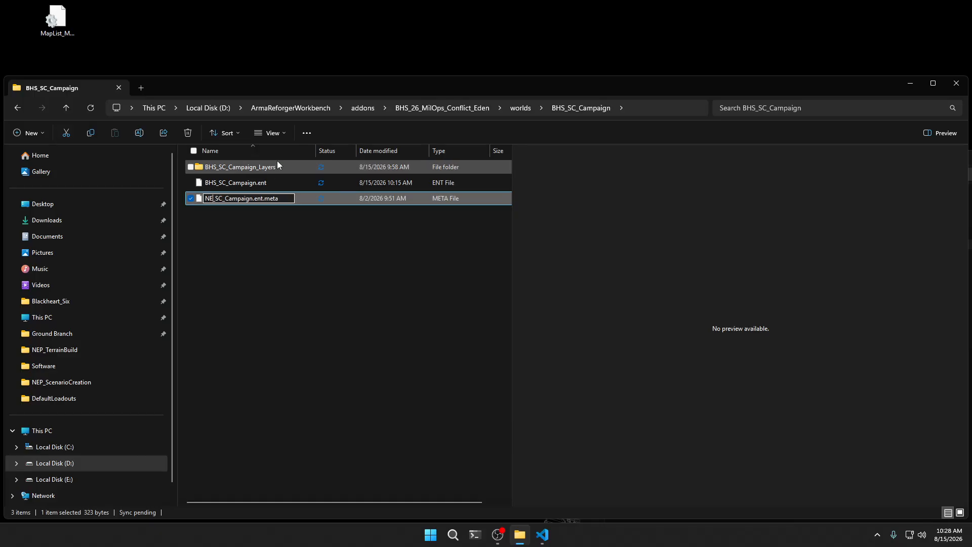
text(BHS)
key(Return)
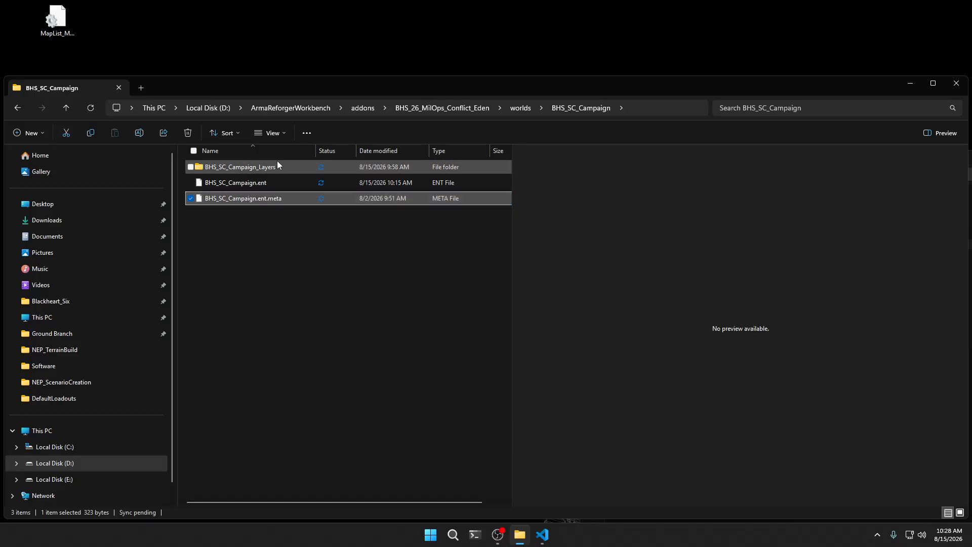
Check the layer files inside BHS_SC_Campaign_Layers and return to the addons folder
double_click(201, 168)
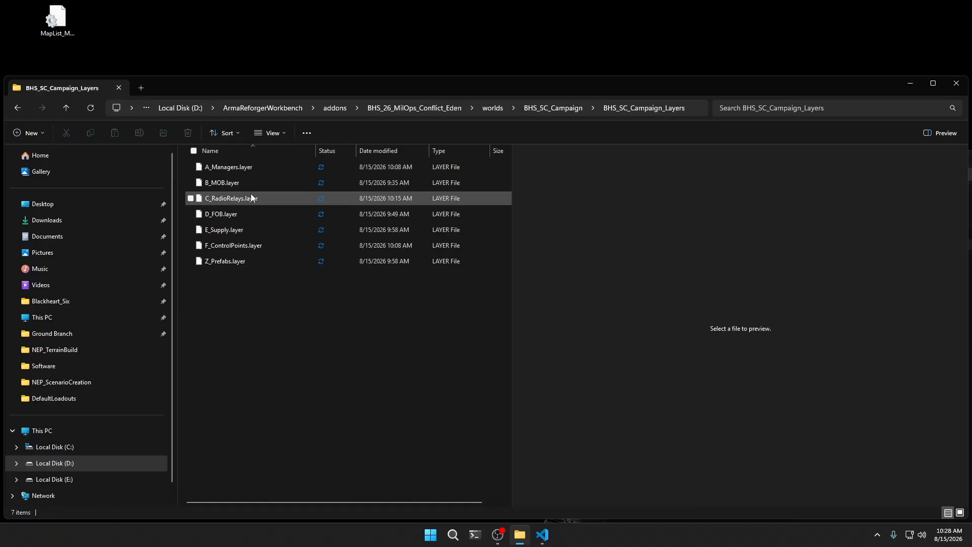
click(403, 106)
click(374, 106)
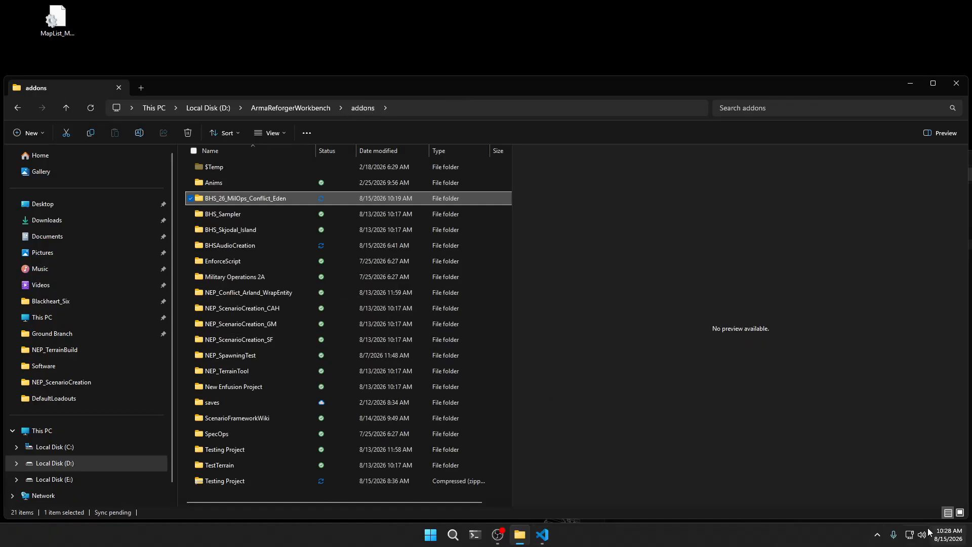
Launch Arma Reforger Tools through Steam
click(878, 534)
right_click(897, 486)
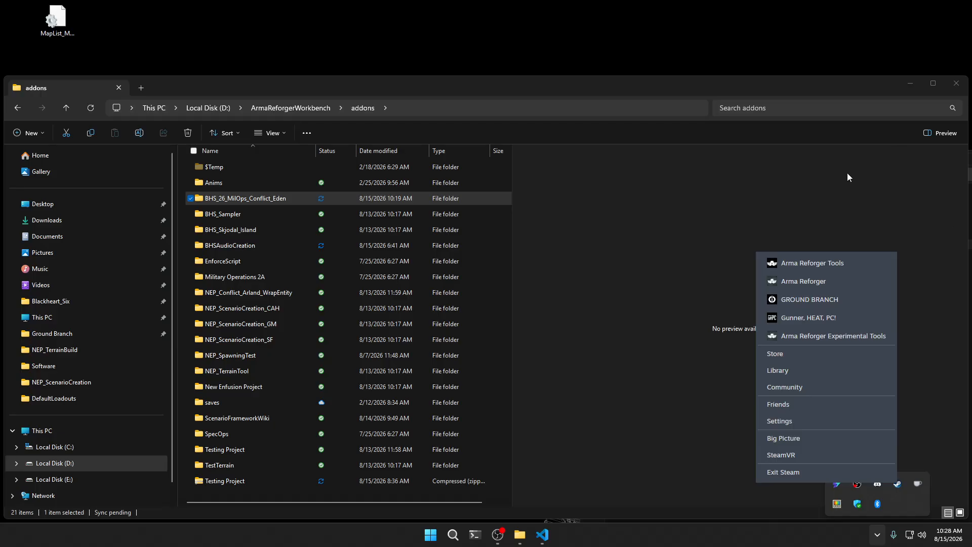
click(808, 264)
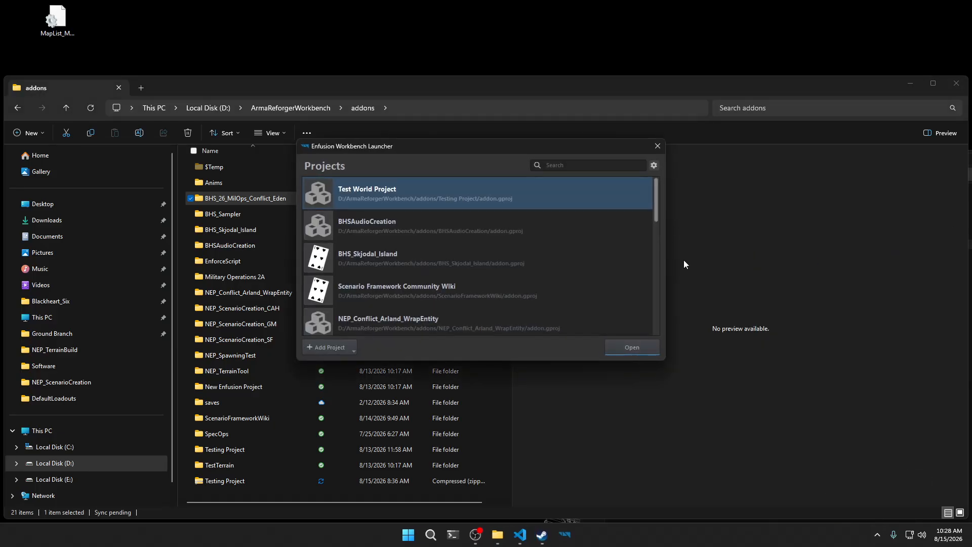
Add the existing project file from addons/BHS_26_MilOps_Conflict_Eden to the Workbench Launcher's project list
scroll(390, 275, down, 3)
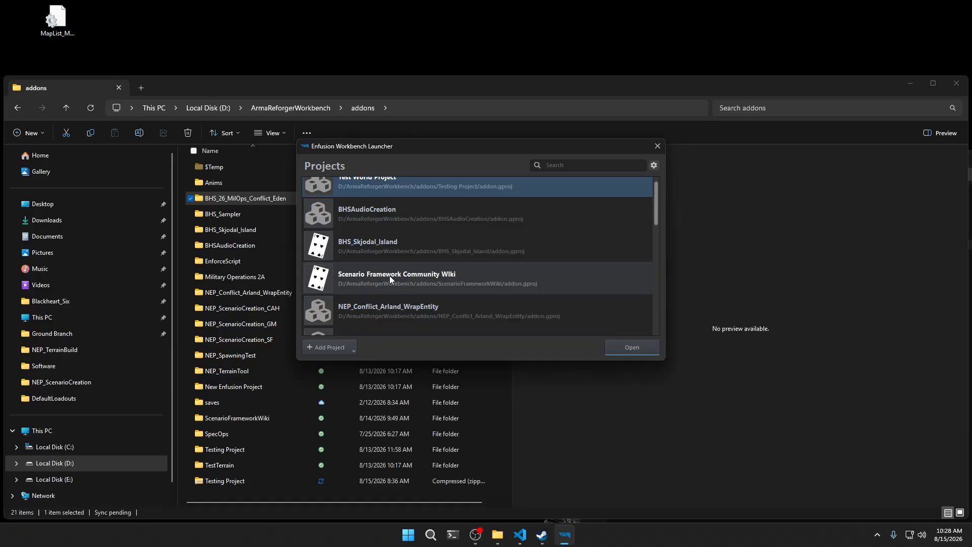
click(348, 349)
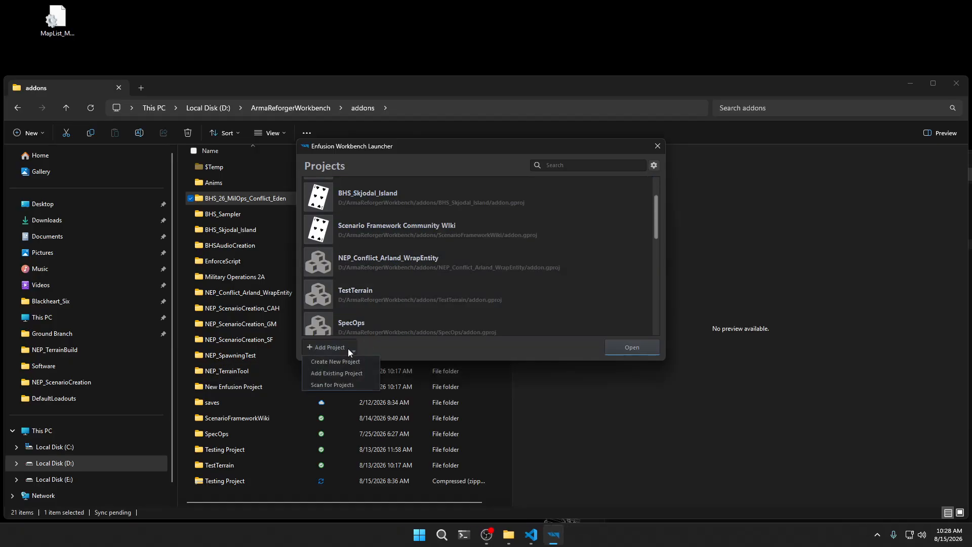
click(338, 374)
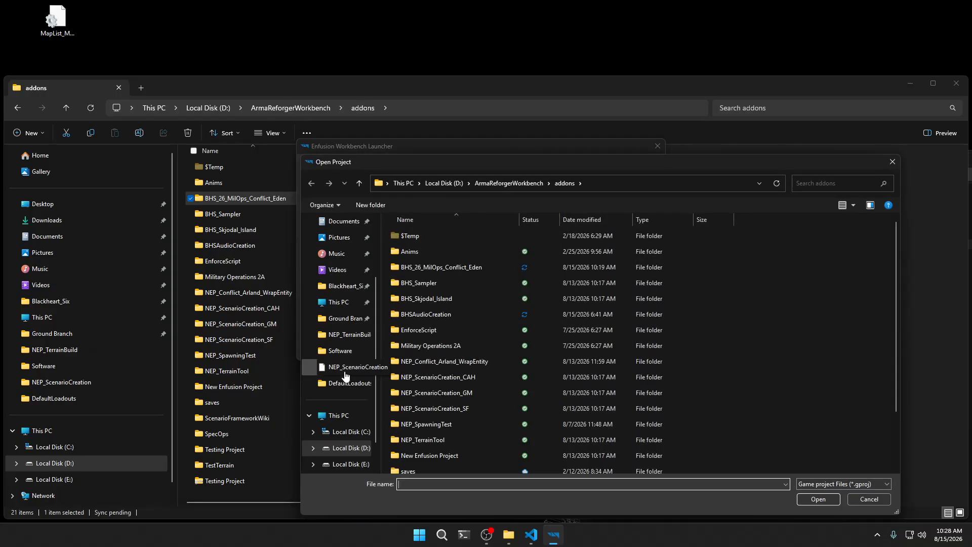
click(349, 448)
double_click(430, 250)
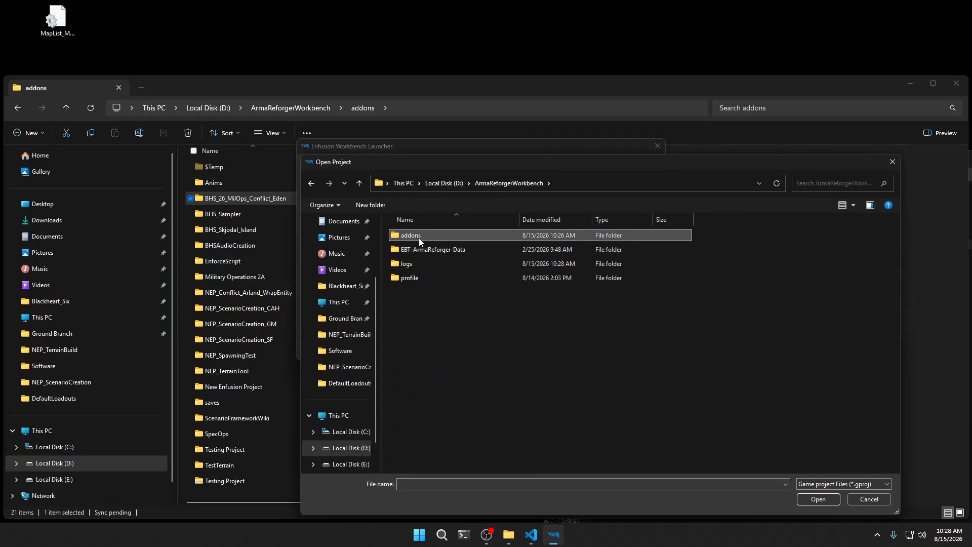
double_click(418, 237)
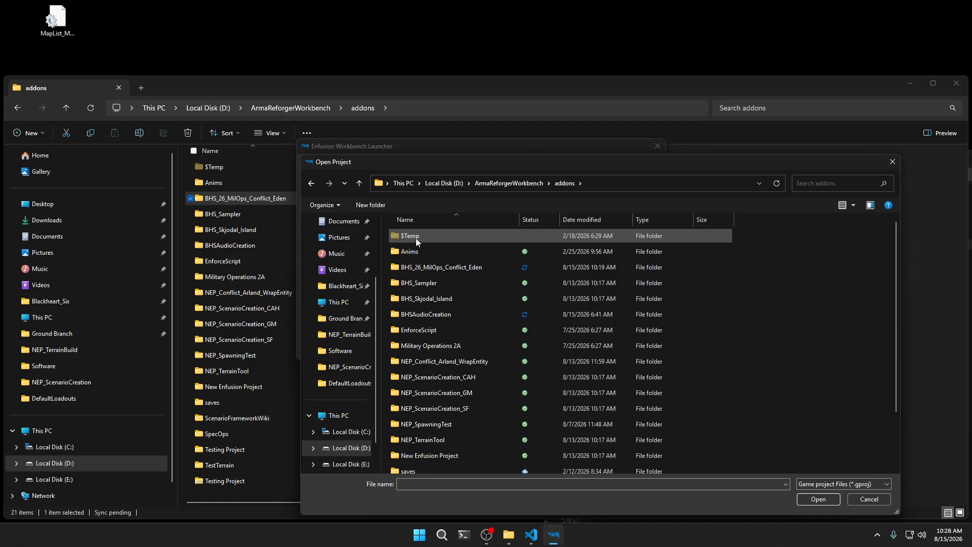
double_click(410, 267)
double_click(411, 282)
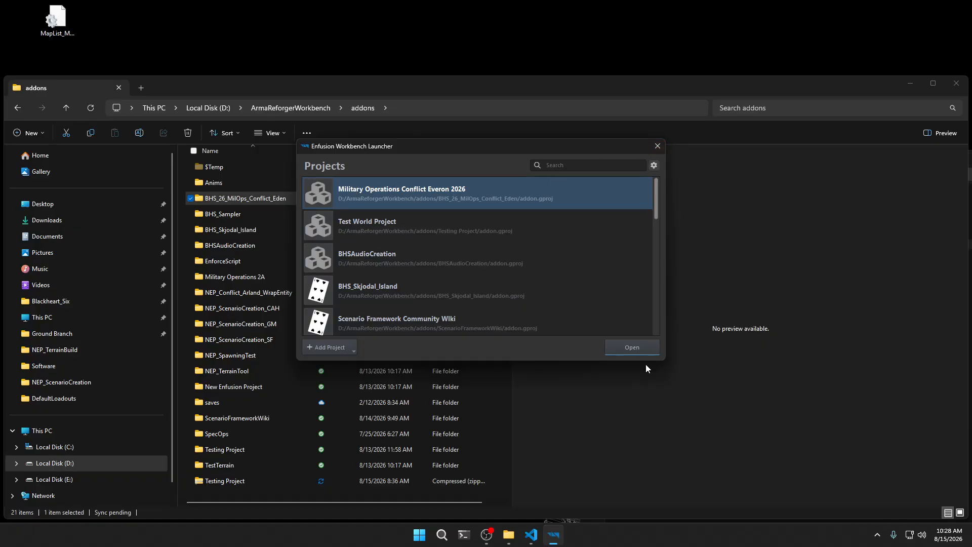
Open the Military Operations Conflict Everon 2026 project in Enfusion Workbench
right_click(311, 191)
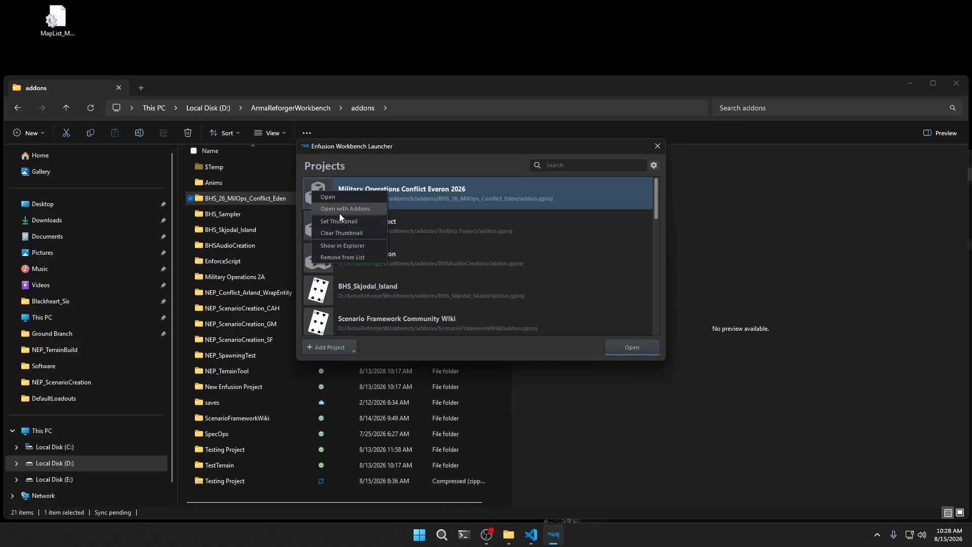
click(362, 176)
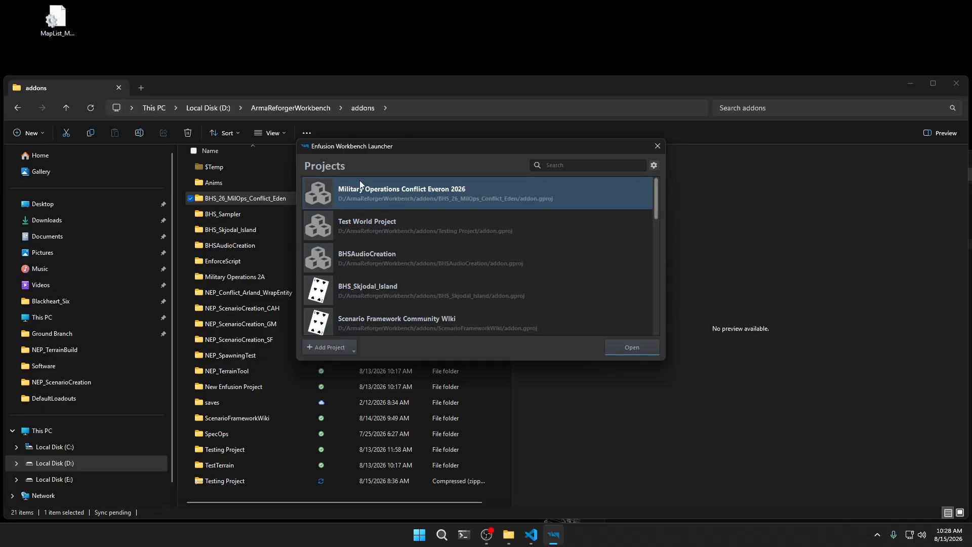
click(631, 347)
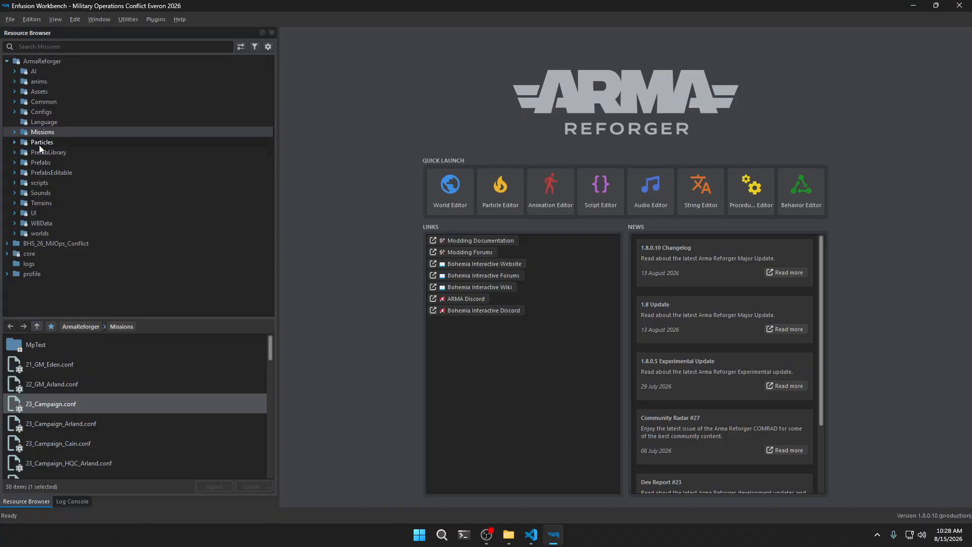
Examine the Missions, Prefabs and worlds folders of BHS_26_MilOps_Conflict, and check the log console for errors
click(7, 243)
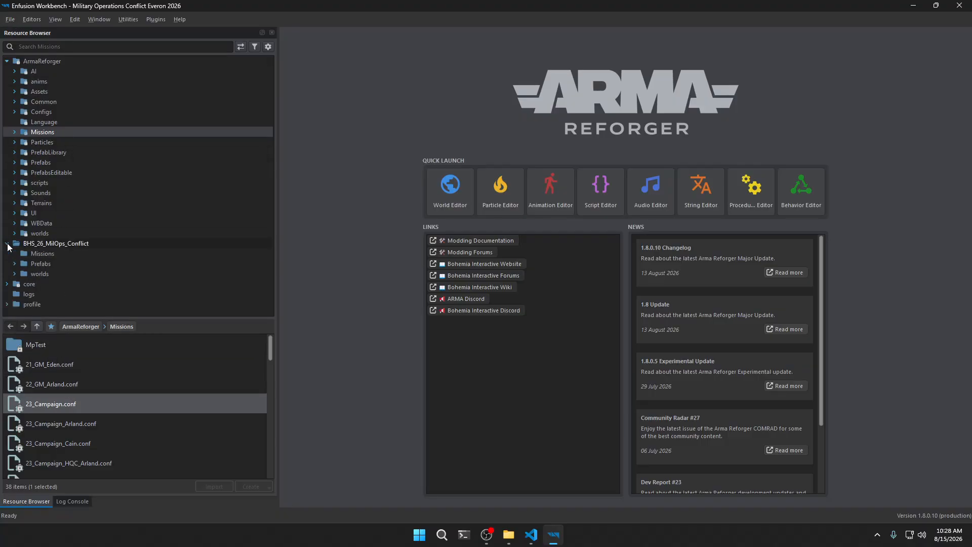
click(42, 254)
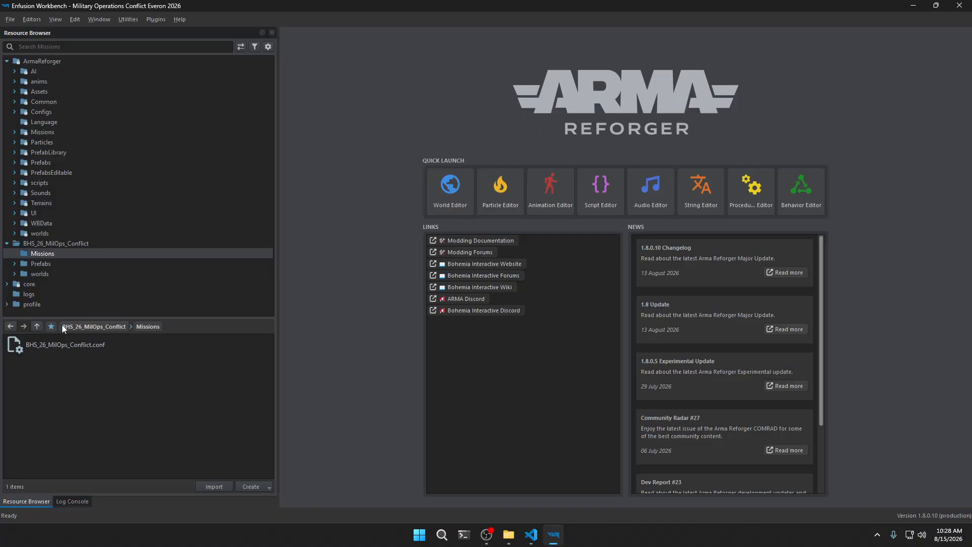
click(40, 266)
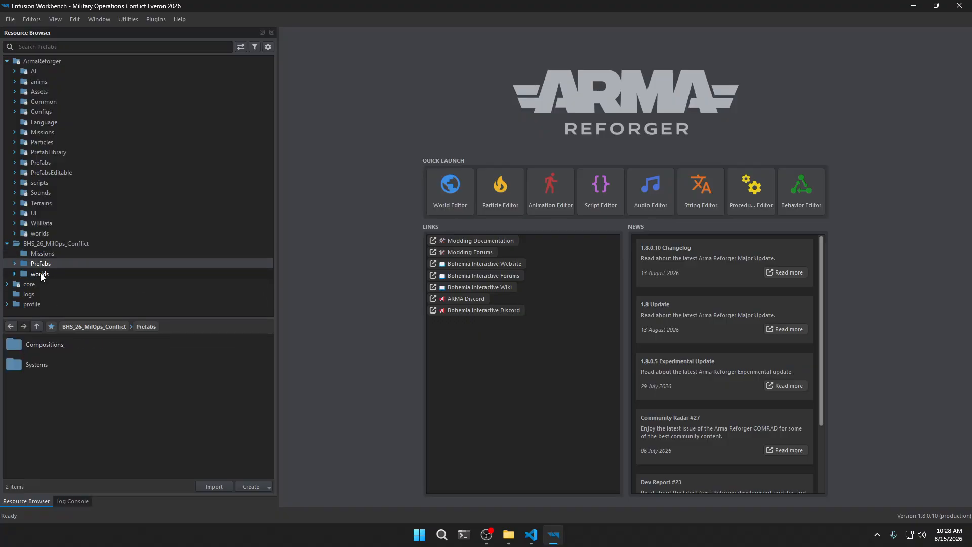
click(41, 273)
click(9, 20)
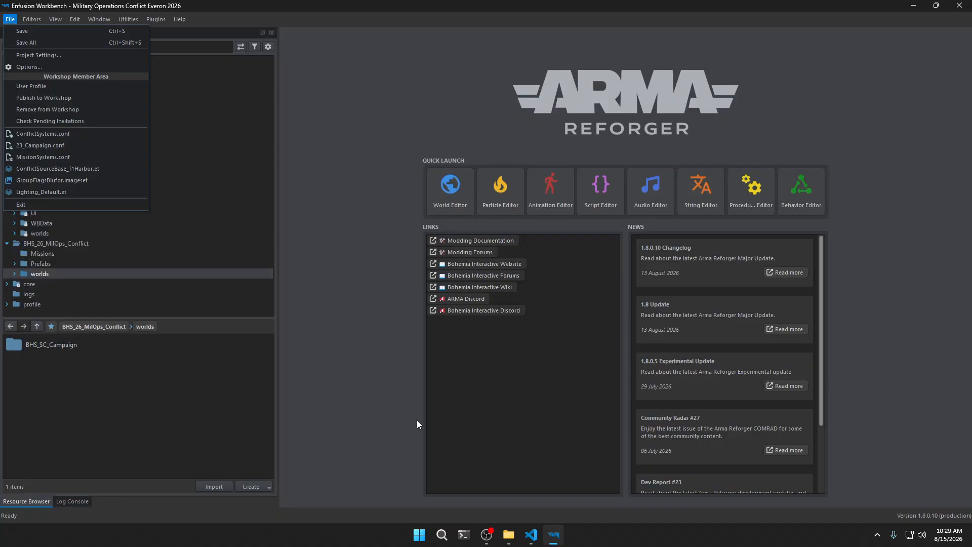
click(380, 452)
click(83, 501)
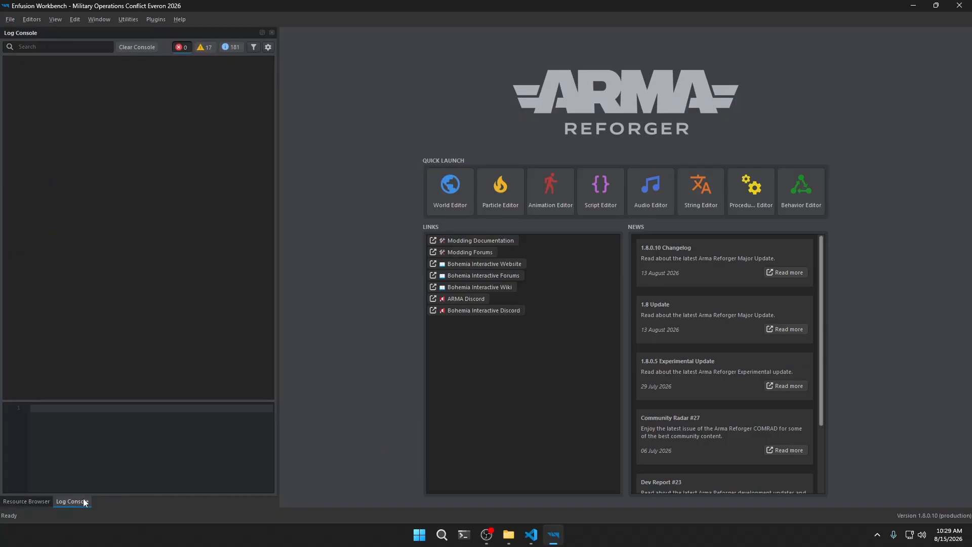
click(37, 502)
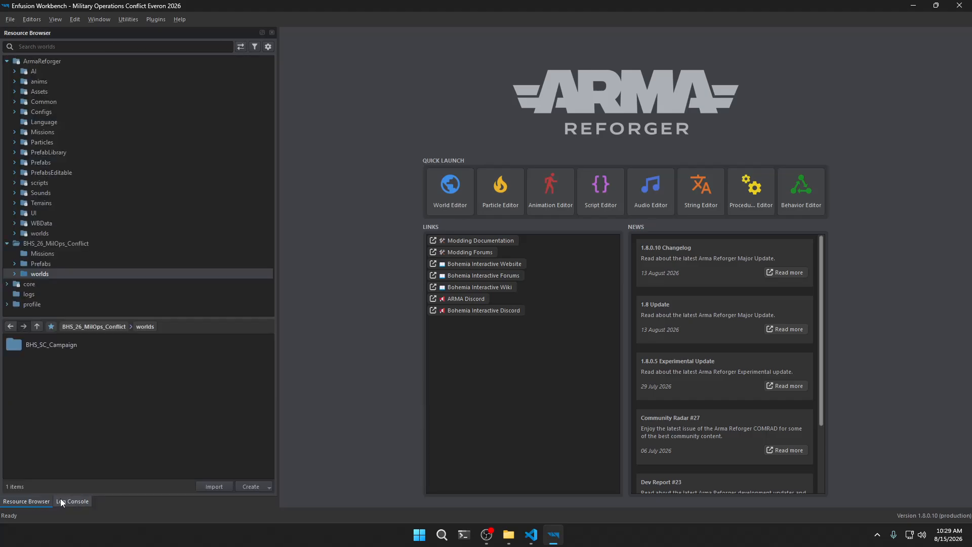
Start publishing the project to the Workshop and set its project name to MilOps26ConflictEveron
click(10, 20)
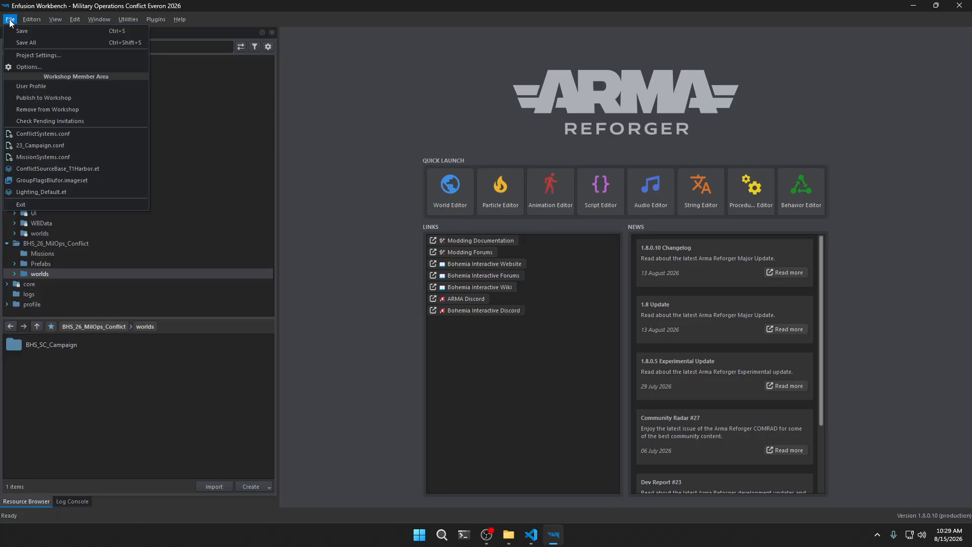
click(20, 97)
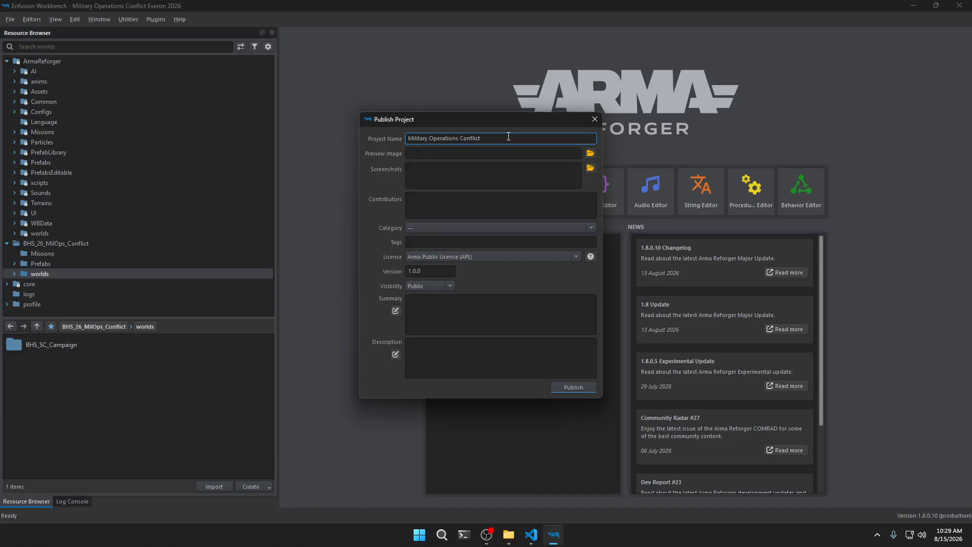
key(BackSpace)
key(BackSpace)
key(BackSpace)
key(BackSpace)
key(BackSpace)
key(BackSpace)
key(BackSpace)
key(BackSpace)
key(BackSpace)
key(BackSpace)
key(BackSpace)
key(BackSpace)
key(BackSpace)
key(BackSpace)
key(BackSpace)
key(BackSpace)
key(BackSpace)
key(BackSpace)
key(BackSpace)
key(BackSpace)
text(Mil)
text(iTary)
key(BackSpace)
key(BackSpace)
key(BackSpace)
key(BackSpace)
text(tary)
text( Operations)
text( 26)
key(BackSpace)
key(BackSpace)
text(Conflict E)
key(BackSpace)
key(BackSpace)
key(BackSpace)
key(BackSpace)
key(BackSpace)
key(BackSpace)
key(BackSpace)
key(BackSpace)
key(BackSpace)
key(BackSpace)
key(BackSpace)
key(BackSpace)
key(BackSpace)
key(BackSpace)
key(BackSpace)
key(BackSpace)
text(s26)
key(BackSpace)
text(Everon)
click(451, 153)
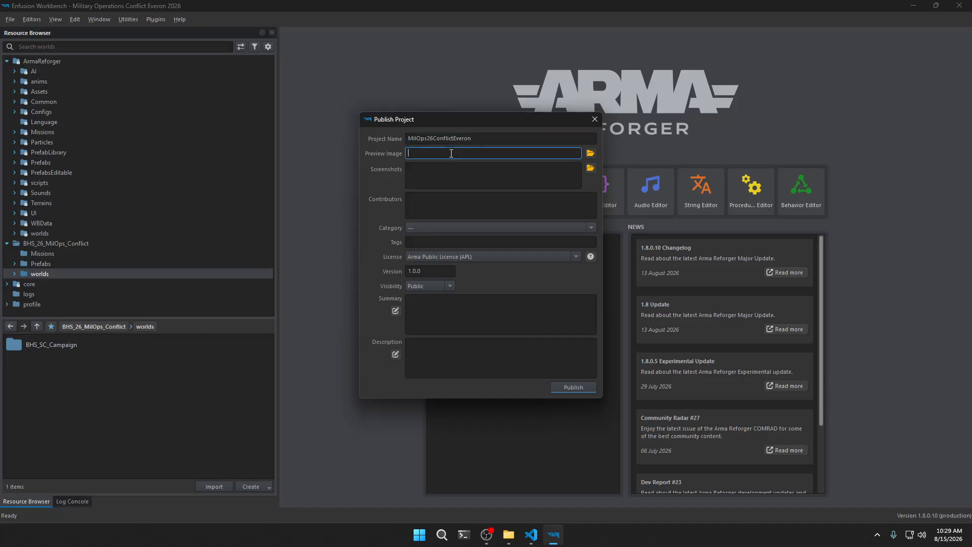
click(424, 139)
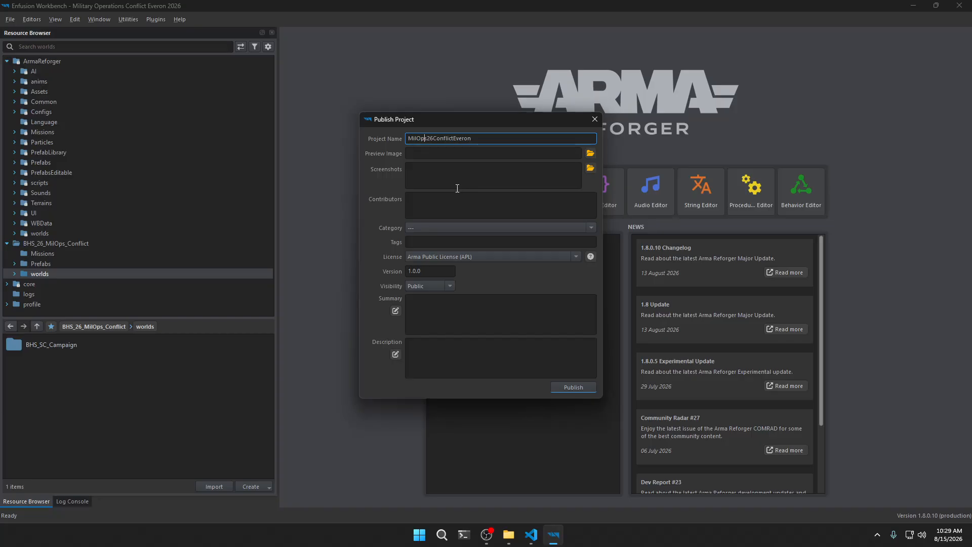
Set the preview image to MOC_MissionHeaderLoadAndPreview.jpg from the D: drive's Graphics/MilOps3 Graphics folder
click(591, 153)
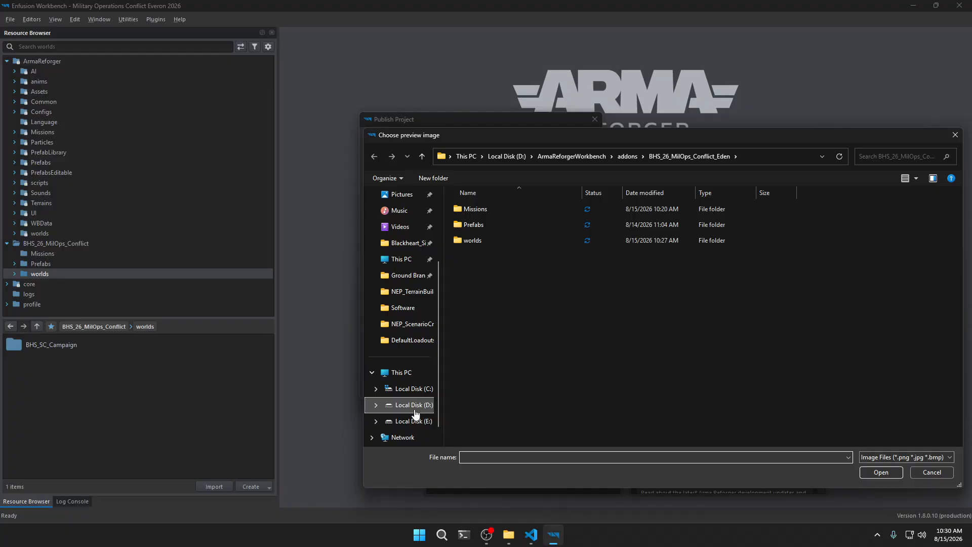
click(400, 405)
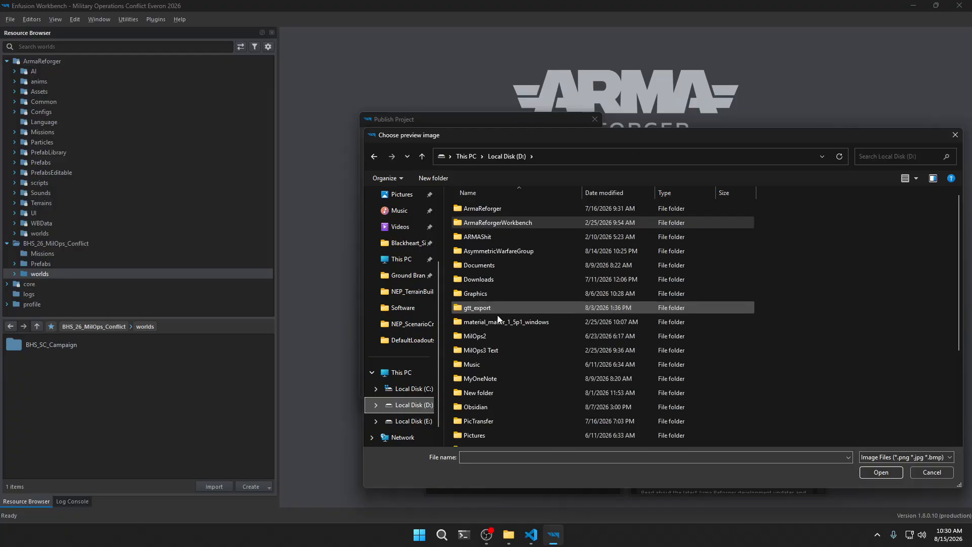
double_click(466, 294)
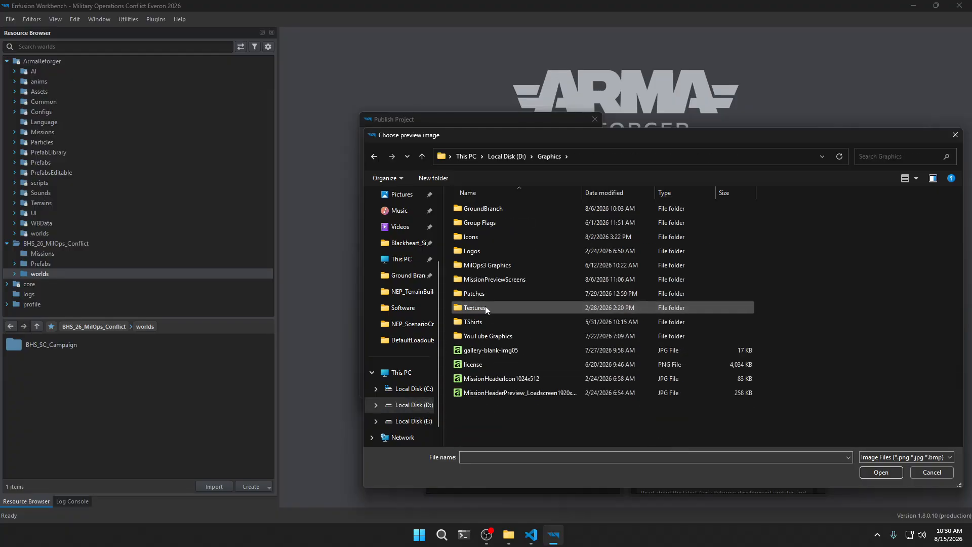
double_click(475, 268)
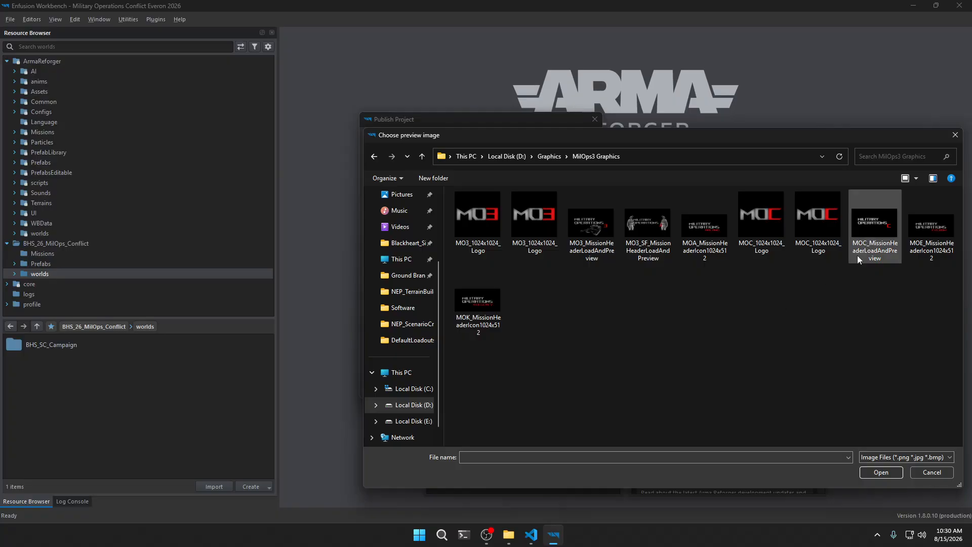
click(873, 224)
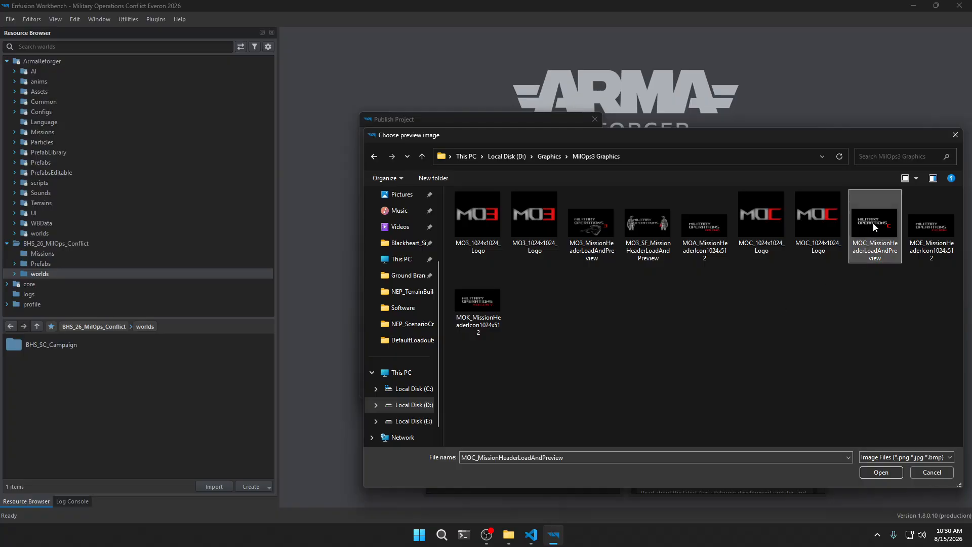
click(881, 471)
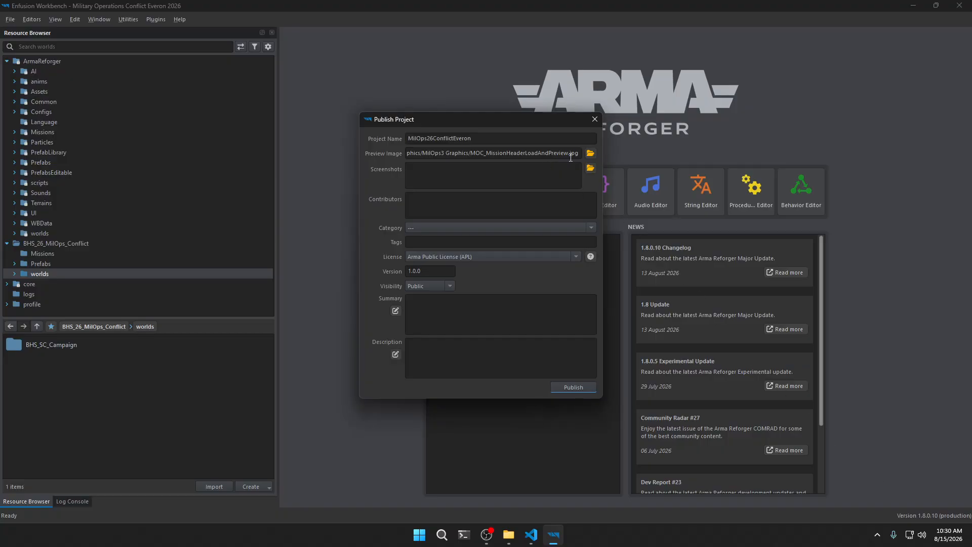
Set the publishing category to SCENARIOS_MP
click(472, 175)
click(408, 228)
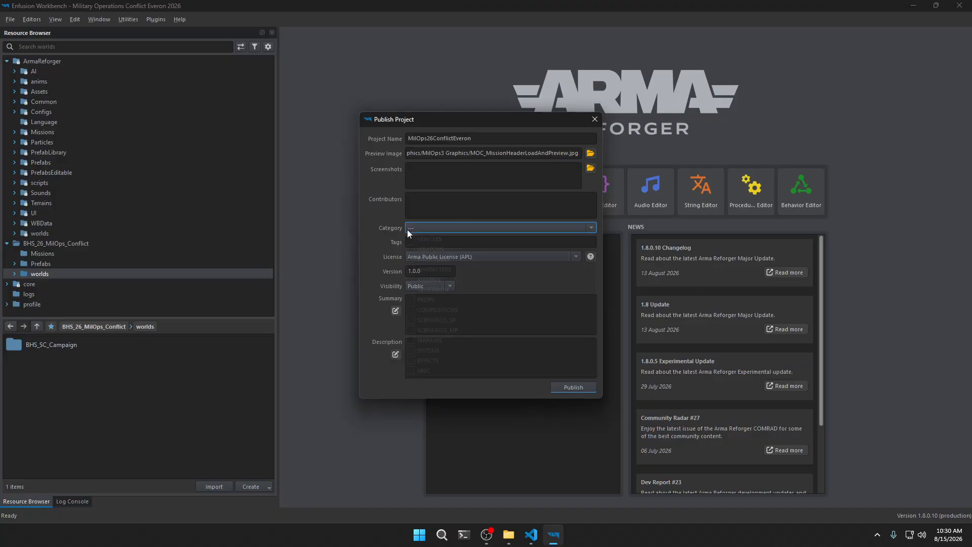
click(412, 330)
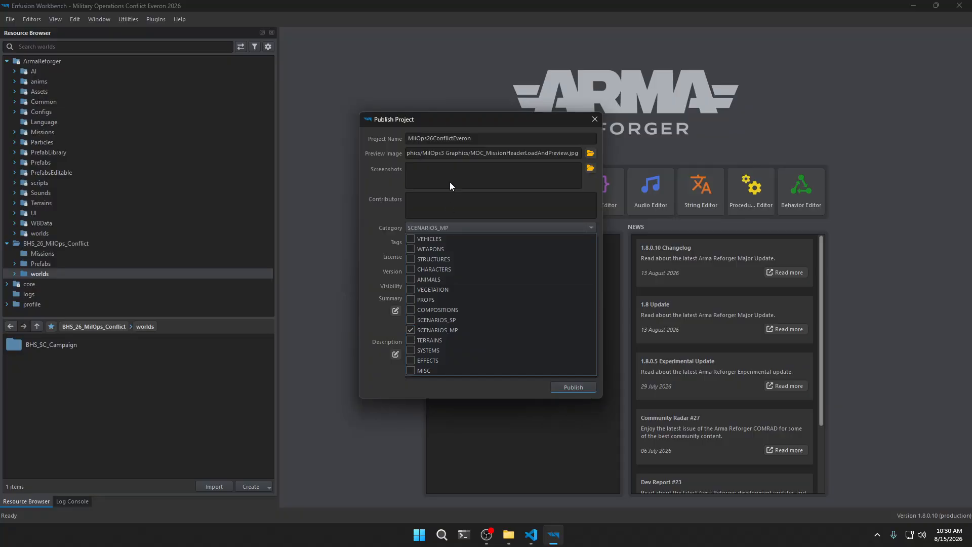
click(439, 175)
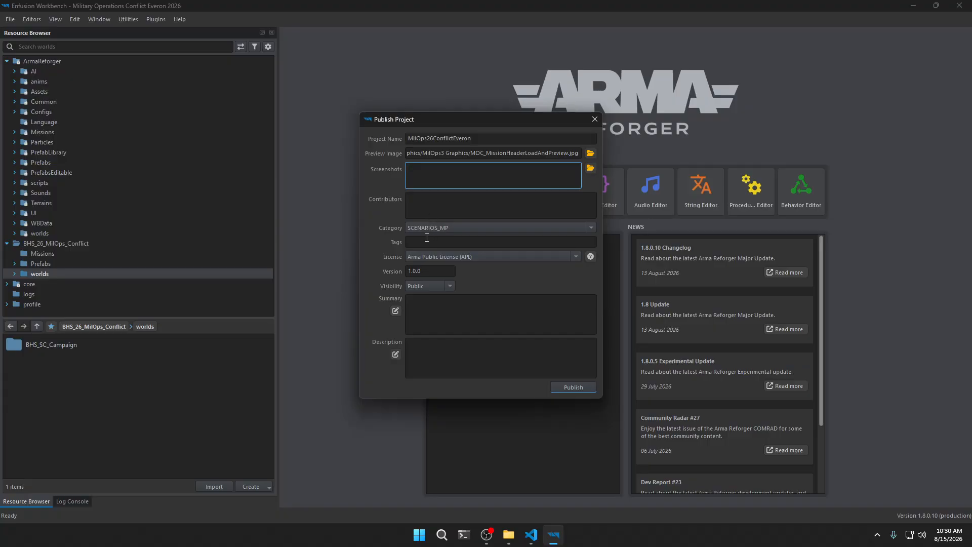
Set the published version to 0.0.1 and the visibility to Unlisted
click(426, 270)
text(0.0)
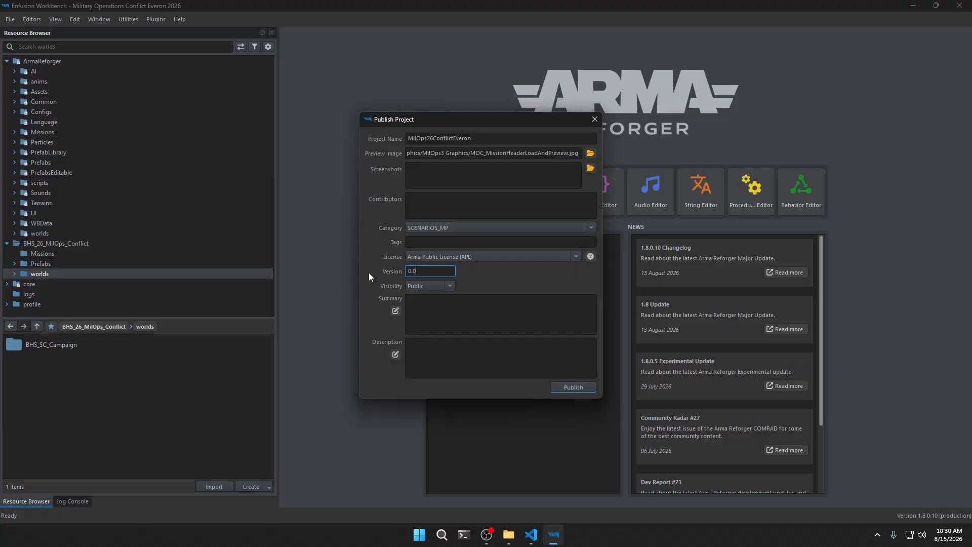
text(.1)
click(409, 287)
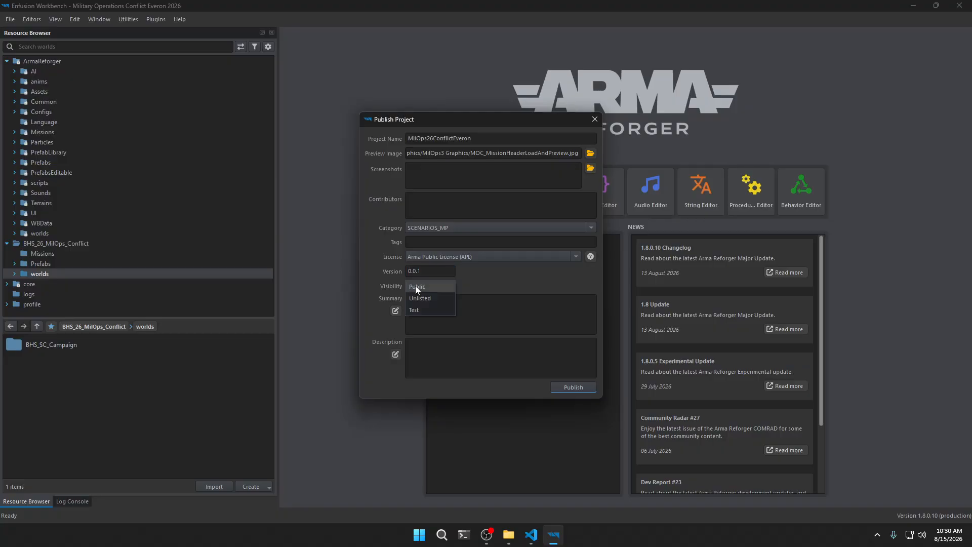
click(419, 296)
Fill both the summary and the description with "Military Operations Conflict Everon 2026"
click(424, 306)
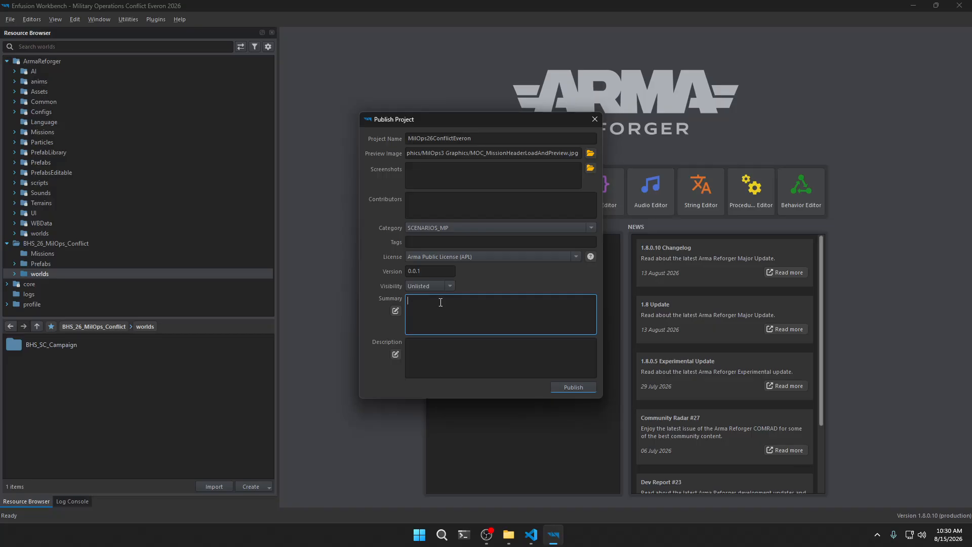
text(Military Operations Conflict Everon 2026)
triple_click(476, 301)
key(ctrl+c)
click(474, 367)
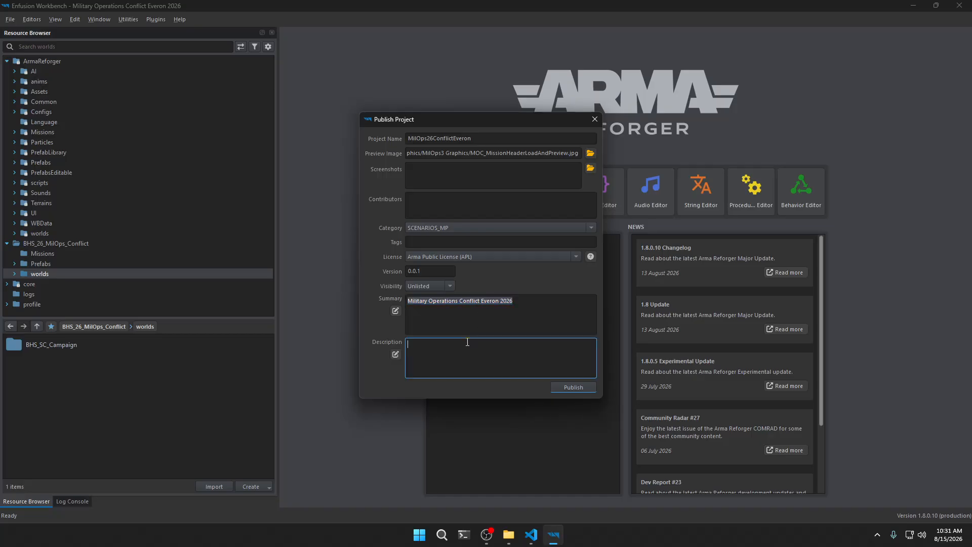
key(ctrl+v)
click(489, 138)
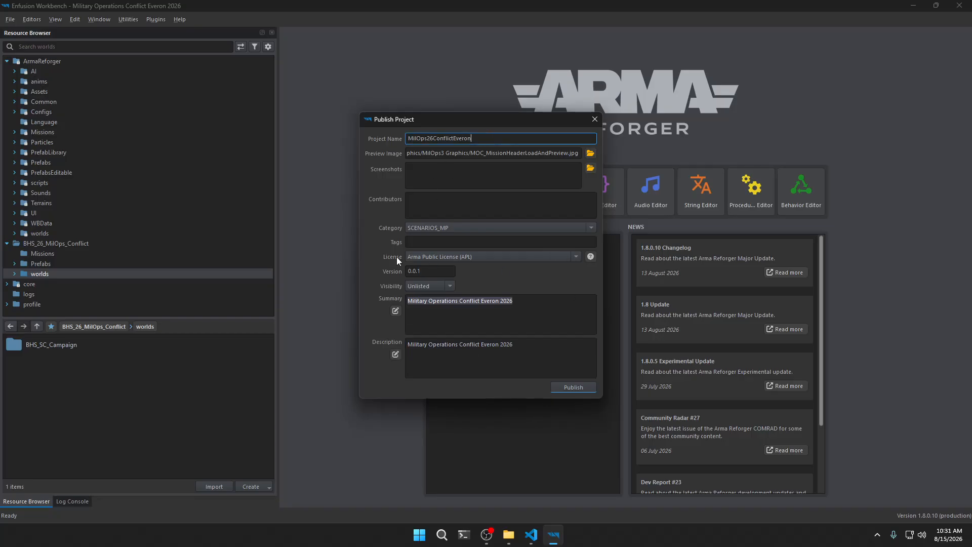
Publish the project to the Workshop, accepting the upload, and close Enfusion Workbench
click(564, 388)
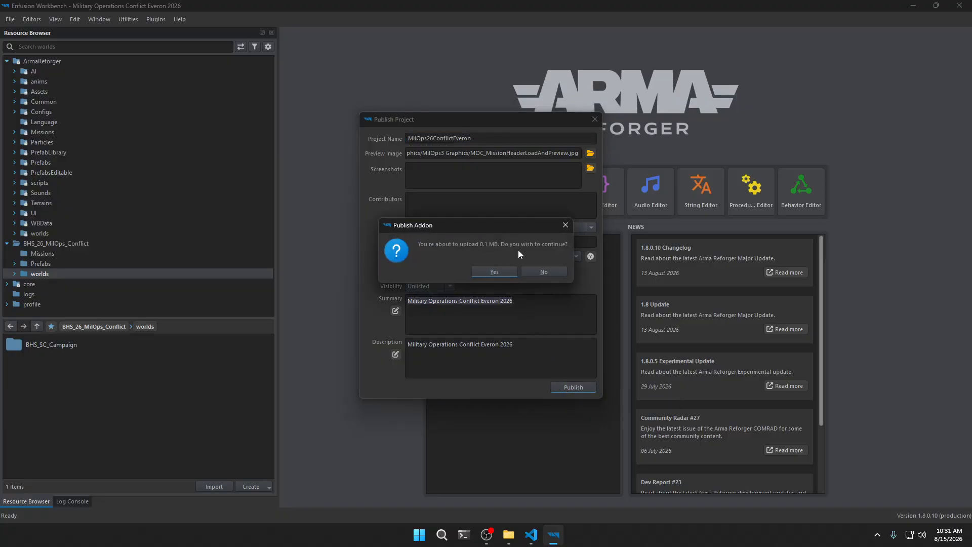
click(494, 272)
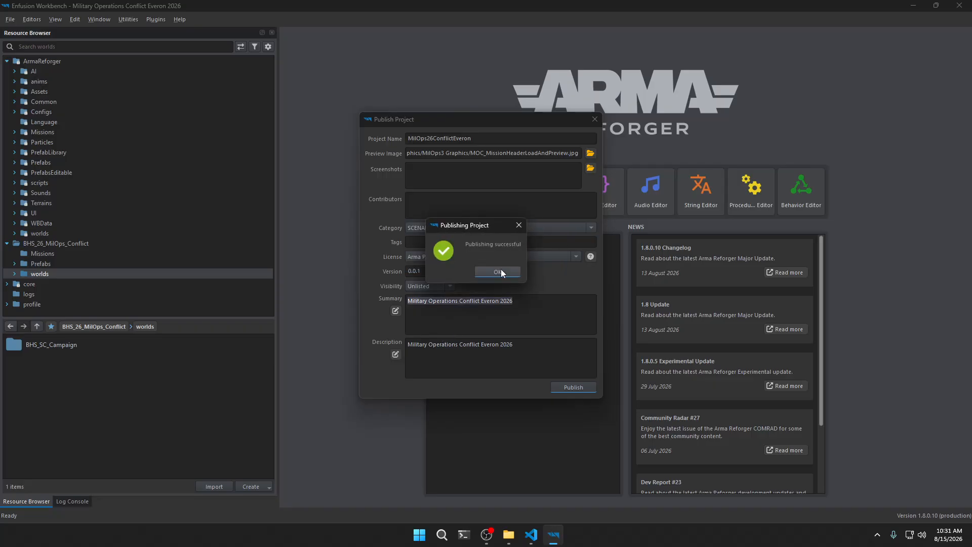
click(498, 272)
click(955, 6)
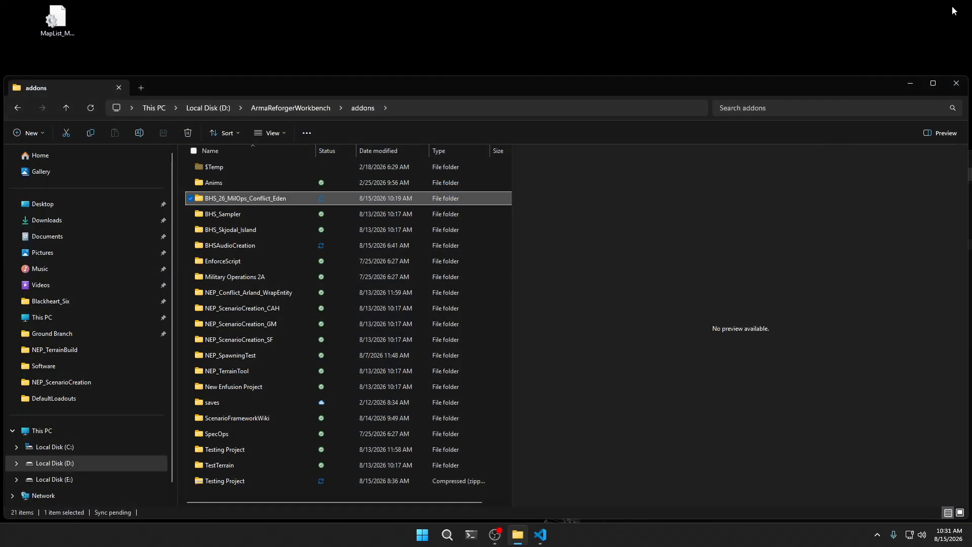
Launch Arma Reforger through Steam
click(878, 535)
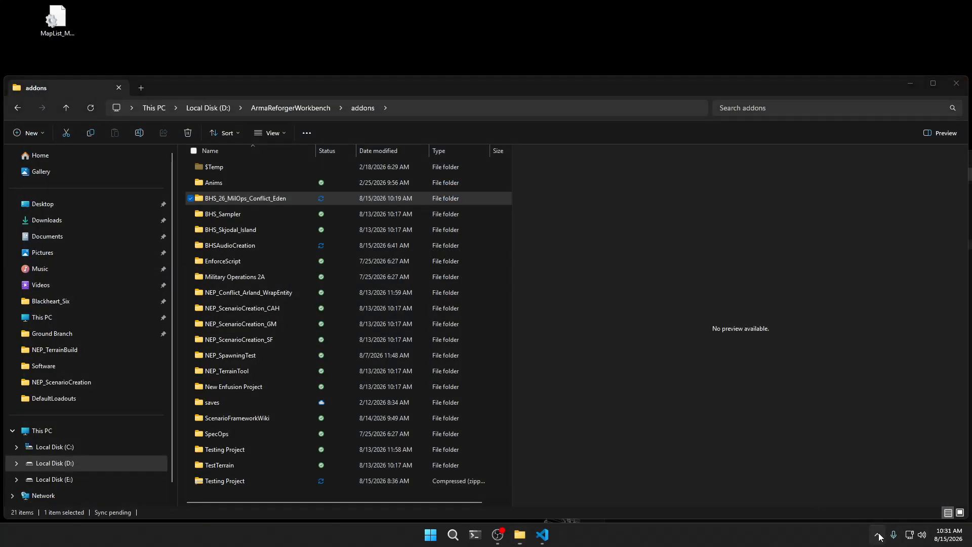
right_click(898, 485)
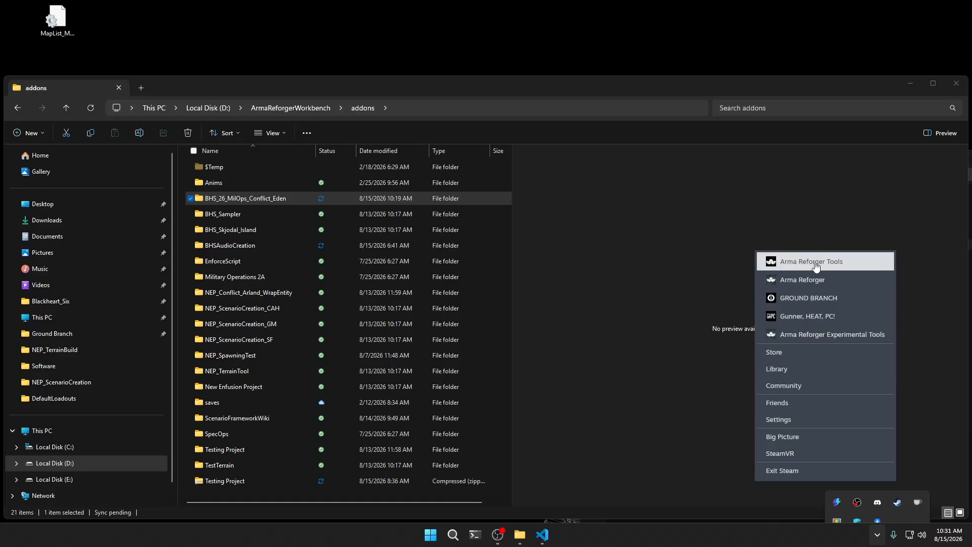
click(805, 280)
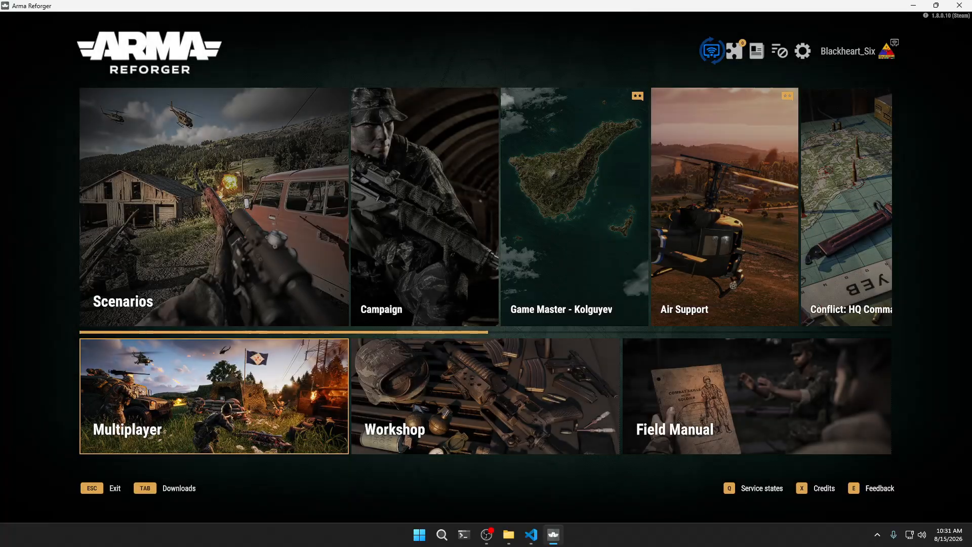
Search the in-game Workshop for the author's username and open the MilOps26ConflictEveron mod page
click(420, 430)
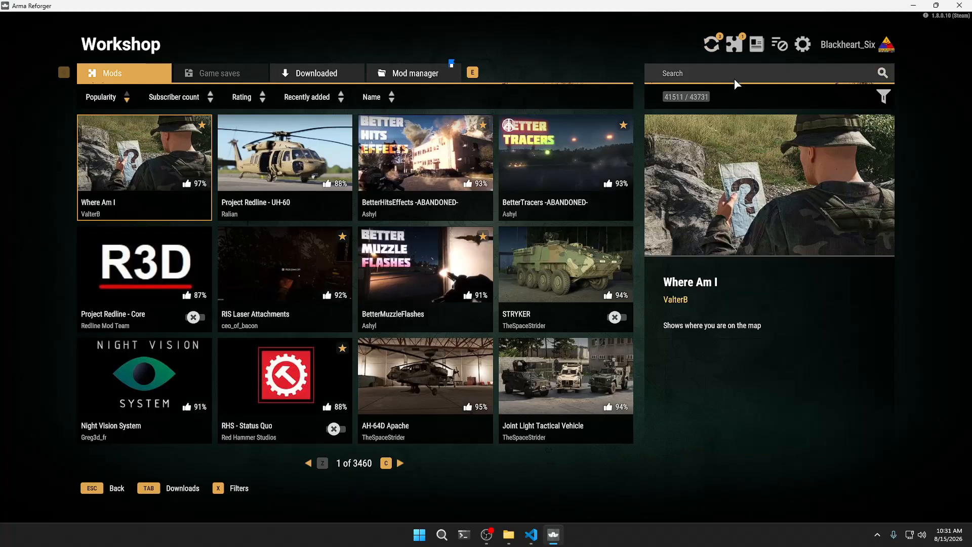
click(734, 79)
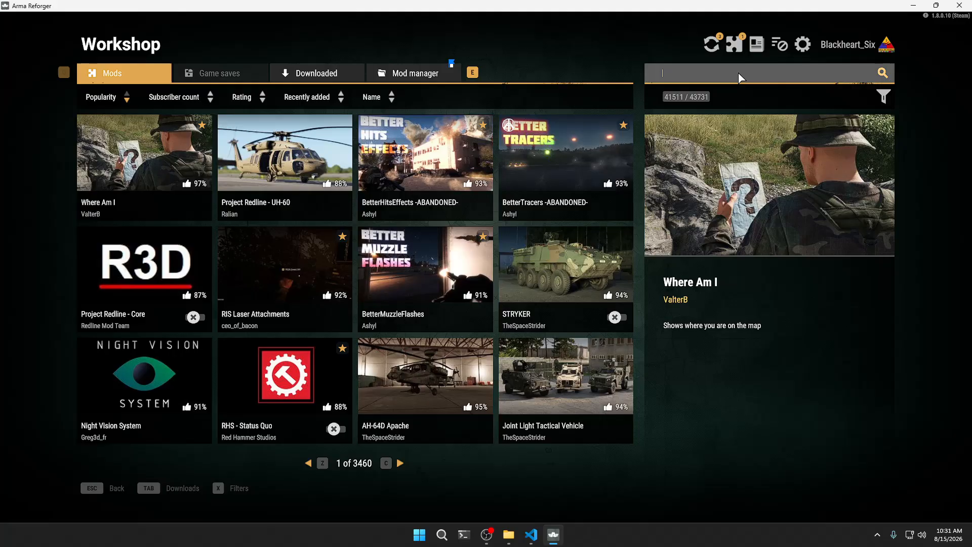
text(Blackheart_Six)
key(Return)
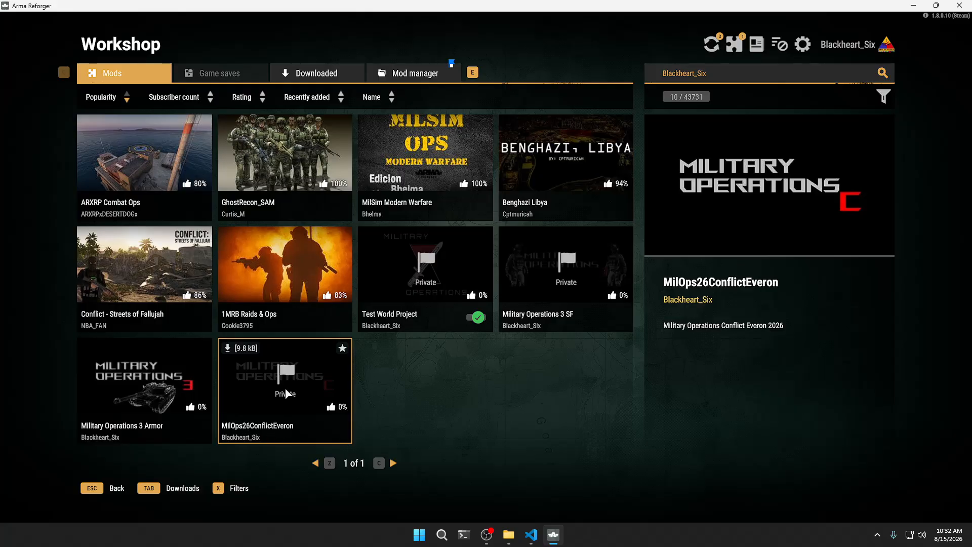
click(312, 381)
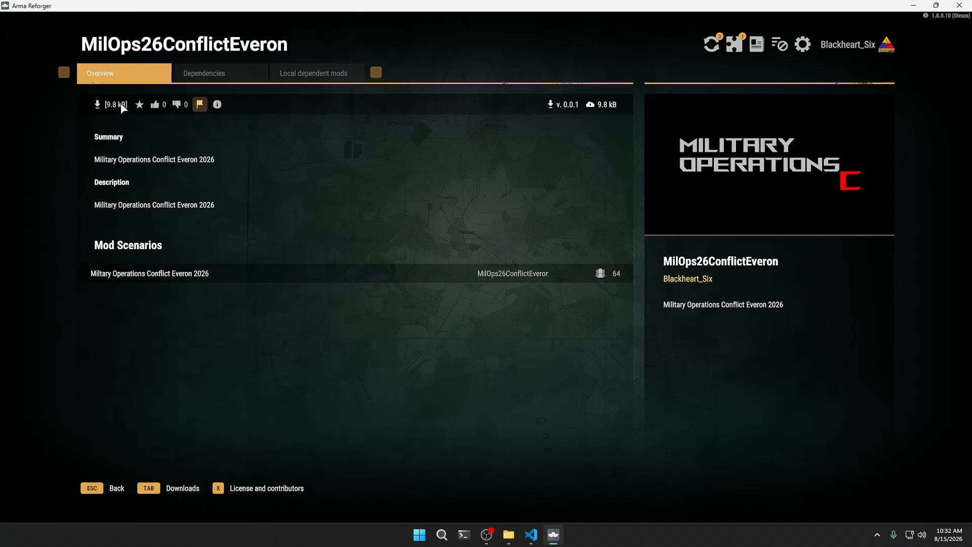
Download the MilOps26ConflictEveron mod and return to the game's main menu
click(107, 104)
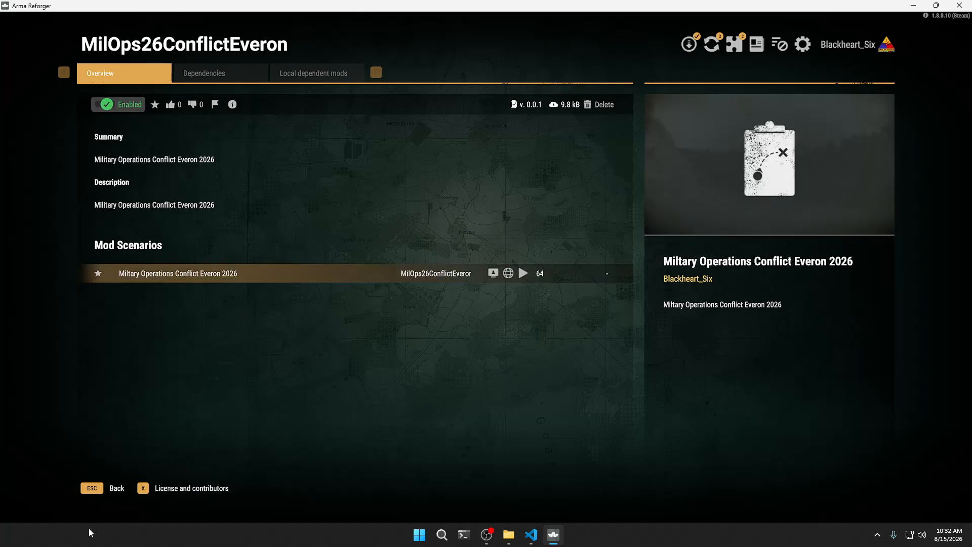
click(96, 490)
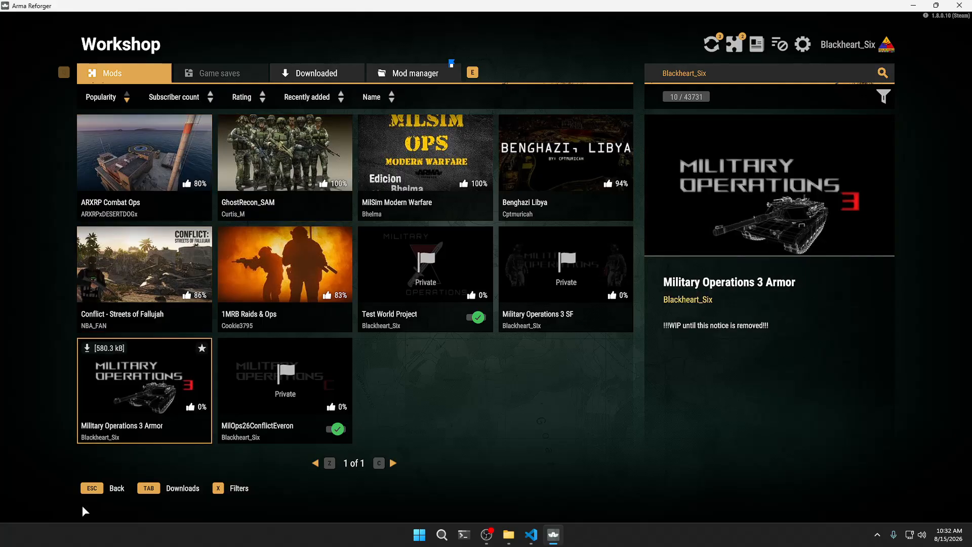
click(122, 491)
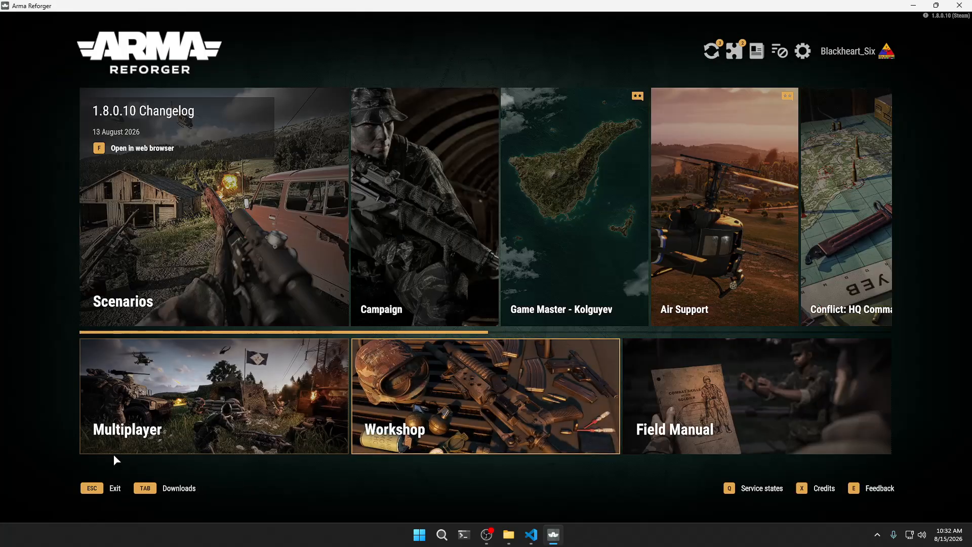
Find Miltary Operations Conflict Everon 2026 among the available scenarios, and check its details and hosting options
click(213, 285)
scroll(197, 242, down, 3)
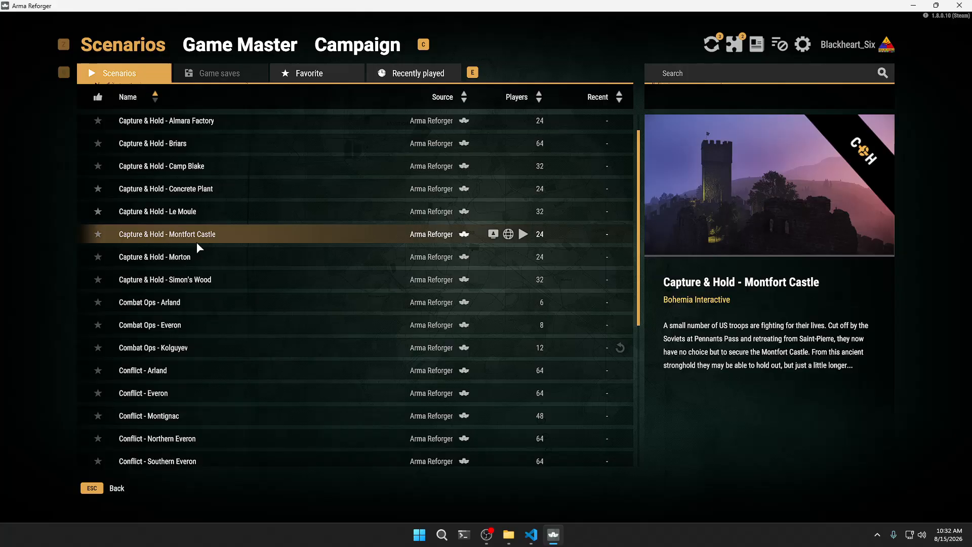
scroll(171, 386, down, 6)
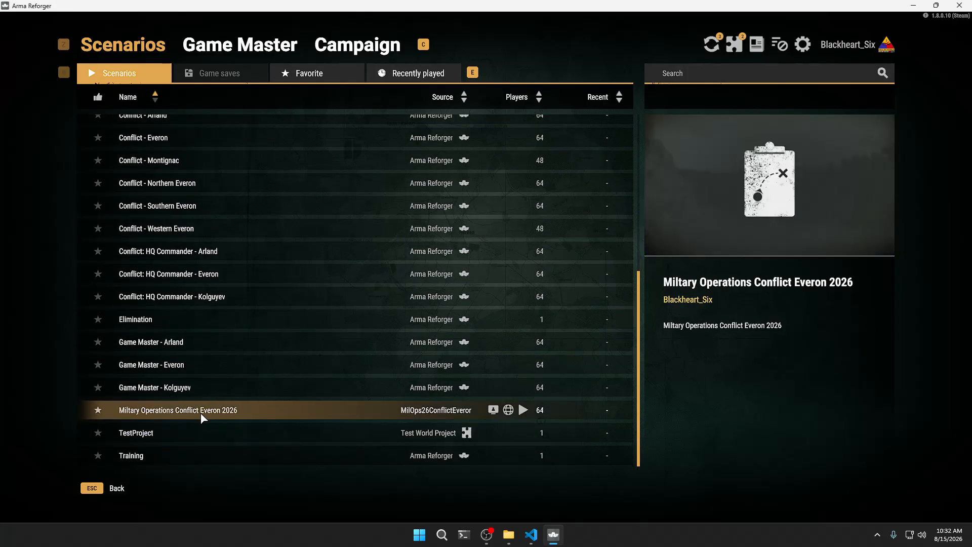
click(178, 411)
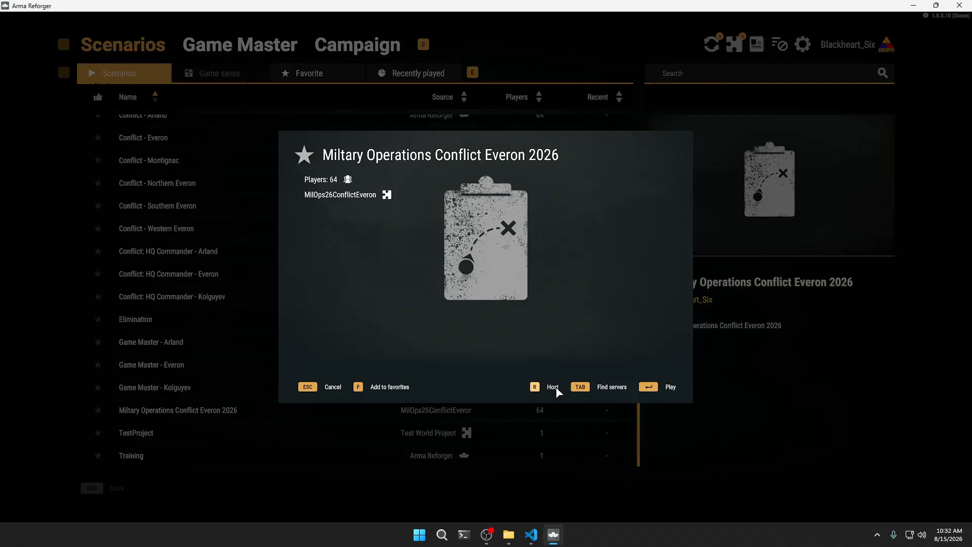
click(309, 389)
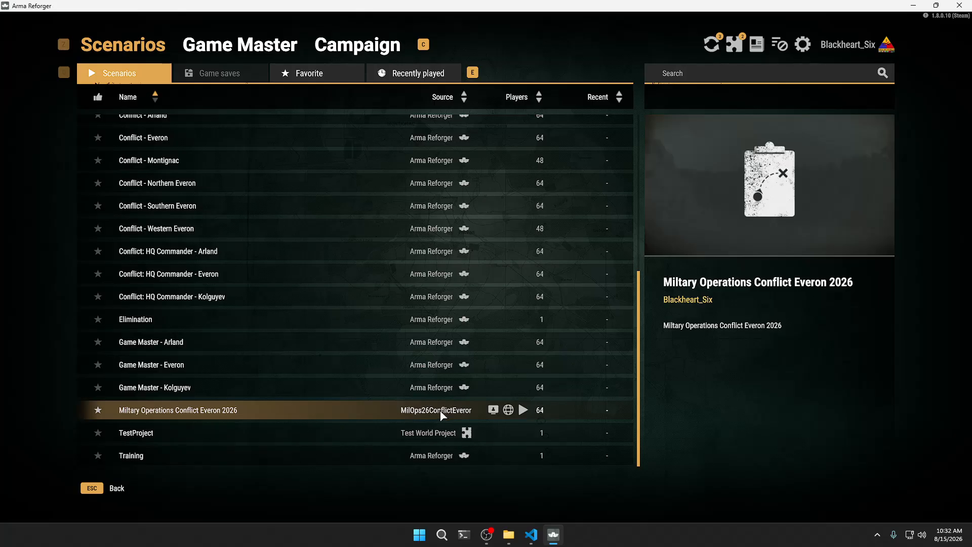
scroll(441, 420, up, 3)
scroll(441, 428, up, 7)
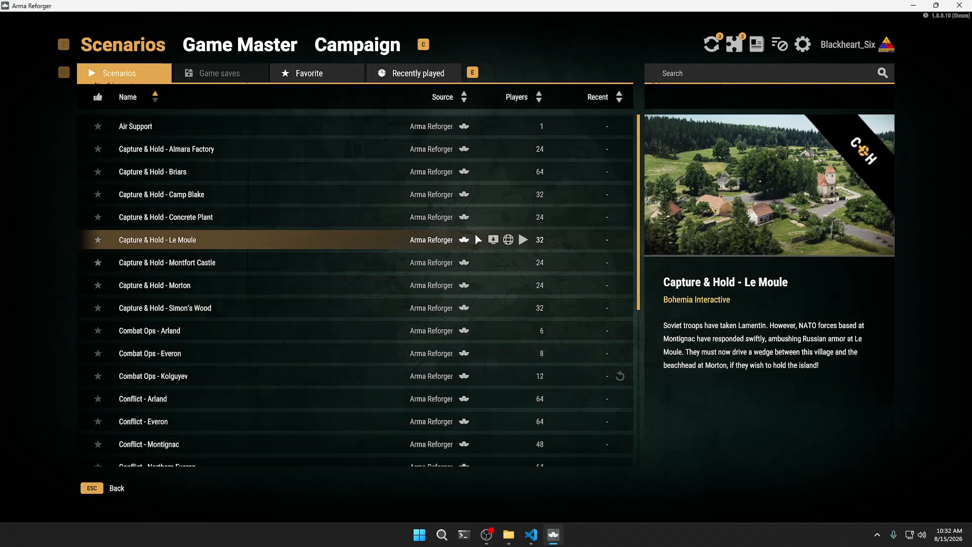
scroll(434, 218, down, 9)
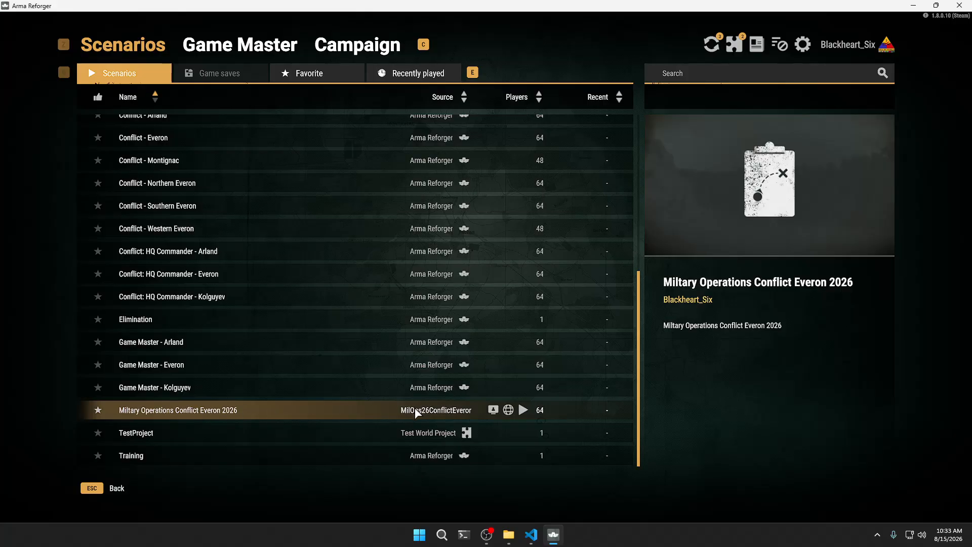
Leave the scenario list and exit Arma Reforger
click(96, 488)
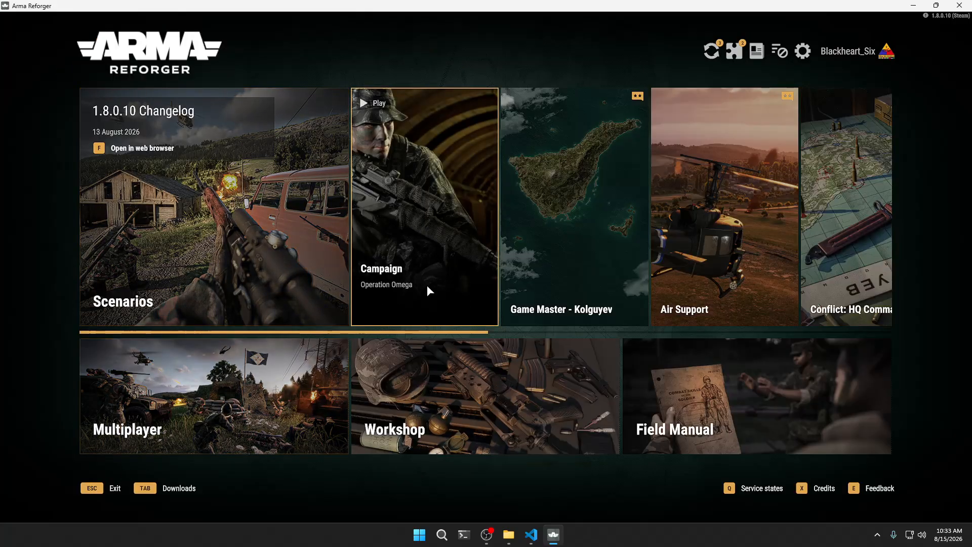
click(100, 484)
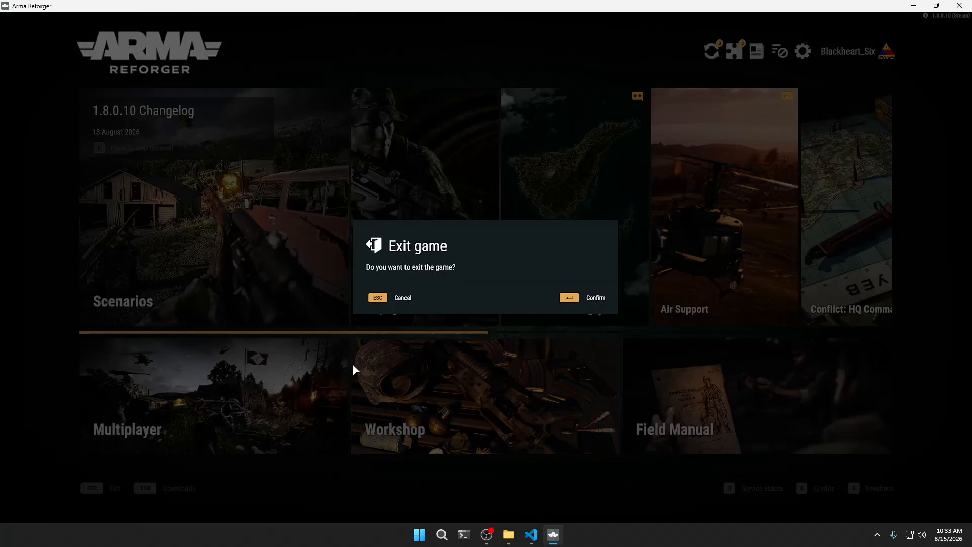
click(572, 301)
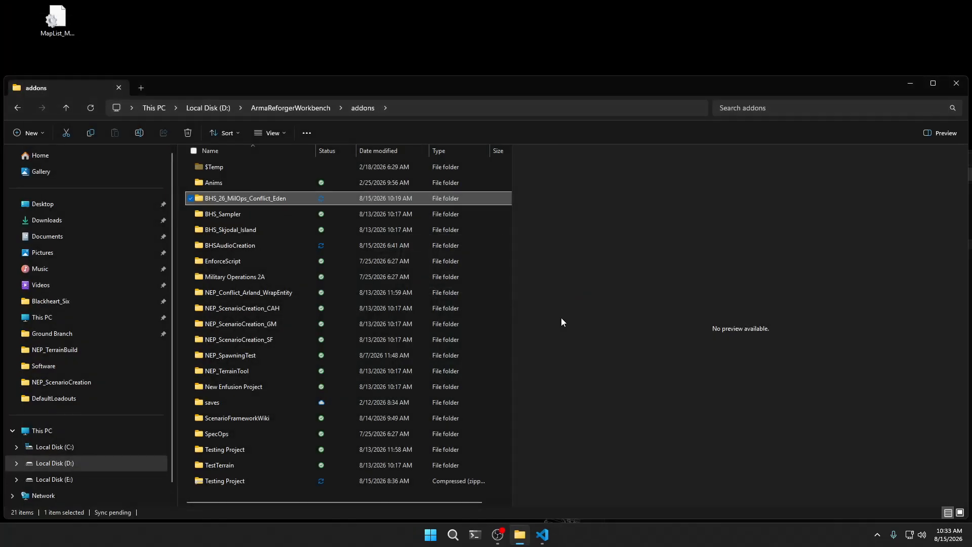
Close the addons folder window and the Visual Studio Code window with addon.gproj
click(956, 83)
drag(892, 156, 350, 135)
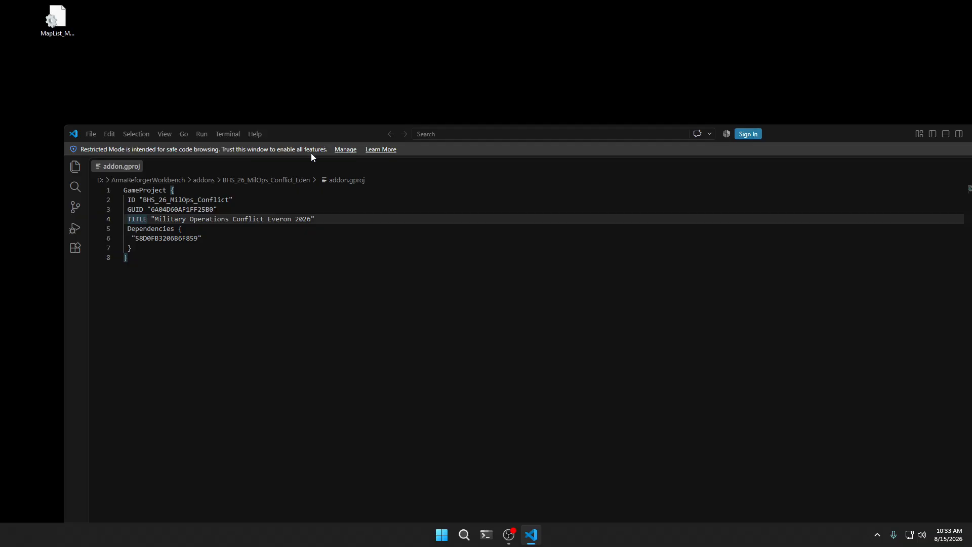
drag(817, 143, 636, 152)
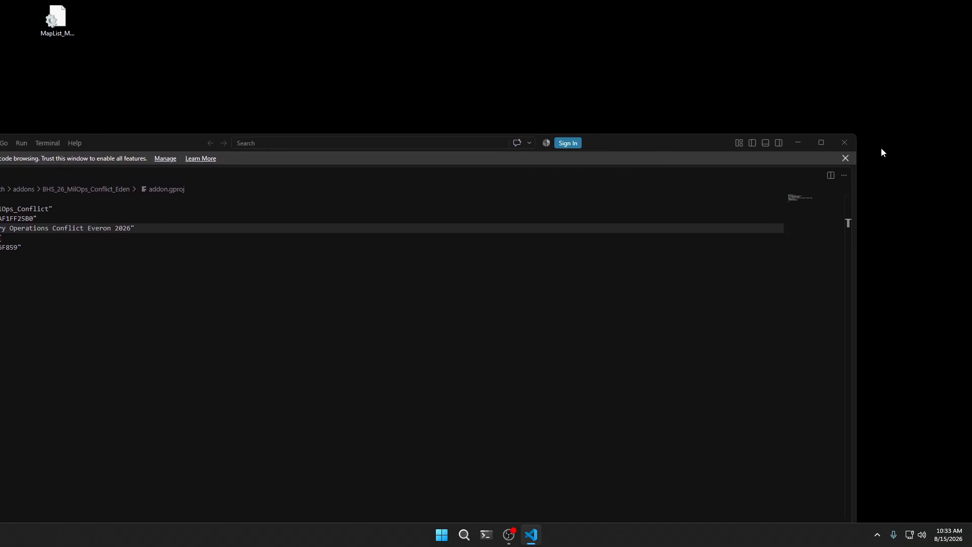
click(844, 144)
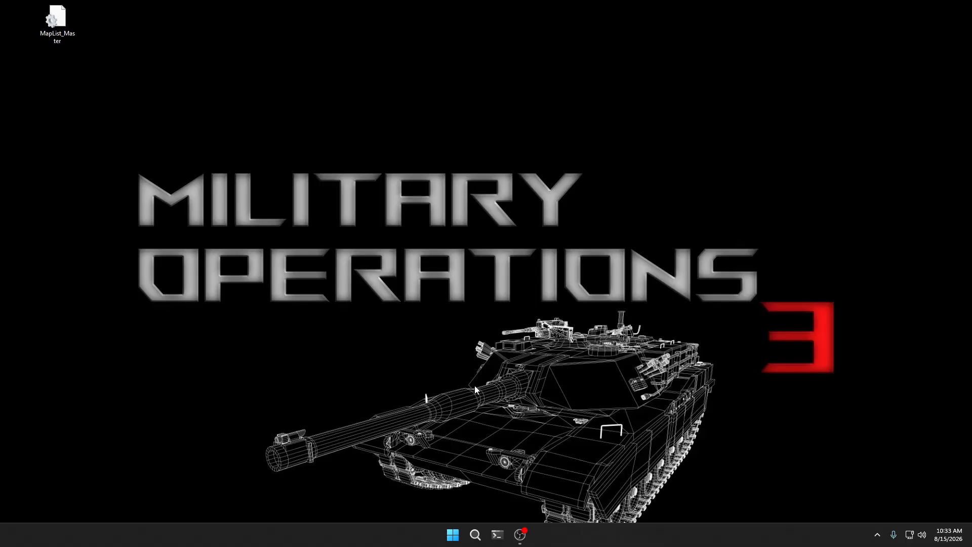